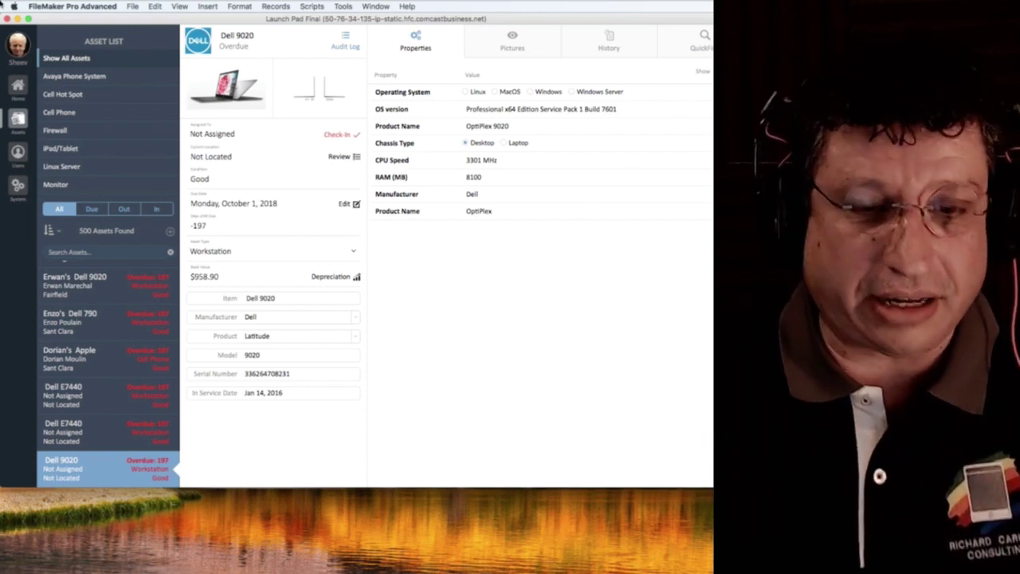
Open the hosted APPA_Device solution from the network hosts list.
left_click(133, 6)
mouse_move(144, 45)
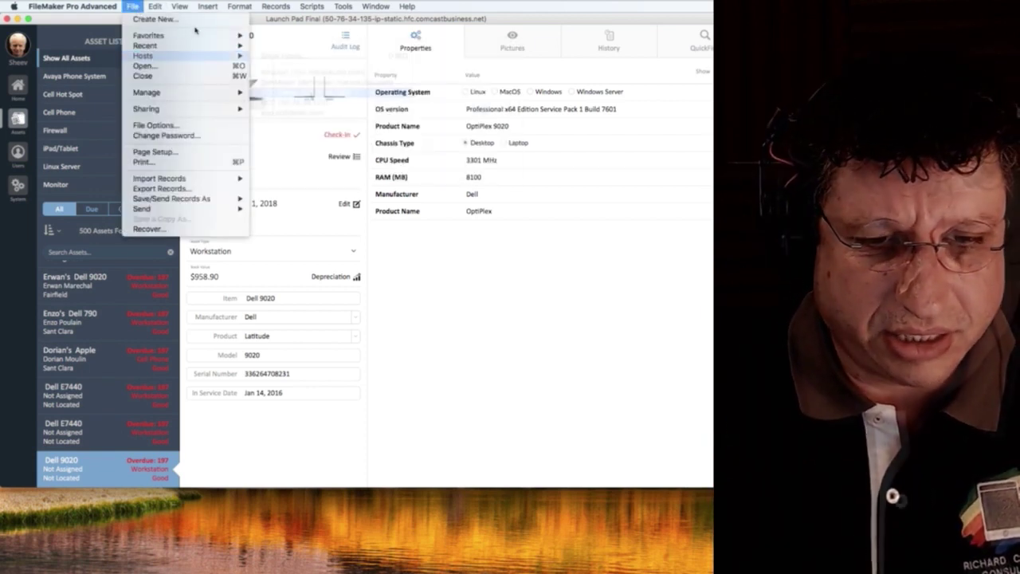
left_click(308, 81)
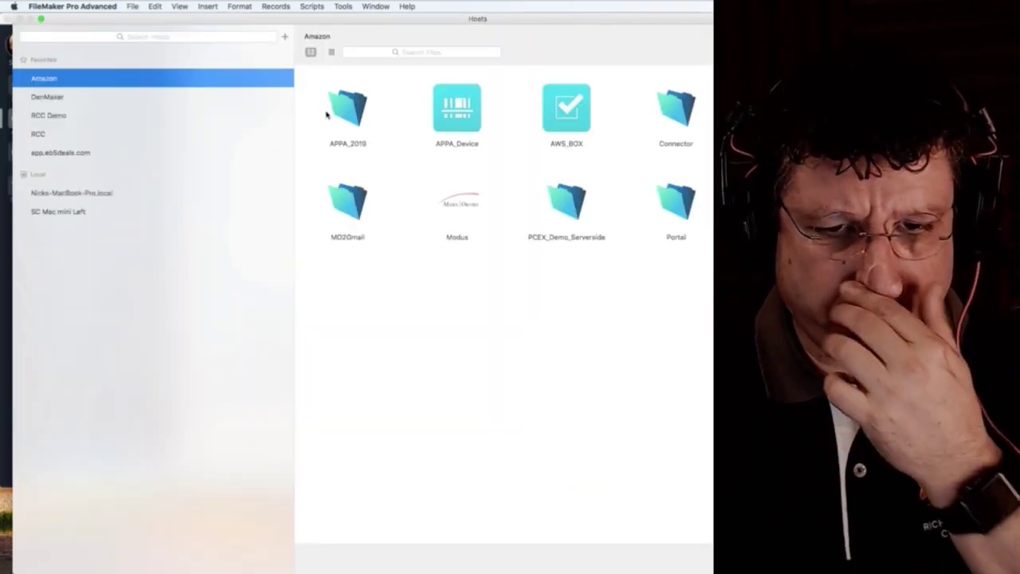
left_click(468, 117)
double_click(469, 117)
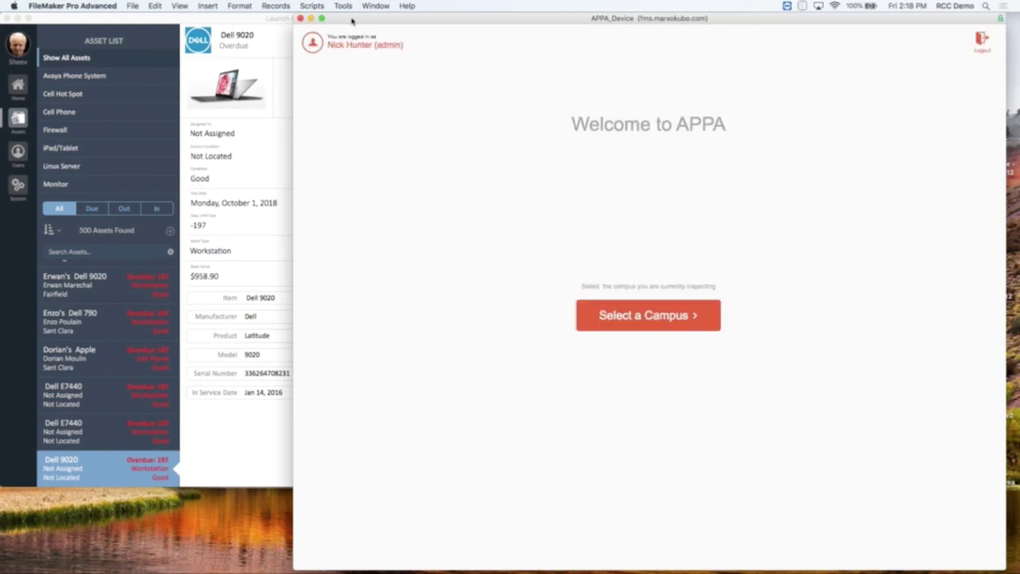
Shrink the APPA window to compact size and park it at the left edge.
left_click_drag(327, 25, 164, 22)
left_click(162, 19)
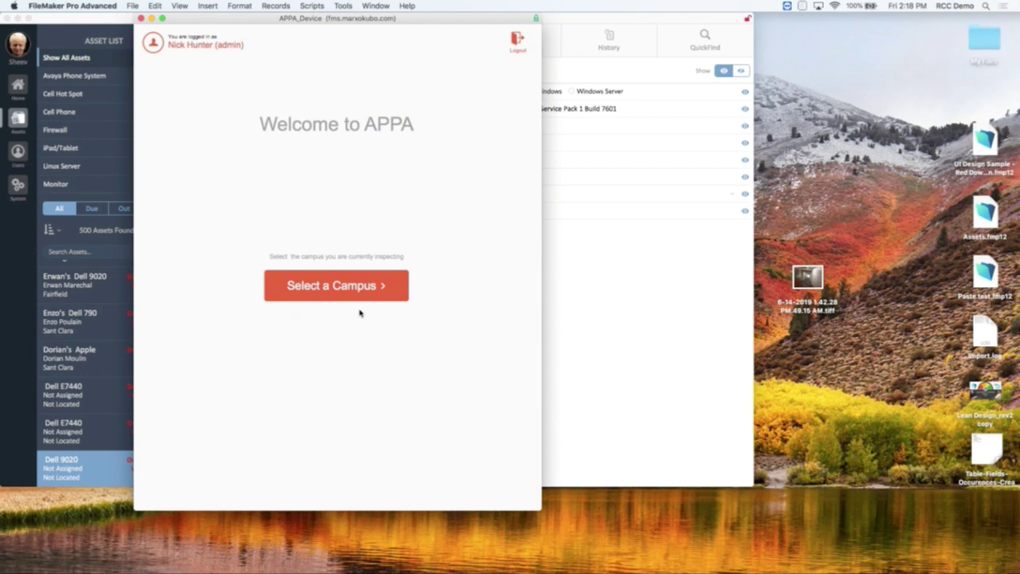
left_click_drag(265, 24, 148, 24)
Bring up the Select a Campus facility list.
left_click(217, 293)
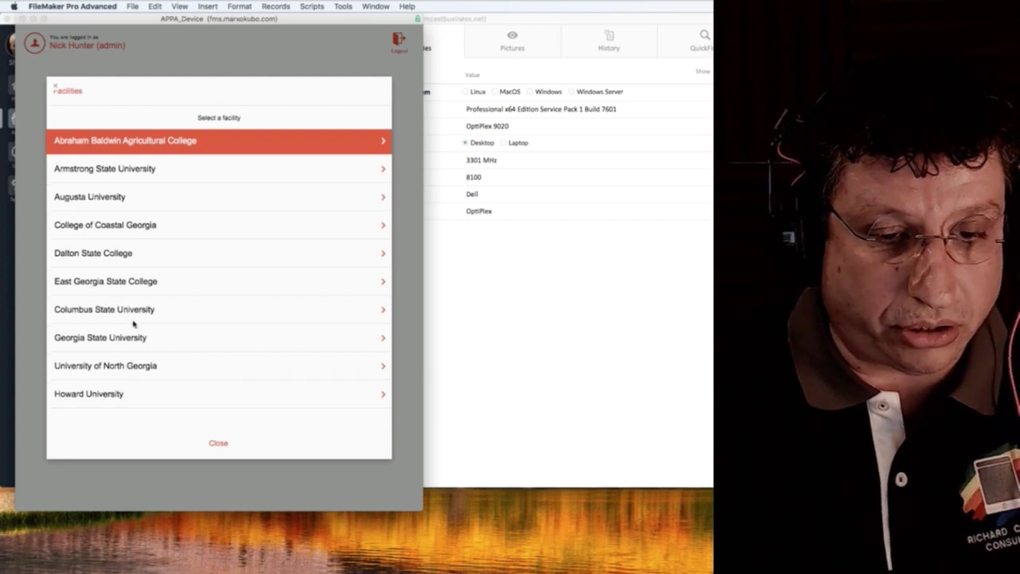
Review Dalton State College's Mashburn Hall campus, then close the review and the facility list.
left_click(121, 256)
left_click(147, 145)
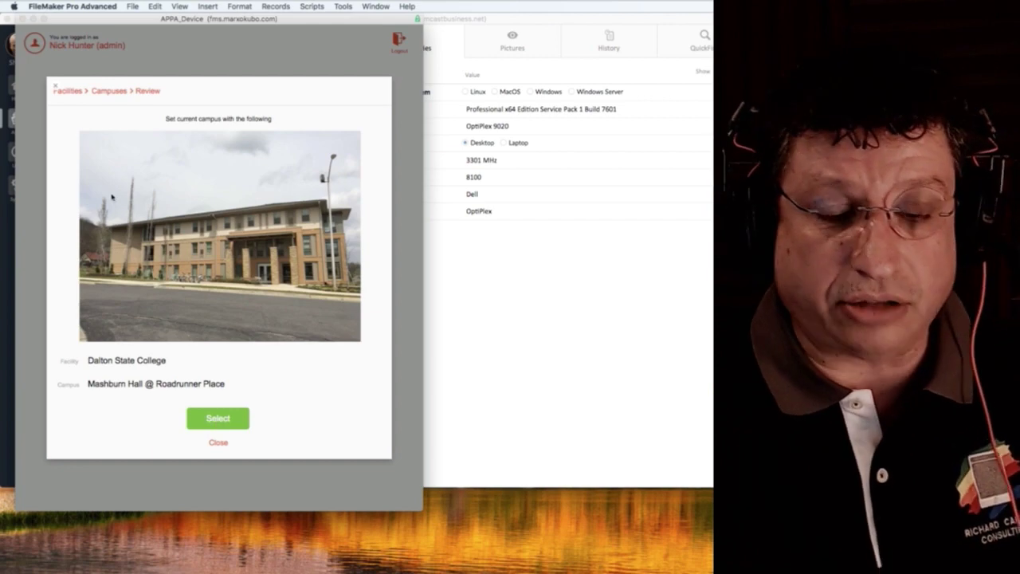
left_click(55, 88)
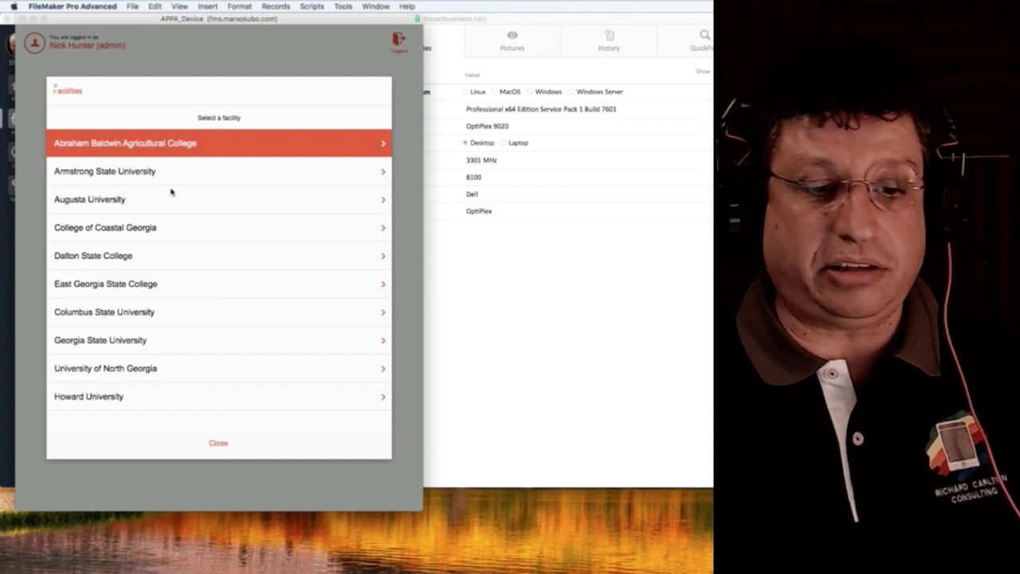
left_click(55, 89)
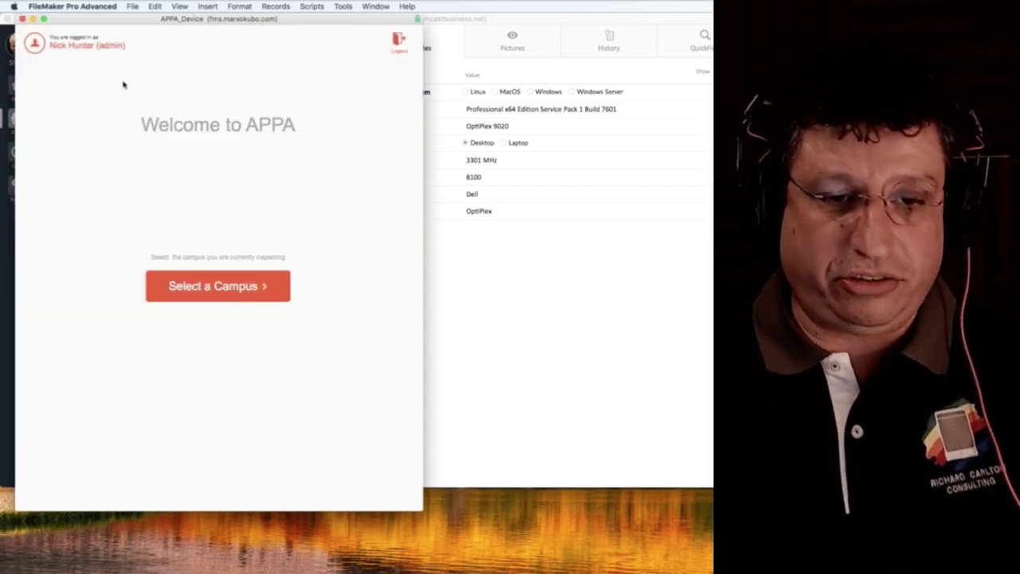
Select Mashburn Hall @ Roadrunner Place under Dalton State College as the inspected campus.
key("super+alt+s")
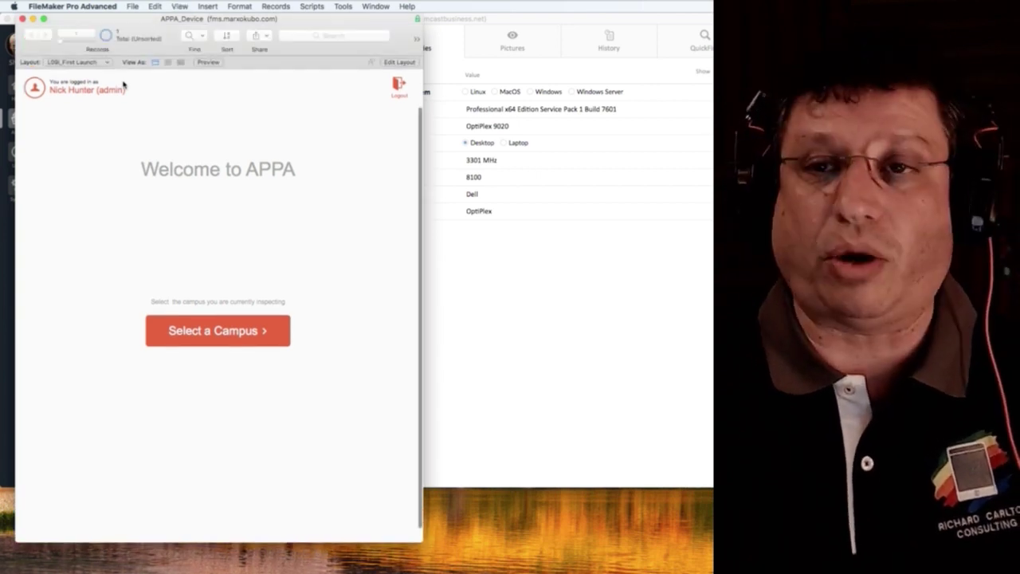
key("super+alt+s")
left_click(221, 286)
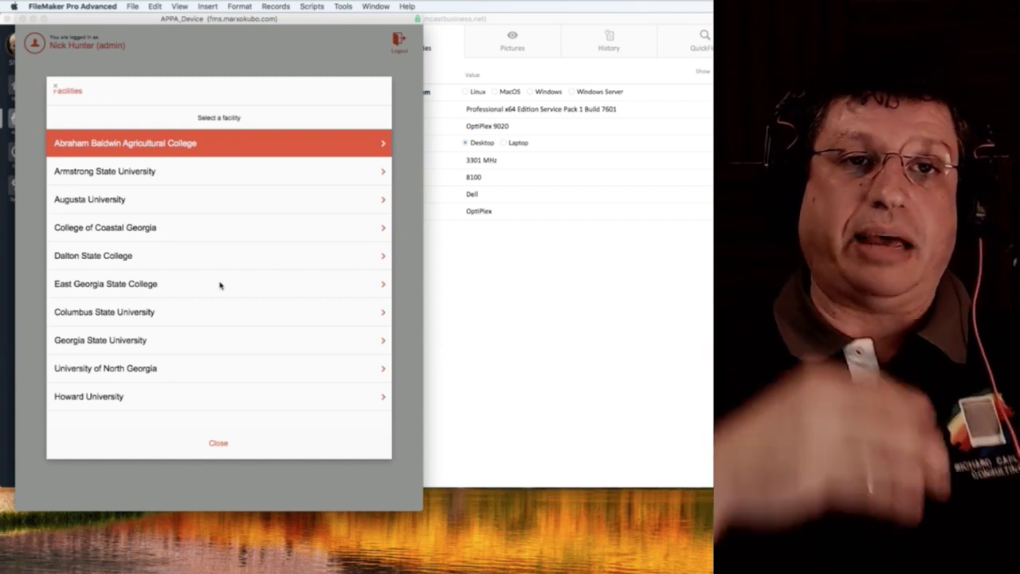
left_click(103, 258)
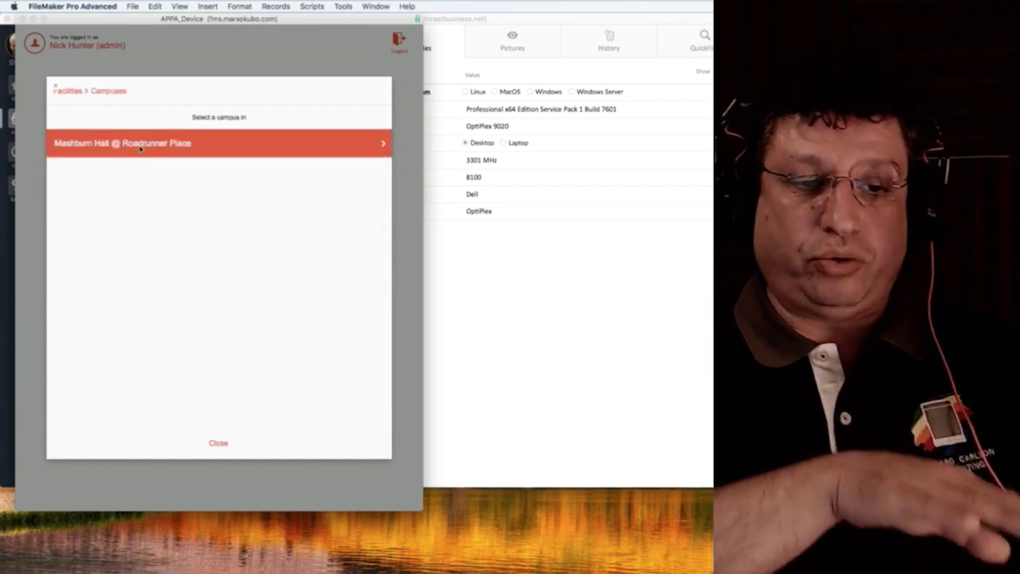
left_click(73, 96)
left_click(149, 247)
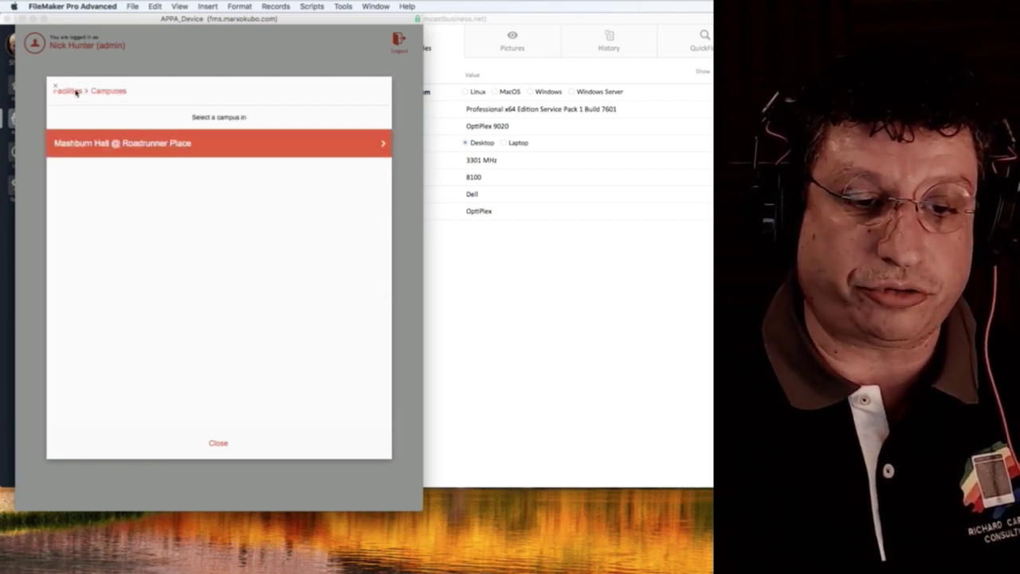
left_click(208, 148)
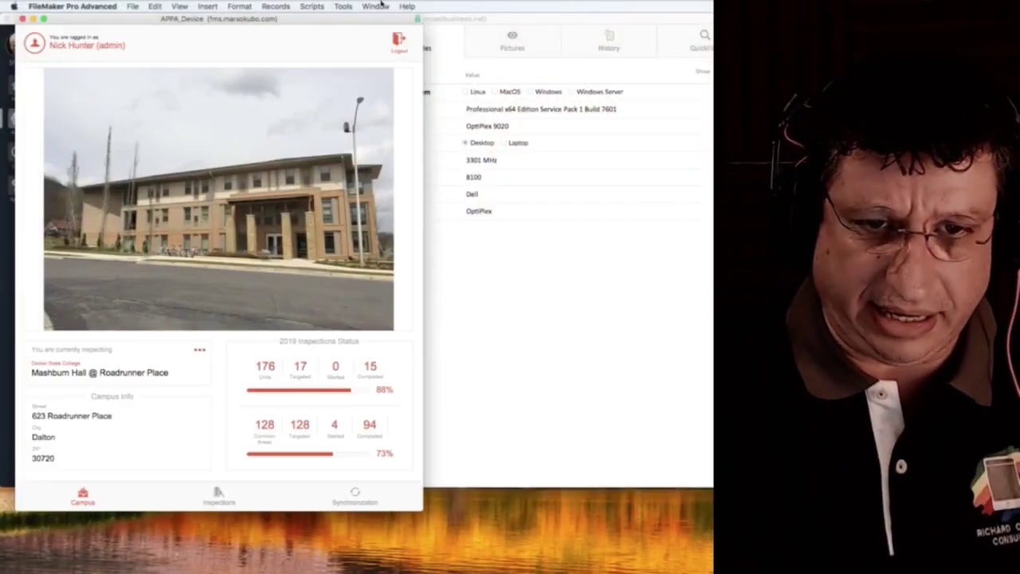
left_click(376, 7)
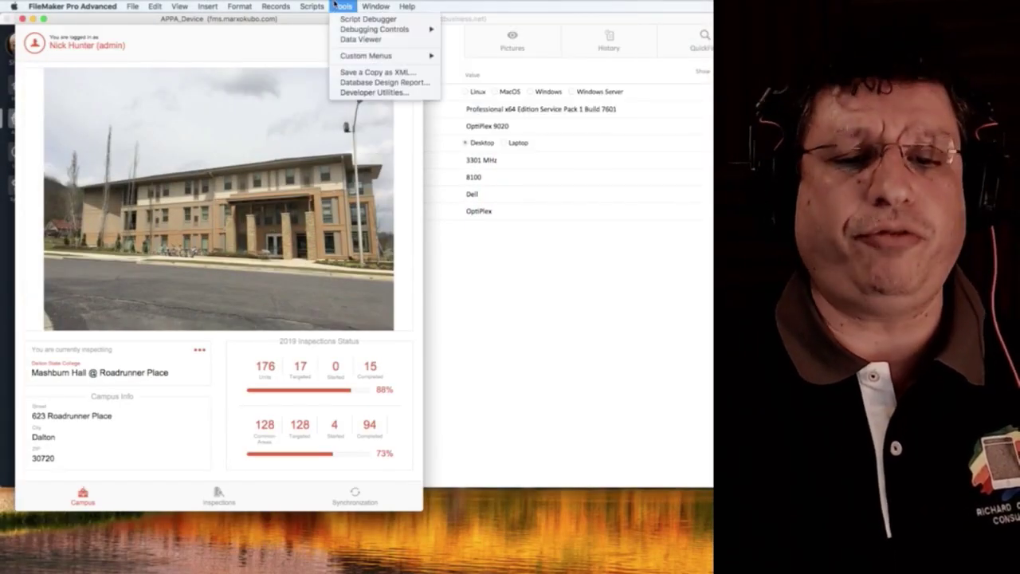
left_click(350, 19)
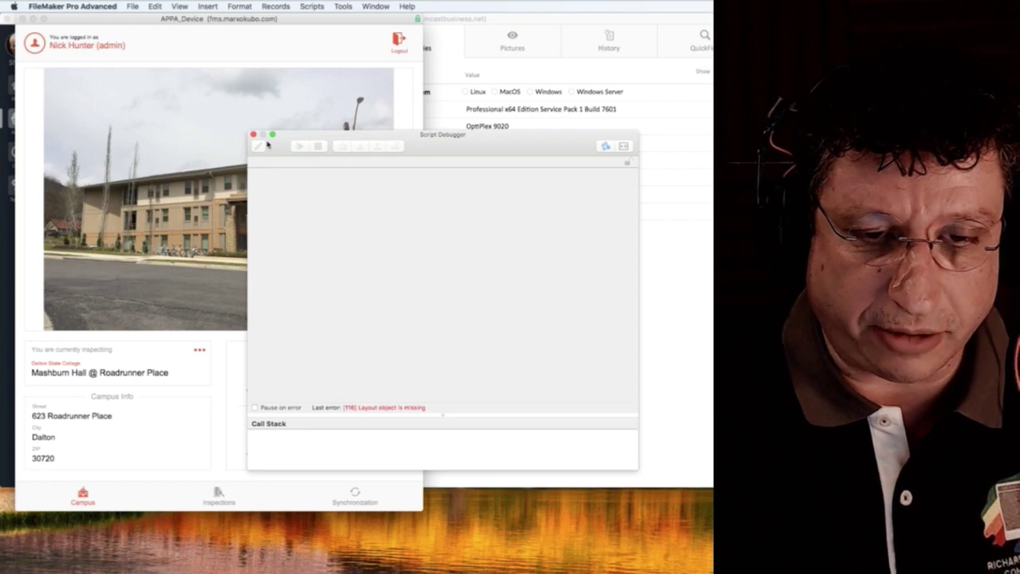
left_click(253, 134)
left_click(342, 6)
left_click(362, 39)
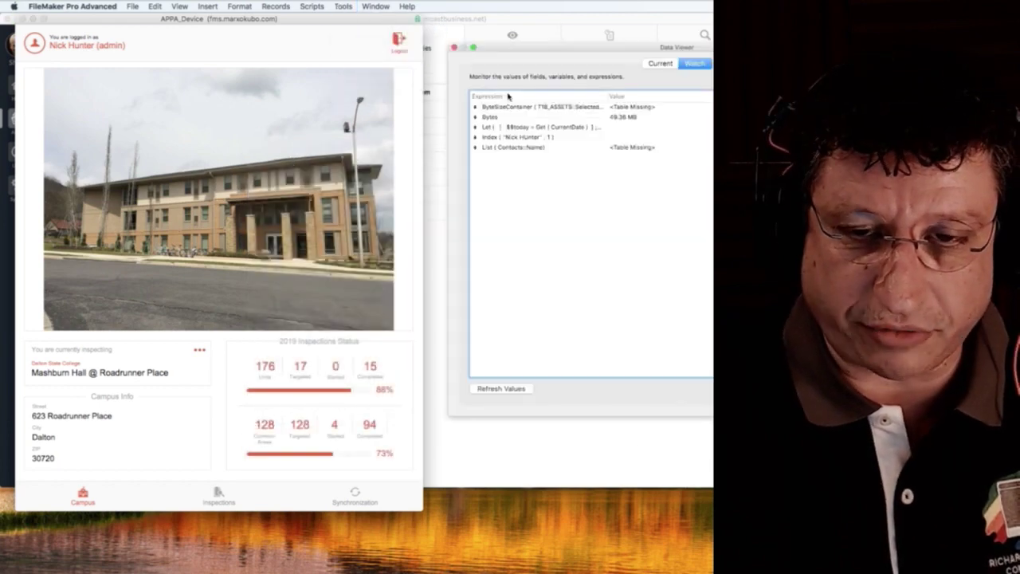
left_click(660, 63)
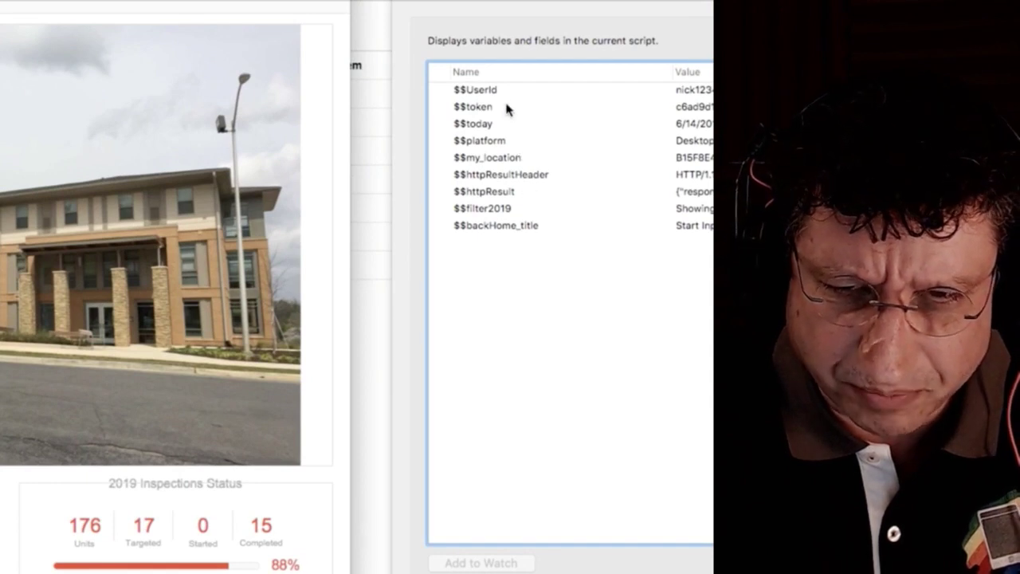
left_click(505, 92)
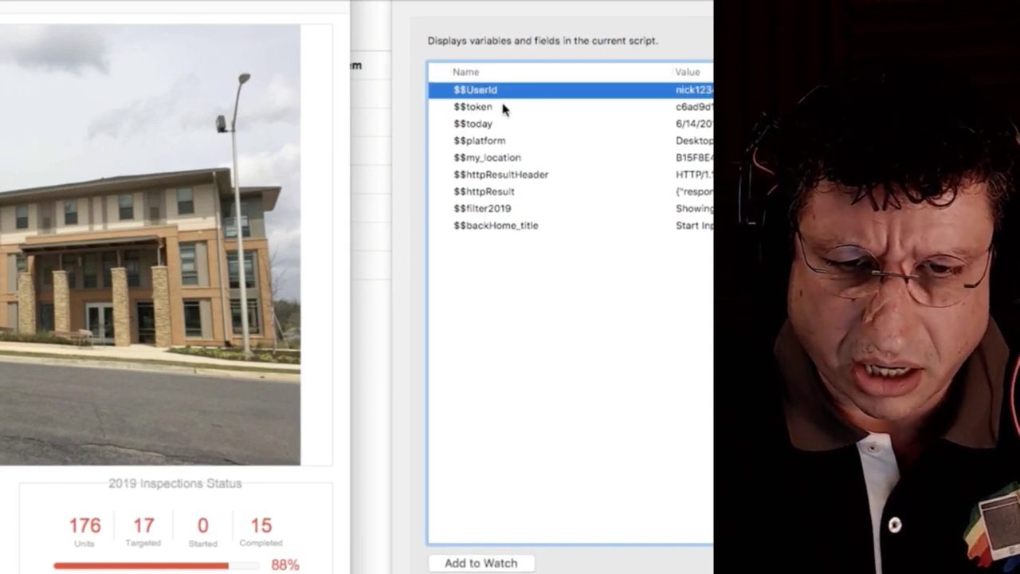
left_click(503, 109)
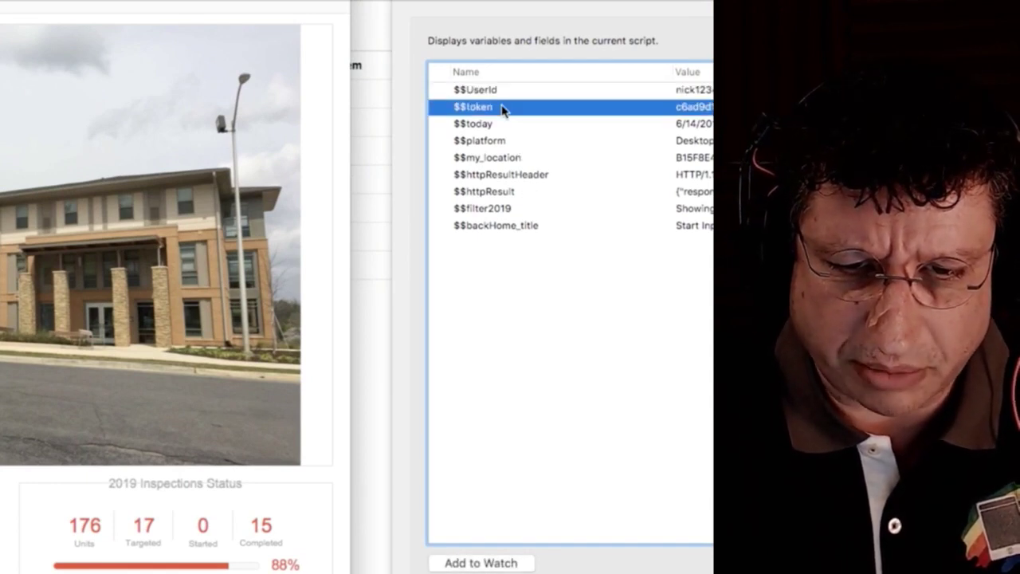
left_click(518, 159)
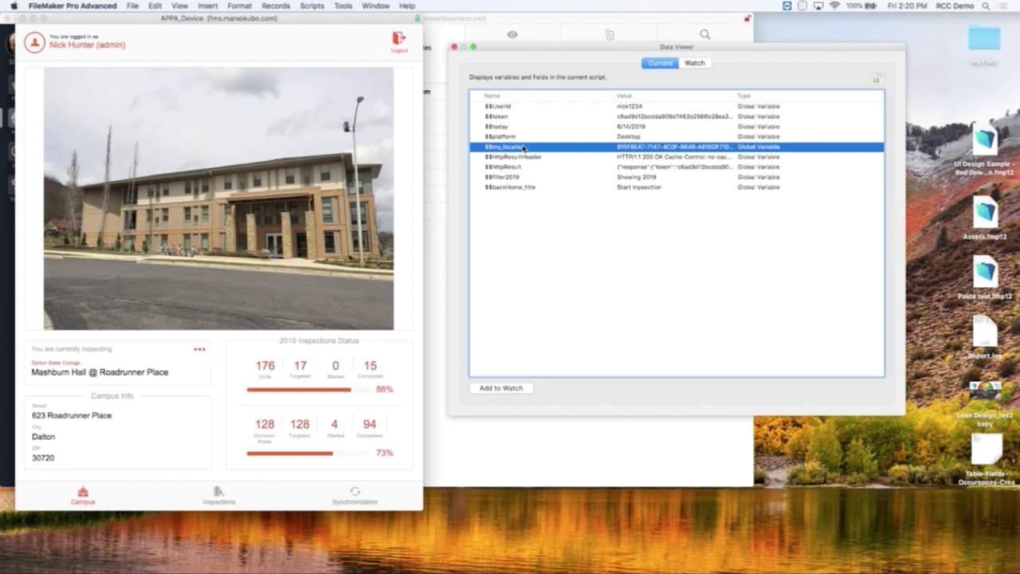
key("super+w")
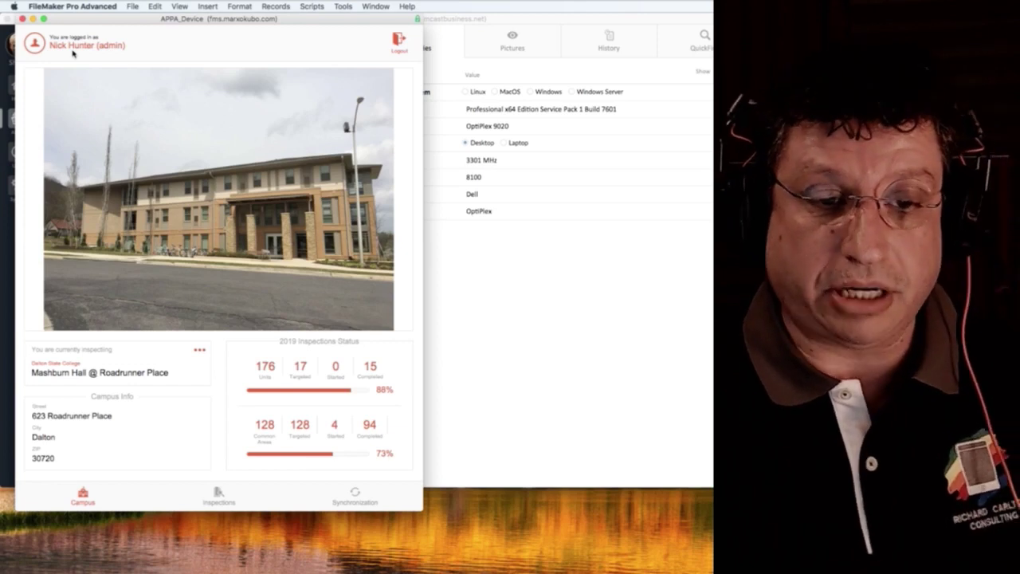
left_click(157, 369)
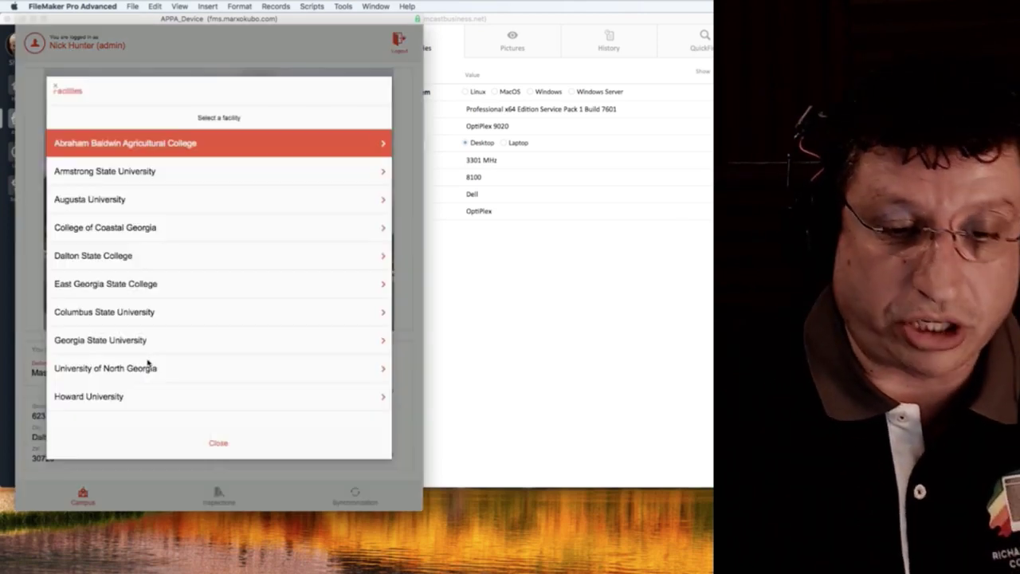
left_click(128, 173)
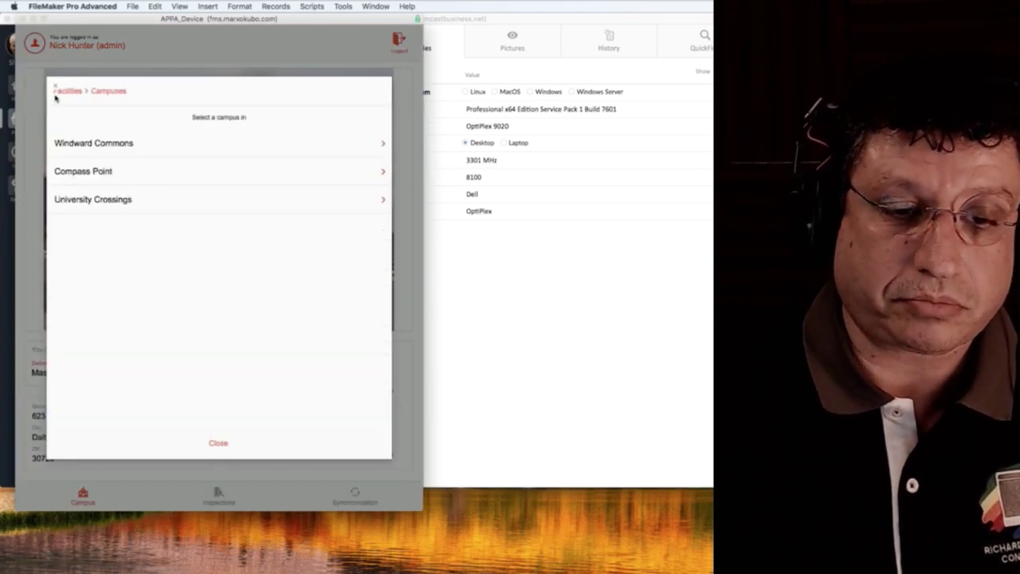
left_click(56, 87)
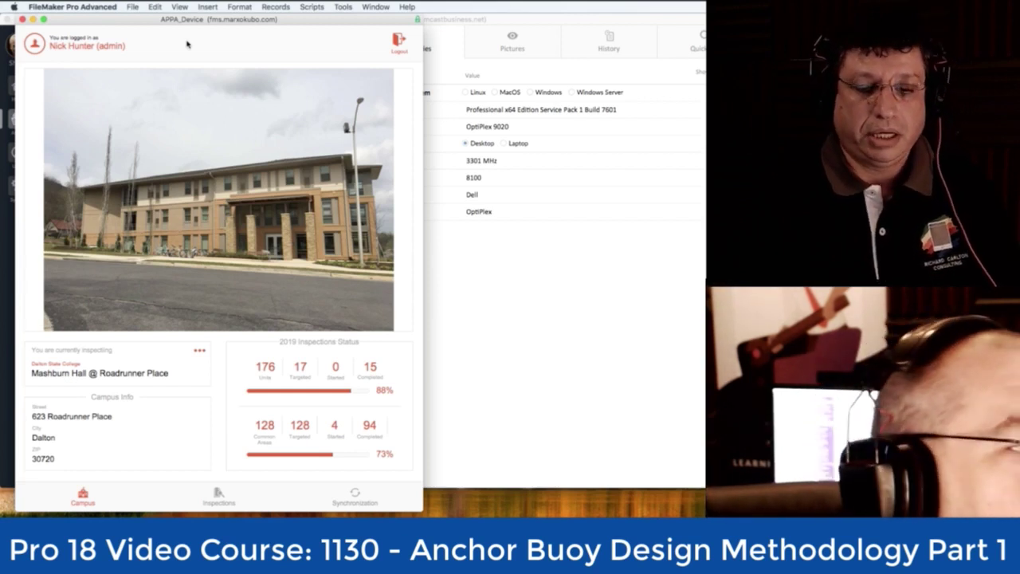
Go to the Inspections tab in the bottom navigation bar.
left_click(220, 496)
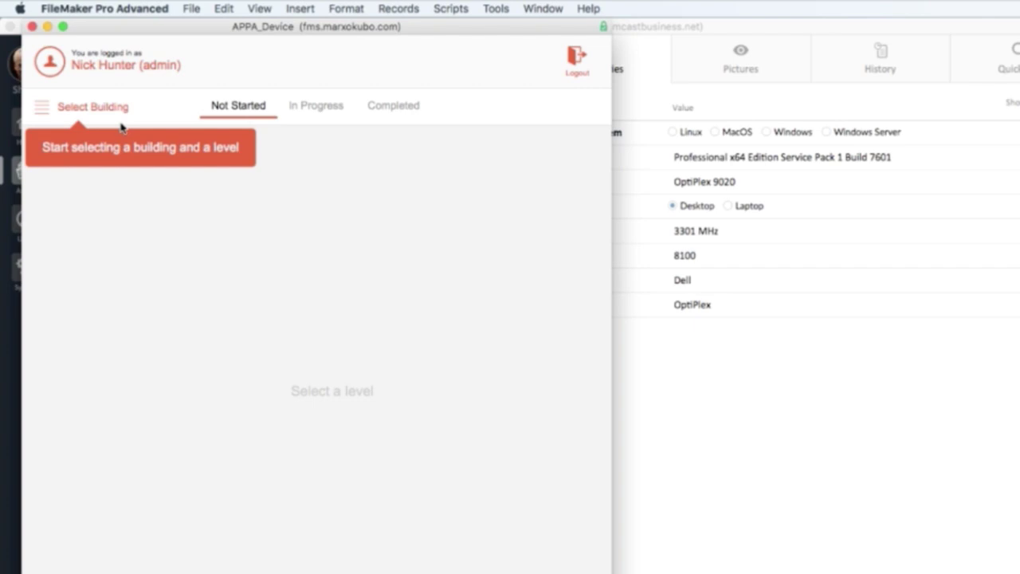
Choose the building and browse its levels, starting from Administrative.
left_click(104, 114)
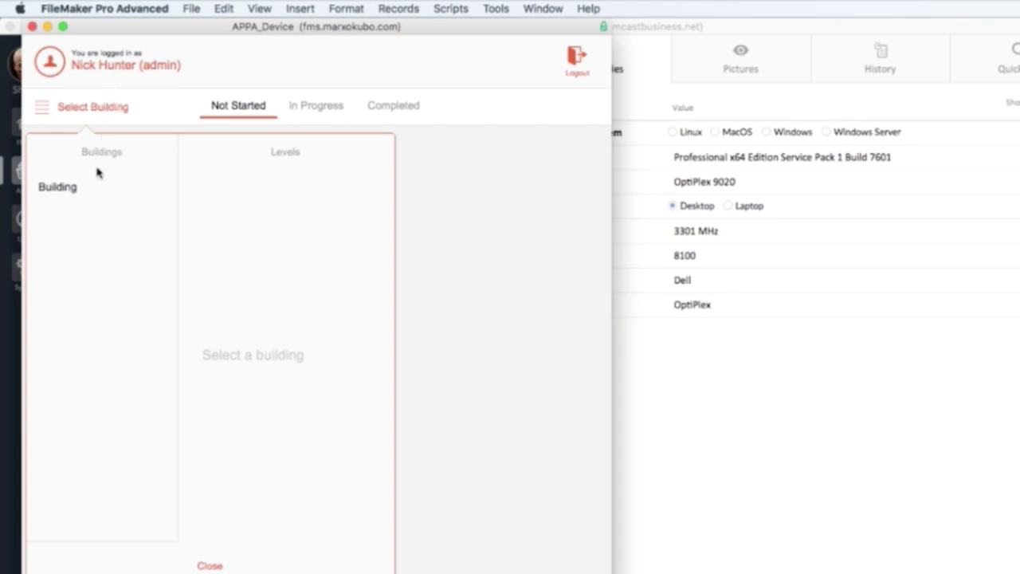
left_click(82, 190)
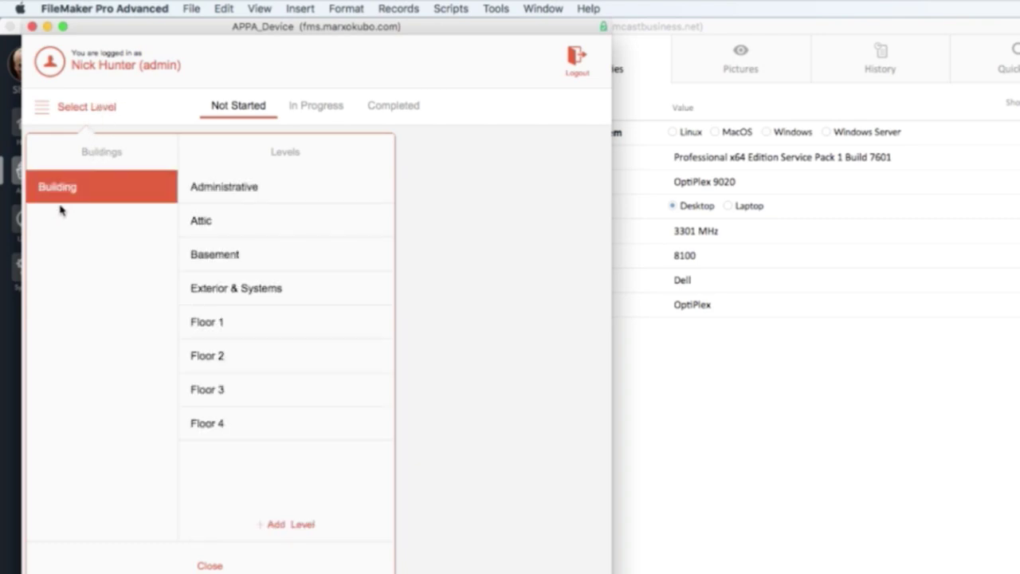
left_click(223, 198)
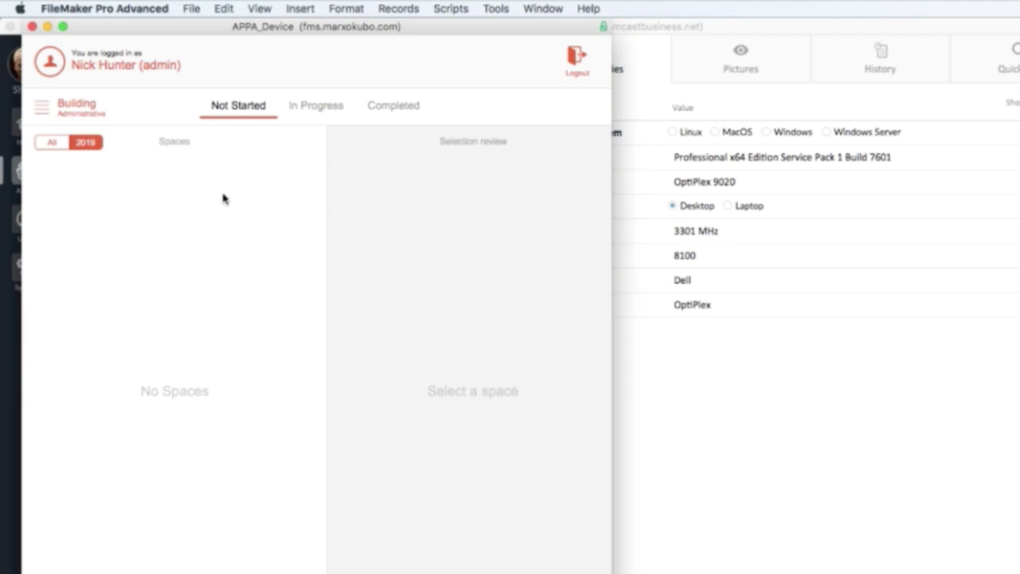
left_click(78, 112)
left_click(170, 195)
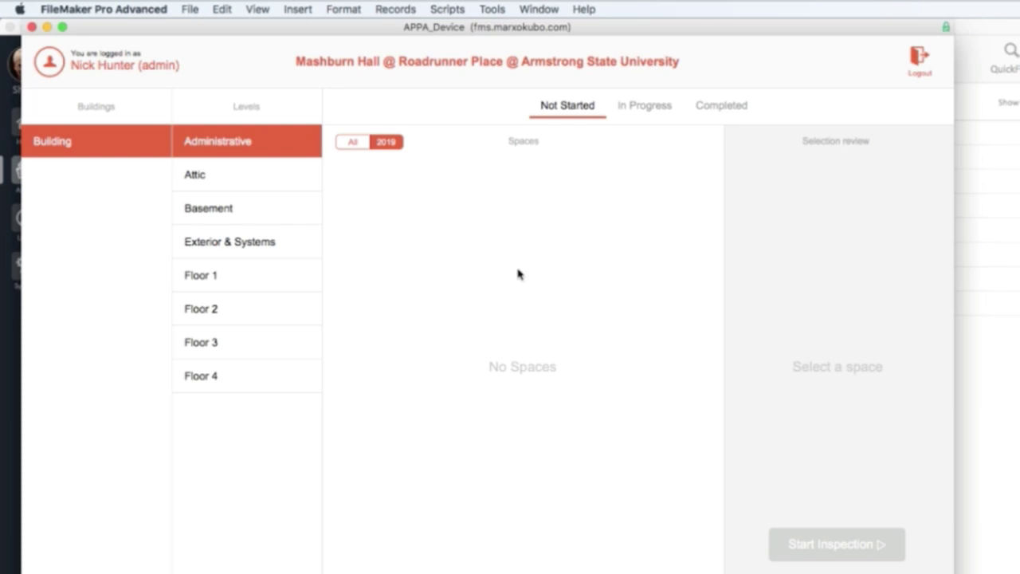
left_click(234, 217)
left_click(230, 243)
Show spaces from all years and step through the levels down to Floor 1.
left_click(363, 142)
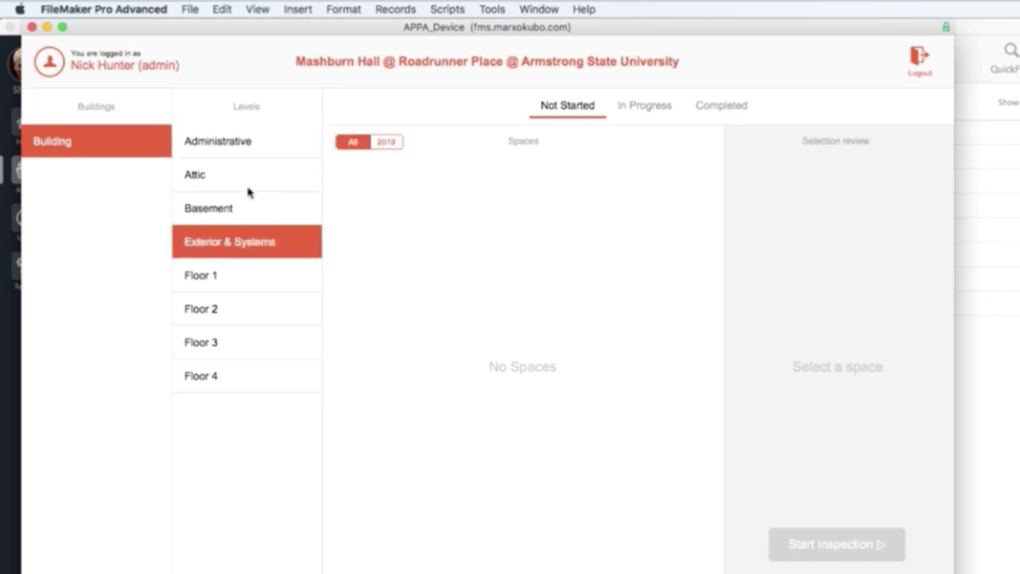
left_click(246, 190)
left_click(240, 212)
left_click(236, 141)
left_click(233, 213)
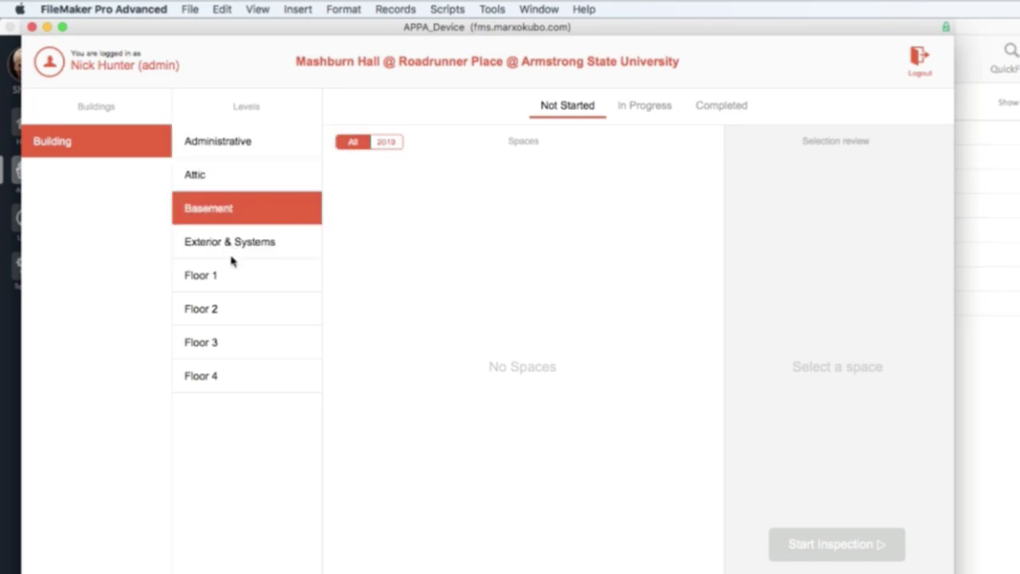
left_click(231, 249)
left_click(227, 285)
left_click(226, 310)
left_click(228, 282)
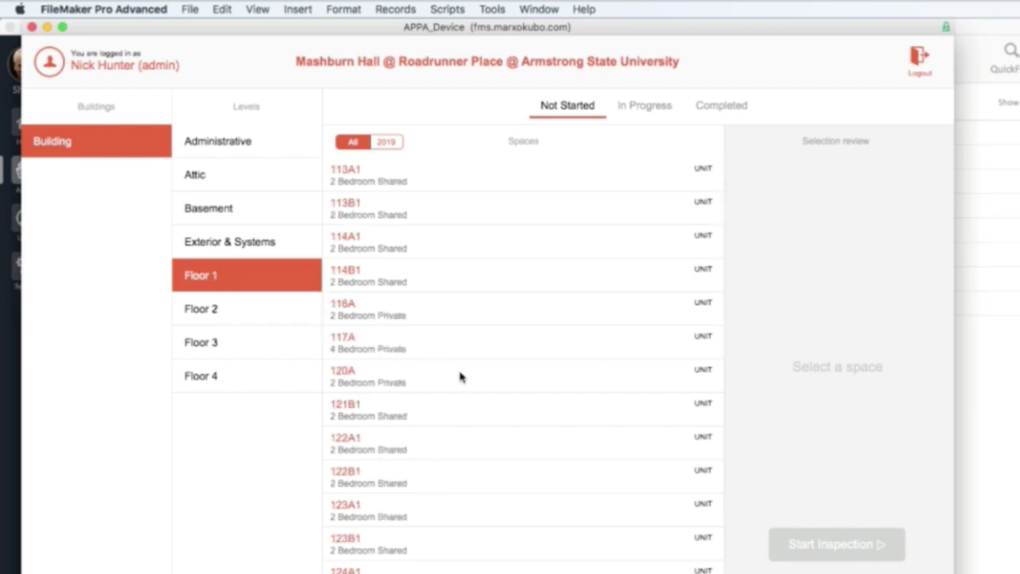
Pick space 113B1, briefly checking scripts and spaces 114A1, 114B1 and 116A.
left_click(436, 206)
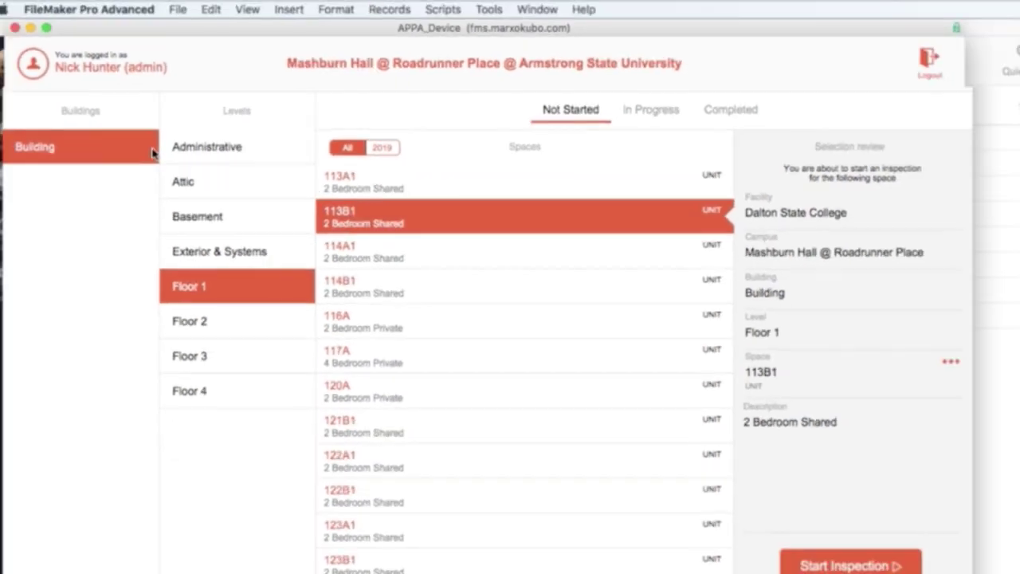
left_click(443, 9)
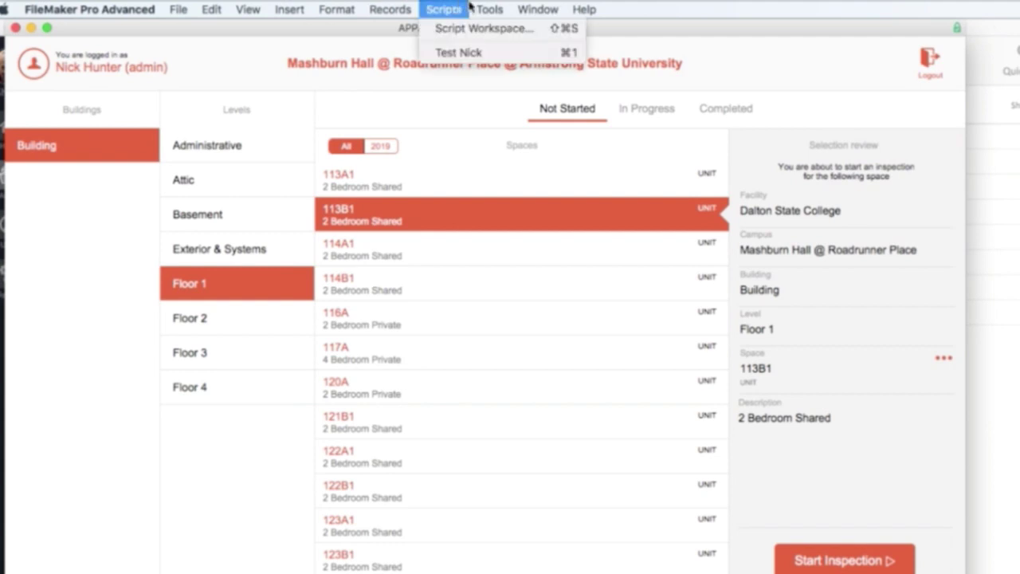
left_click(518, 97)
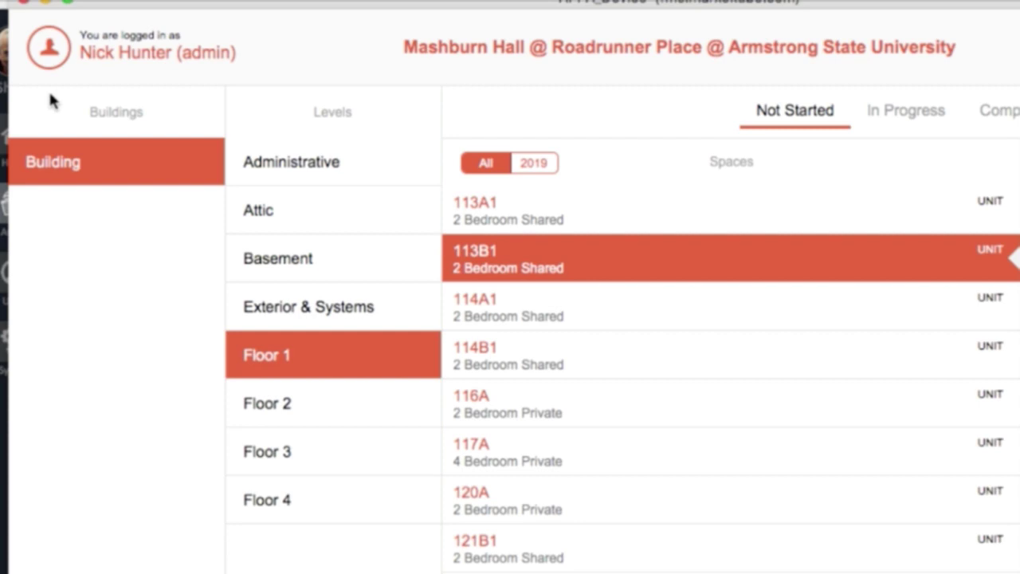
left_click(565, 326)
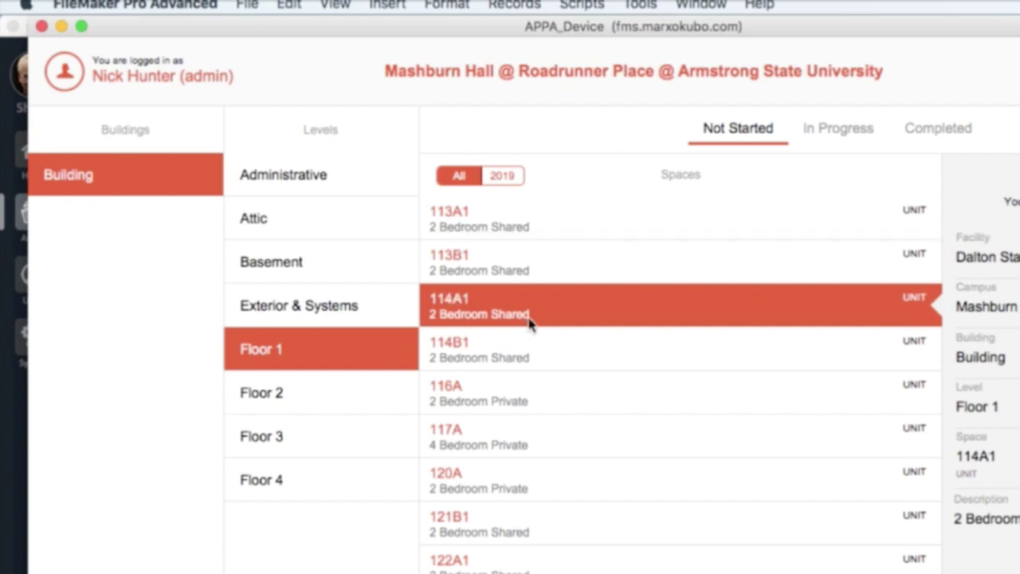
left_click(542, 355)
left_click(722, 398)
left_click(836, 263)
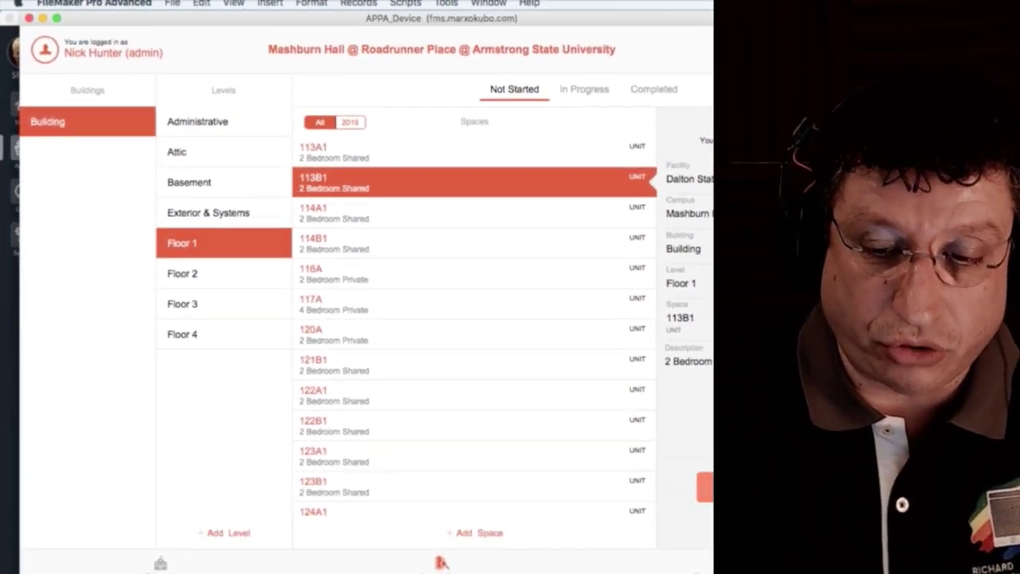
Start the inspection for space 113B1 and go back to the spaces list.
left_click(704, 487)
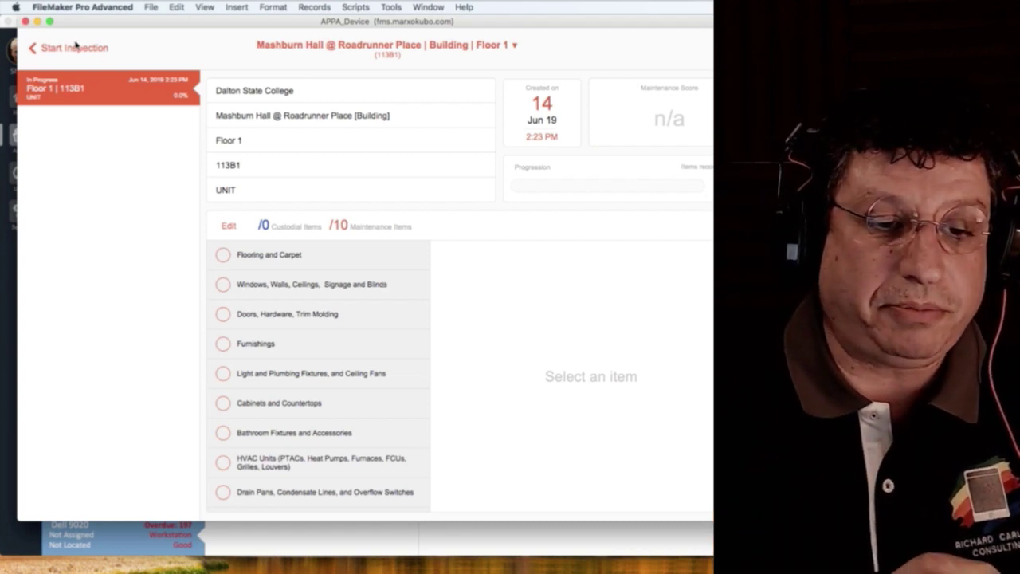
left_click(76, 47)
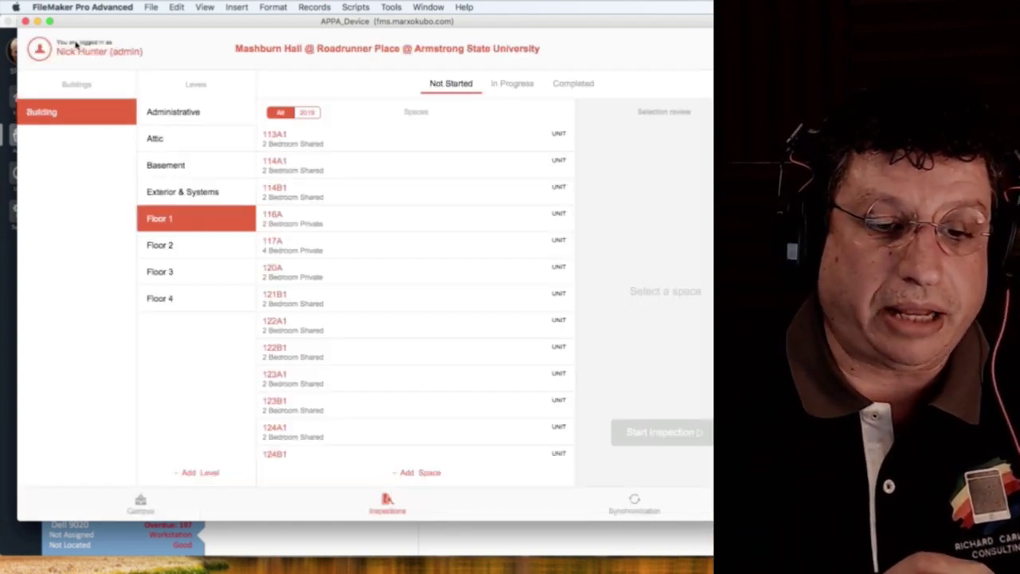
Select space 114A1 and start its inspection.
left_click(288, 169)
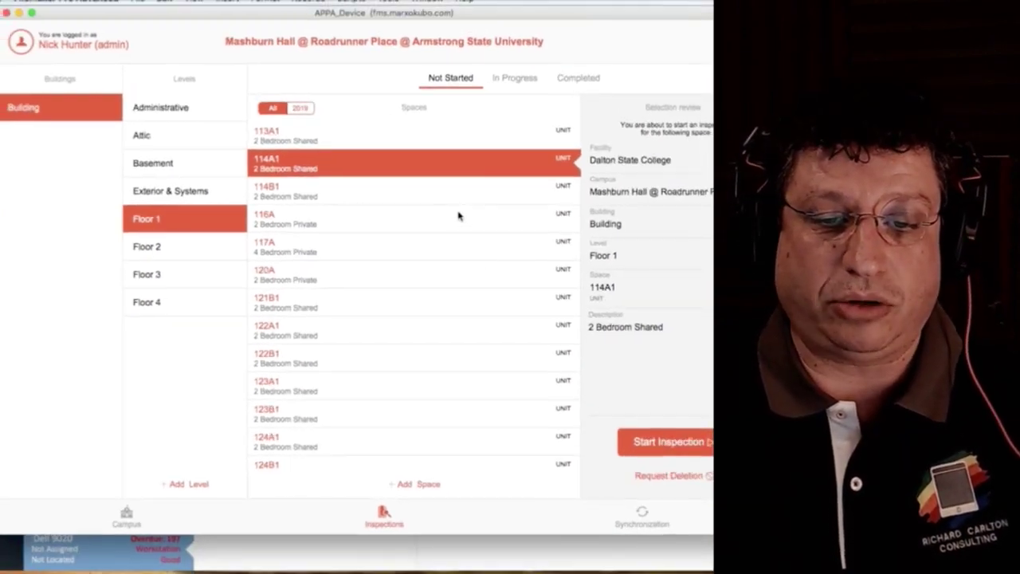
left_click(693, 469)
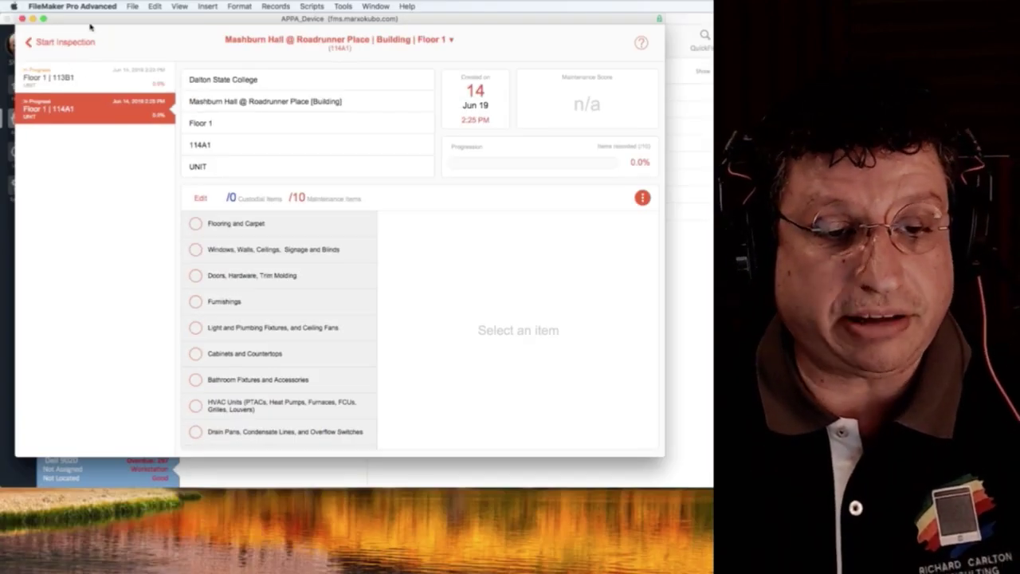
Move the APPA_Device window down and to the right.
left_click_drag(106, 8, 306, 294)
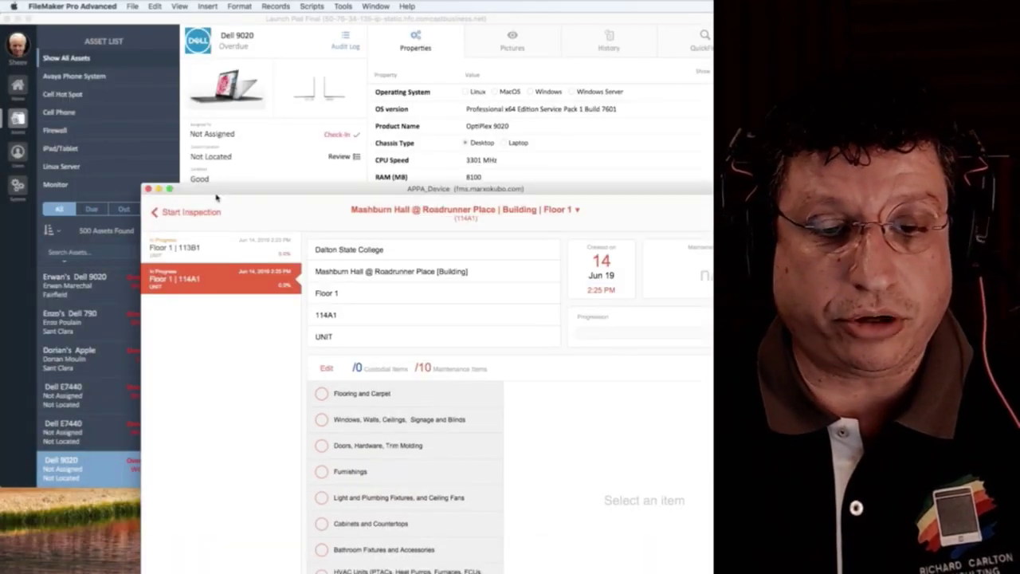
Hide the APPA_Device window, reopen it from recent files, then close it.
left_click(148, 188)
left_click(375, 6)
key("Escape")
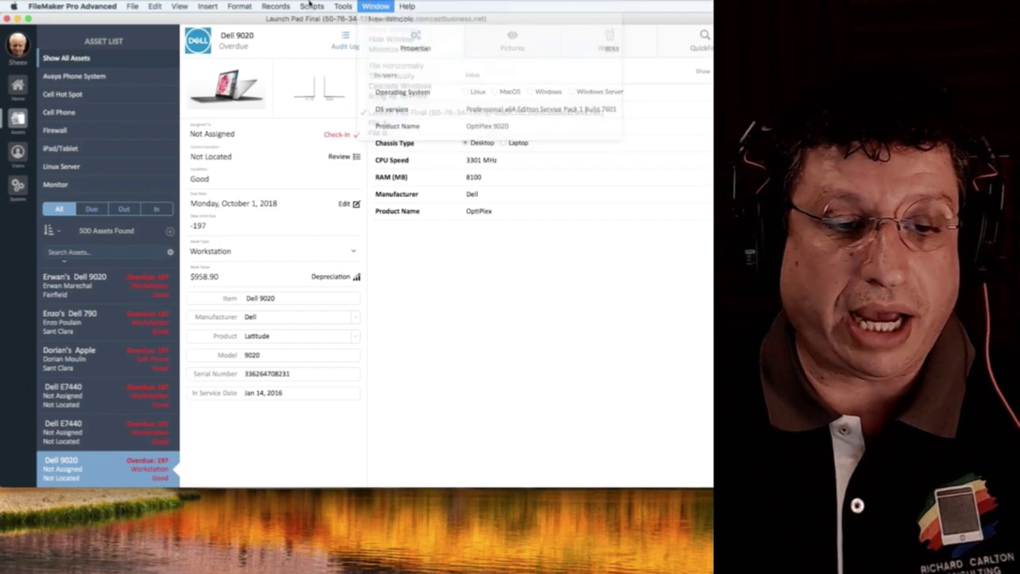
left_click(132, 5)
mouse_move(145, 46)
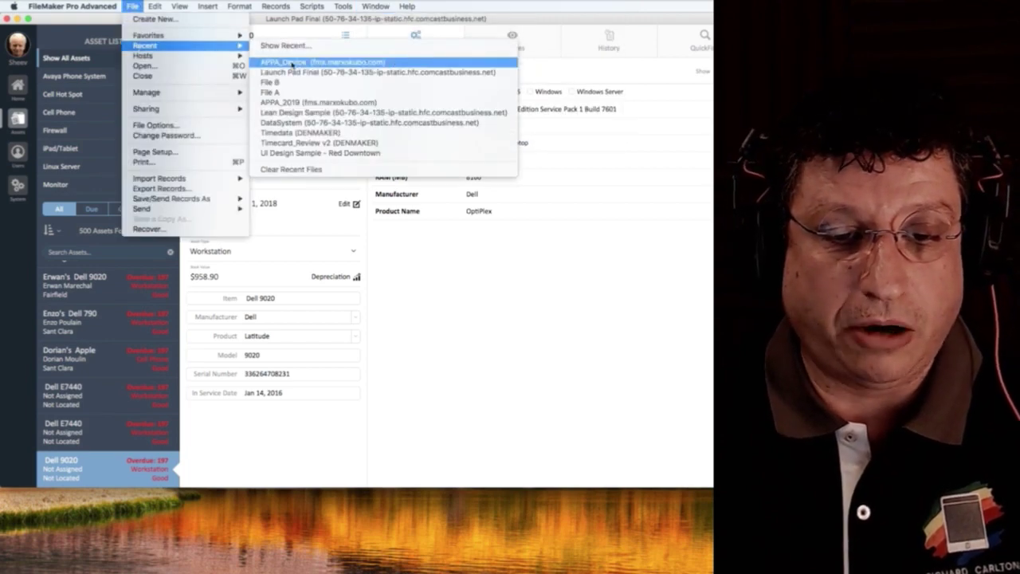
left_click(292, 64)
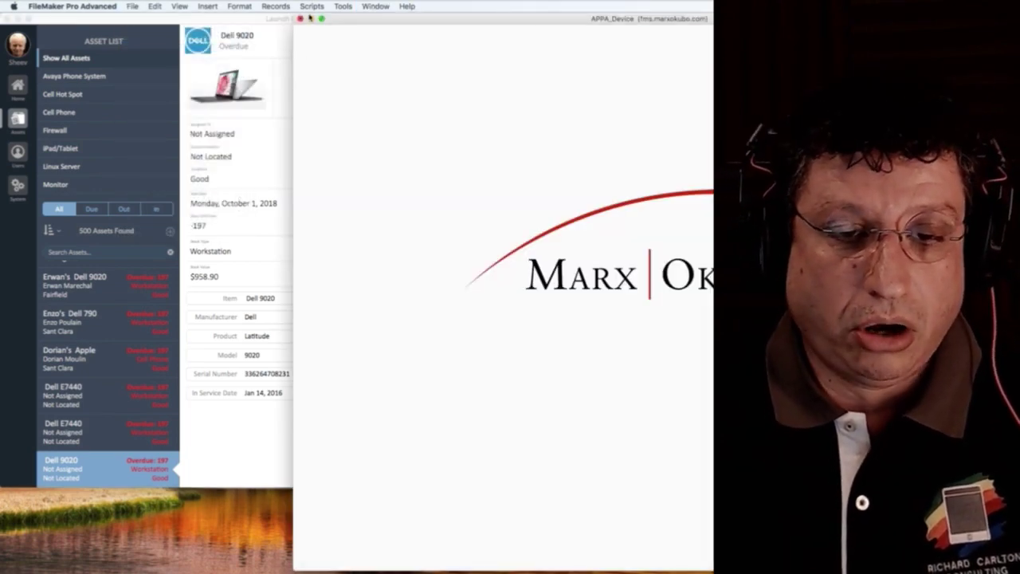
left_click(300, 17)
Open APPA_2019, choose University System of Georgia, and show Report Management in an enlarged window.
left_click(132, 6)
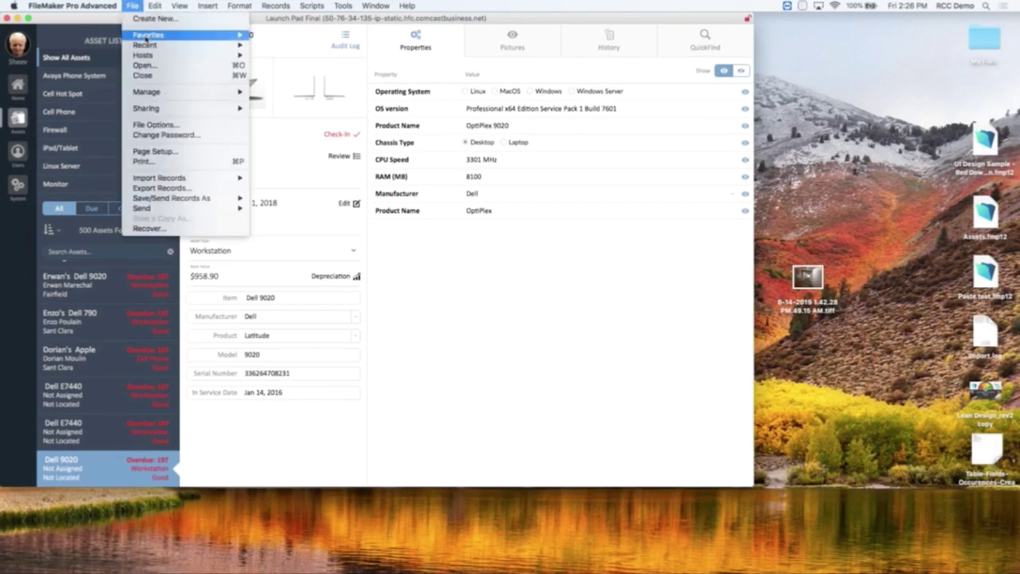
mouse_move(145, 45)
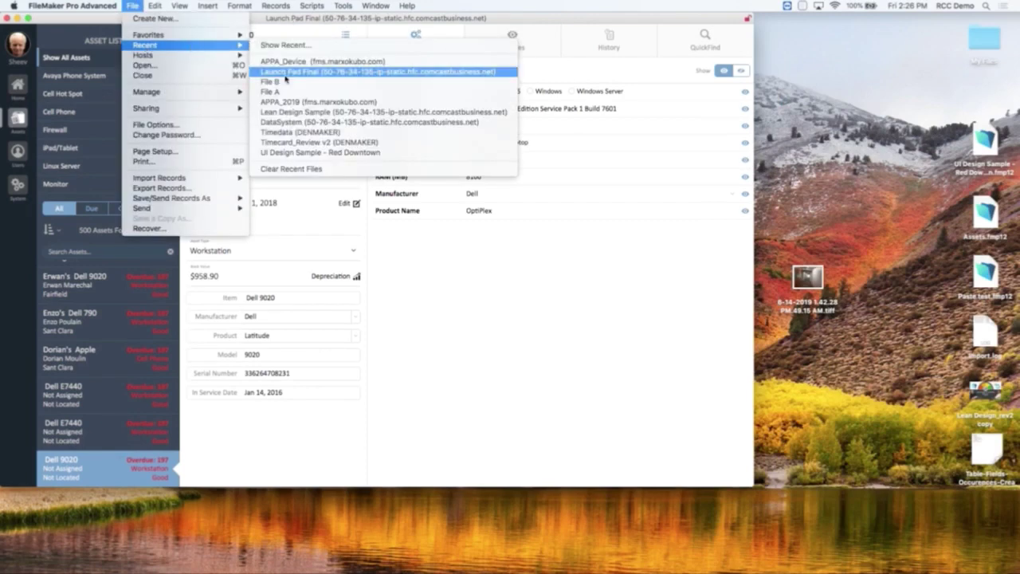
left_click(286, 102)
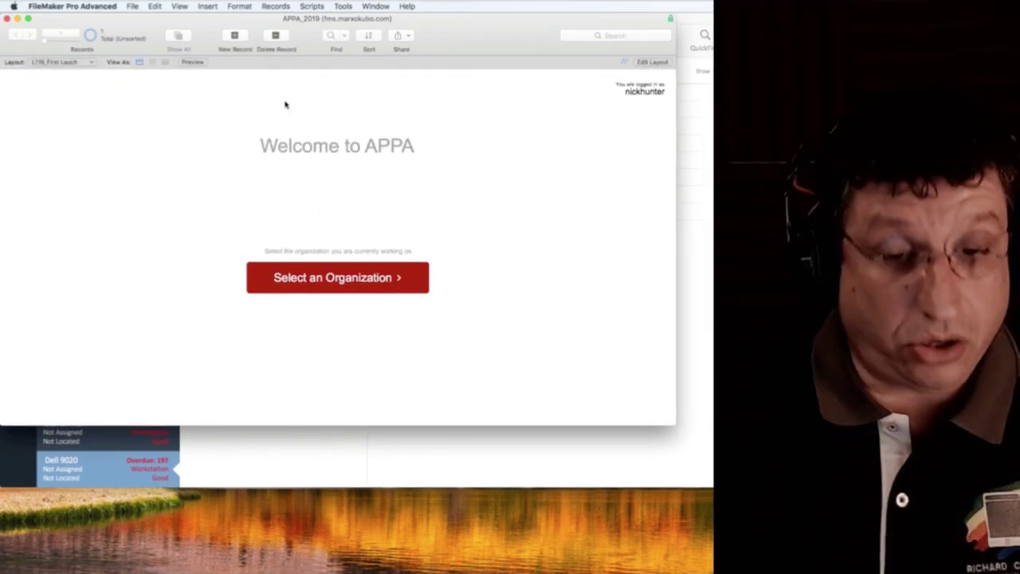
left_click(319, 280)
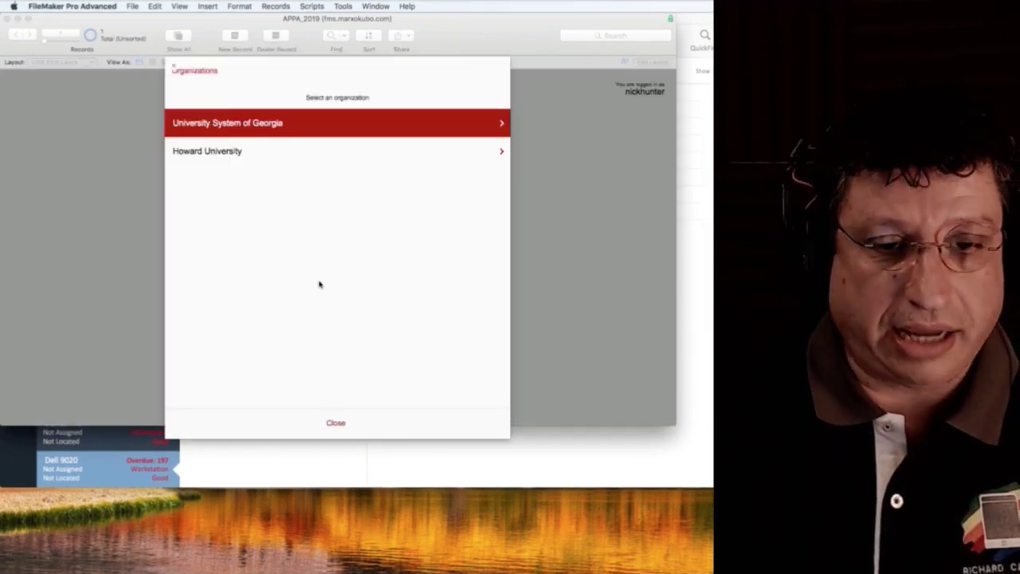
left_click(223, 122)
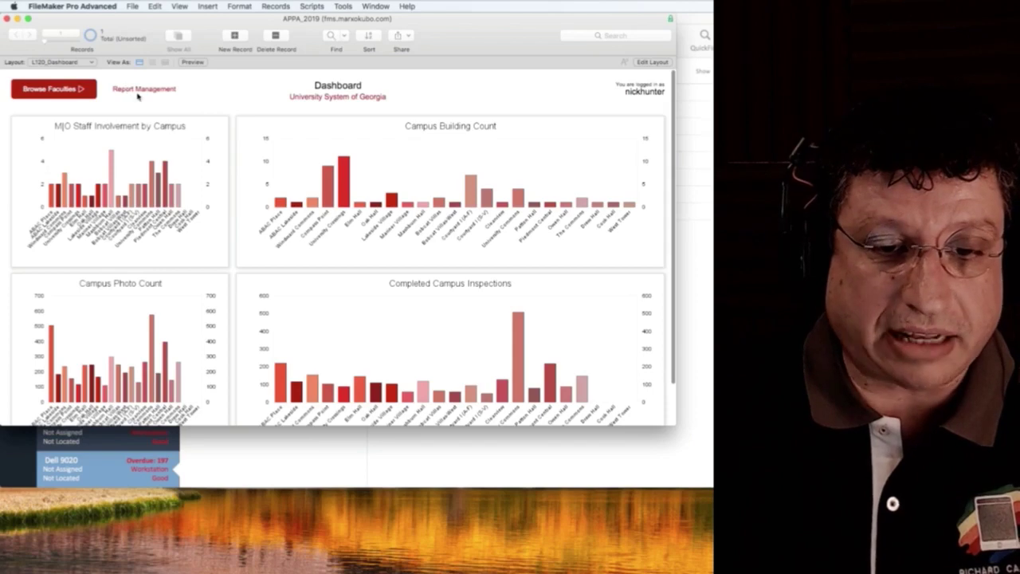
left_click(136, 91)
left_click_drag(709, 428, 712, 529)
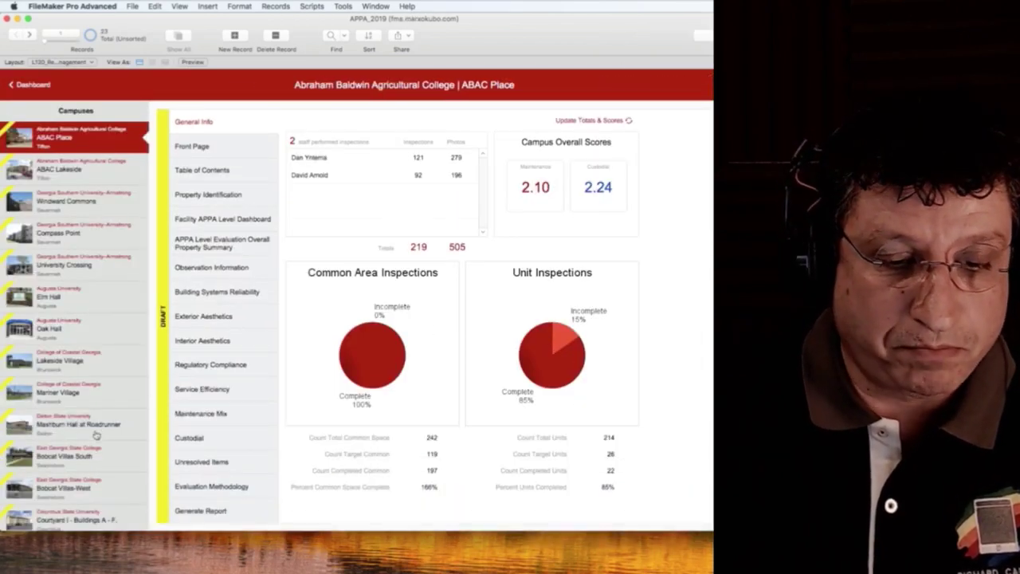
Select the Mashburn Hall at Roadrunner campus and open its Generate Report options with Draft enabled.
left_click(88, 423)
left_click(211, 510)
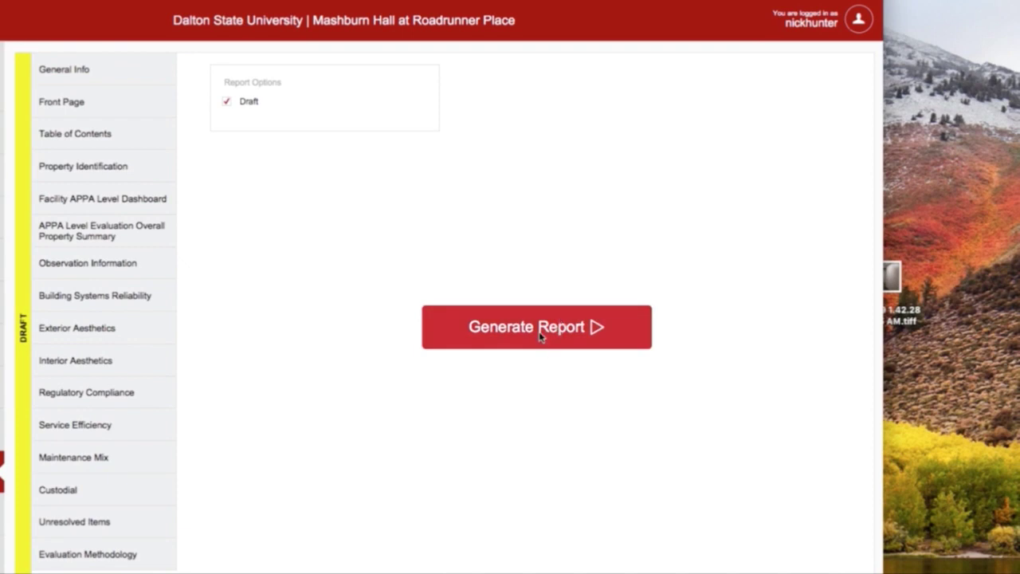
Generate the draft report and save Mashburn_Hall_at_Roadrunner_Place_6-14-2019.pdf to the Desktop.
left_click(540, 336)
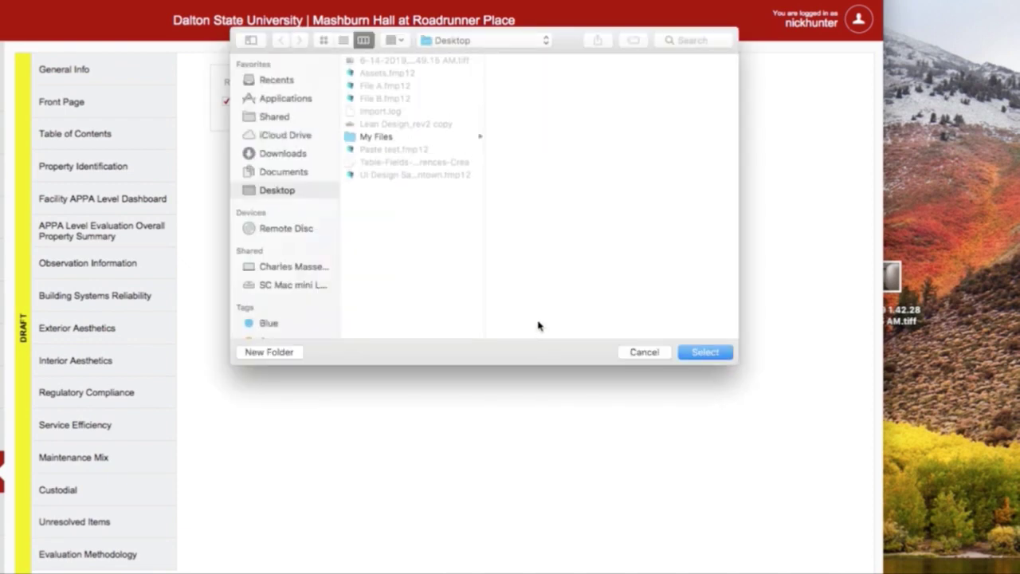
left_click(705, 353)
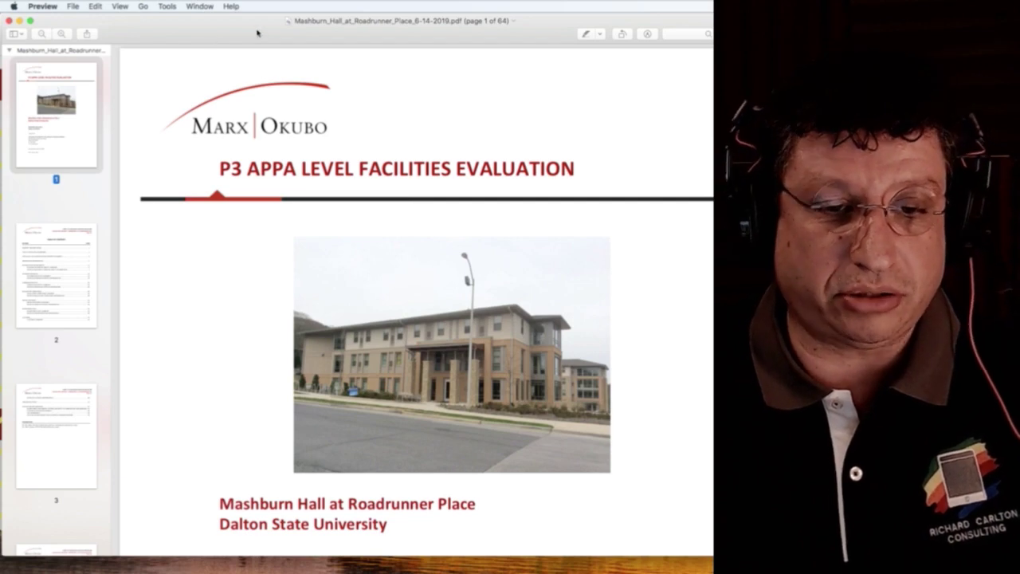
Browse report pages 3 through 5, ending on the APPA level dashboard.
scroll(193, 314, "down", 10)
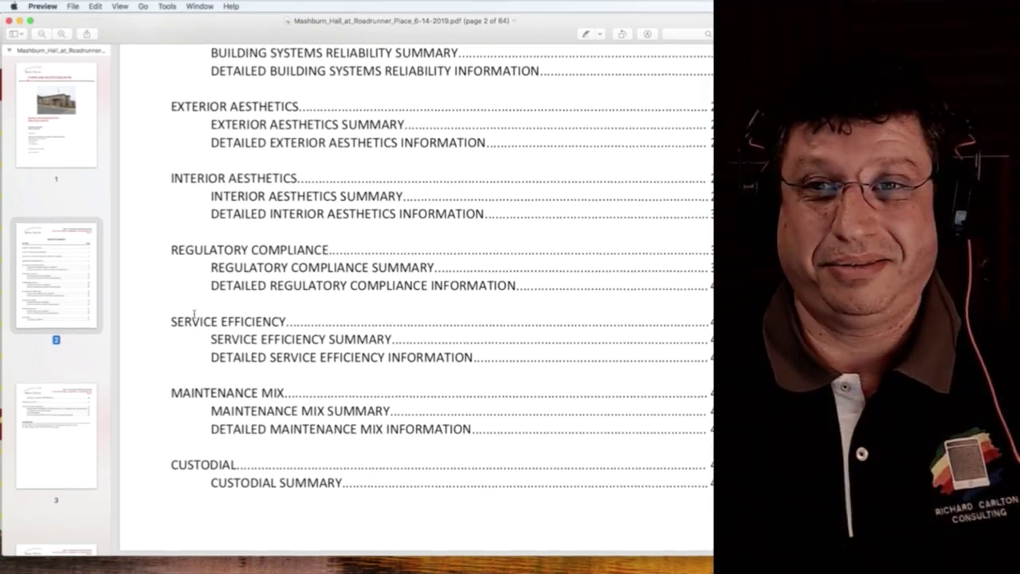
left_click(56, 446)
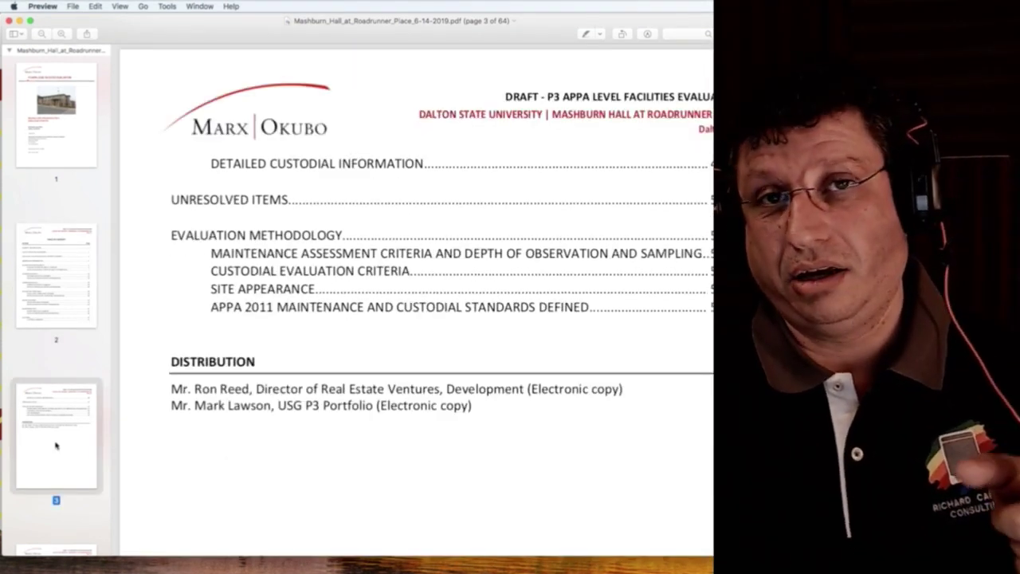
scroll(56, 442, "down", 5)
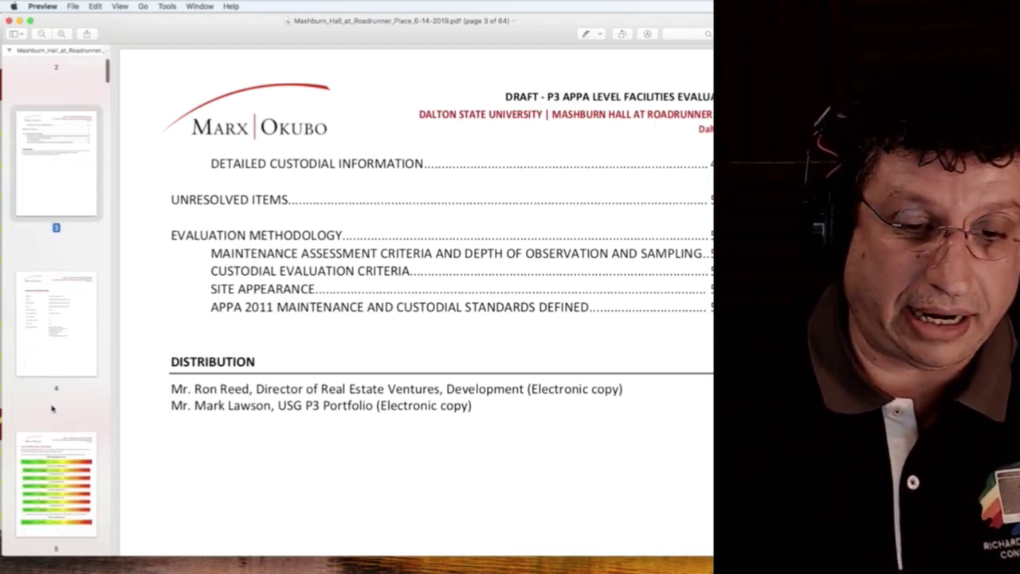
left_click(55, 316)
scroll(55, 319, "down", 3)
left_click(60, 355)
scroll(62, 359, "down", 3)
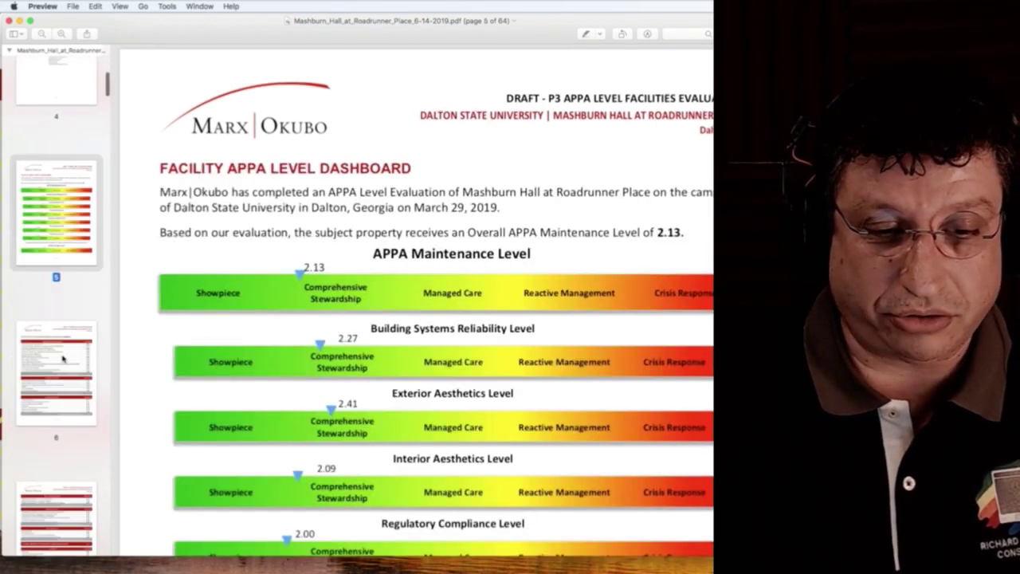
Page forward to the last page, 64, revisit page 63, then close the PDF.
key("Down")
key("Down")
key("Down")
key("Down")
key("Down")
key("Down")
key("Down")
key("Down")
key("Down")
key("Down")
key("Down")
key("Down")
key("Down")
key("Down")
key("Down")
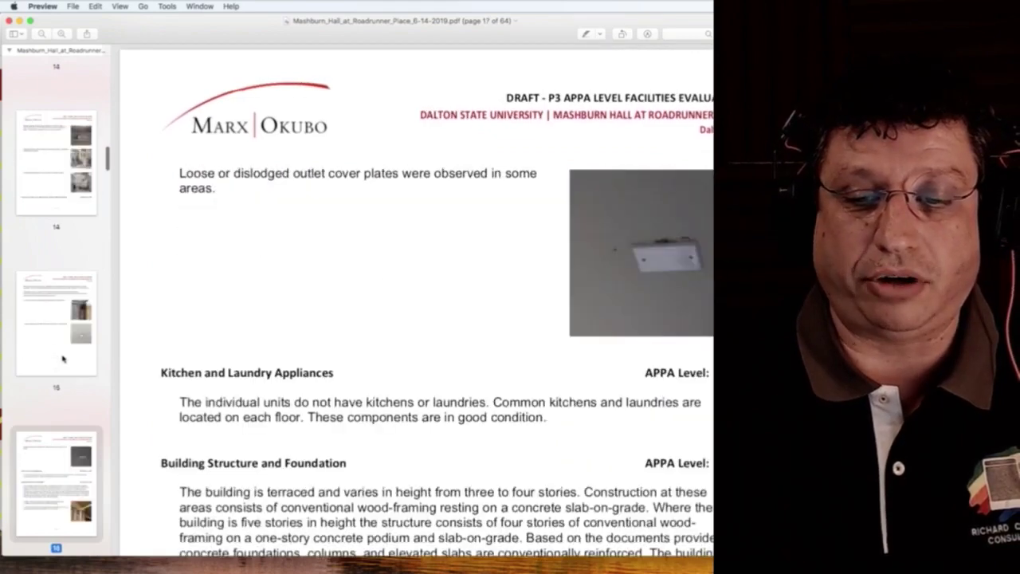
key("Down")
key("Down")
key("Down")
key("Down")
key("Down")
key("Down")
key("Down")
key("Down")
key("Down")
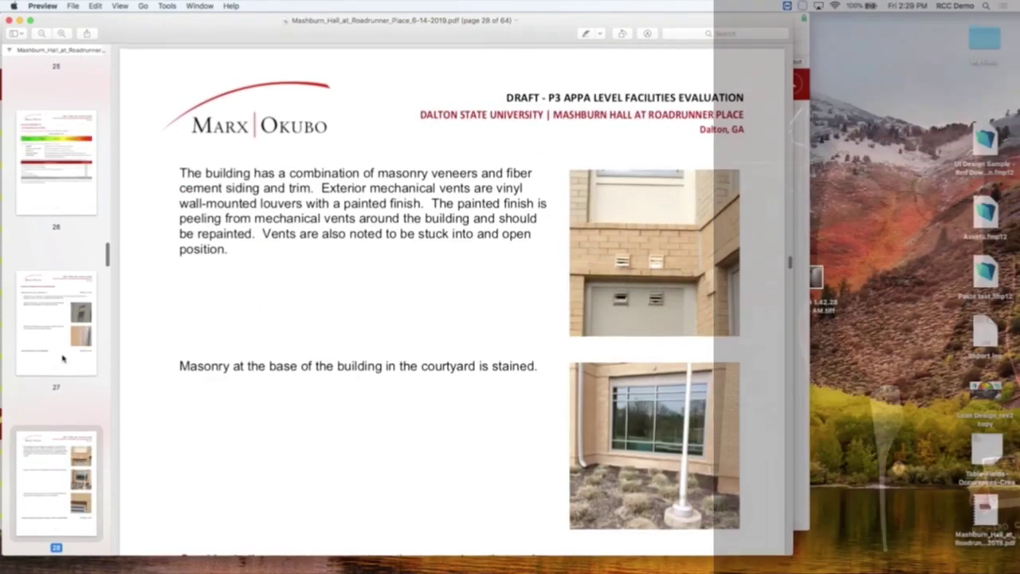
key("Down")
key("Down")
key("Down")
key("Down")
key("Down")
key("Down")
key("Down")
key("Down")
key("Down")
key("Down")
key("Down")
key("Down")
key("Down")
key("Down")
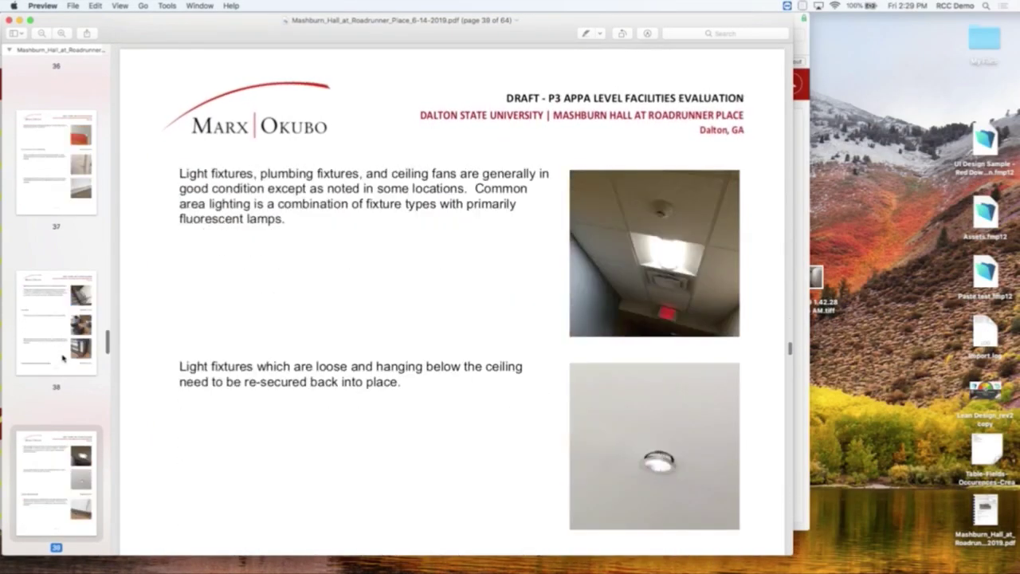
key("Down")
key("Down")
key("Down")
key("Down")
key("Down")
key("Down")
key("Down")
key("Down")
key("Down")
key("Down")
key("Down")
key("Down")
key("Down")
key("Down")
key("Down")
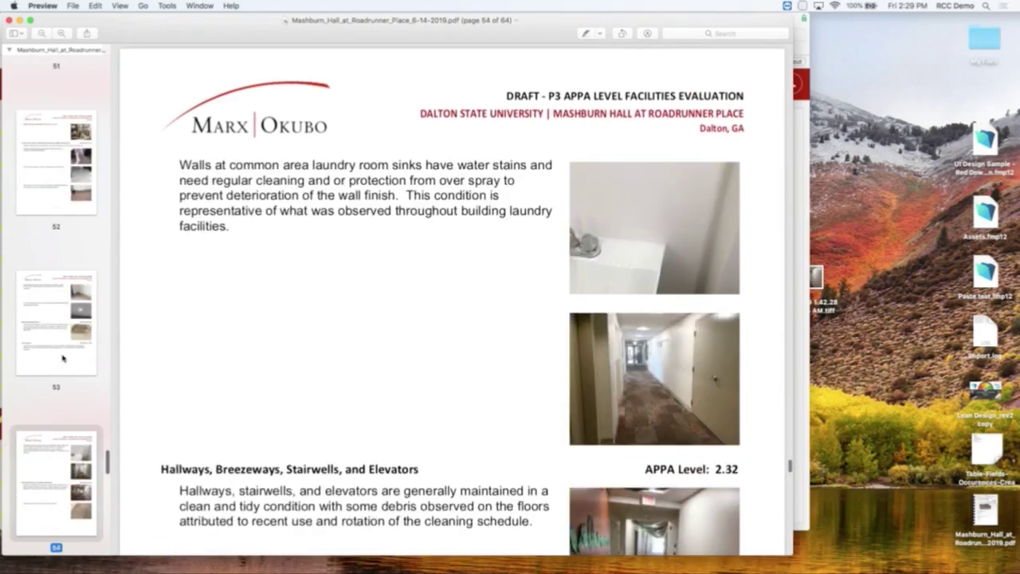
key("Down")
key("Down")
key("Down")
key("Down")
key("Down")
key("Down")
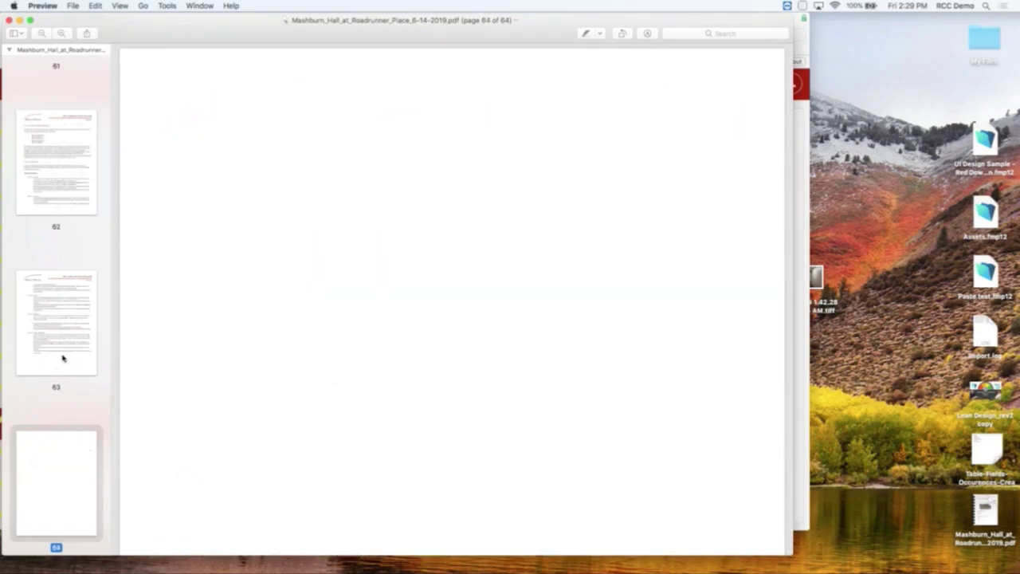
left_click(63, 358)
scroll(266, 415, "down", 10)
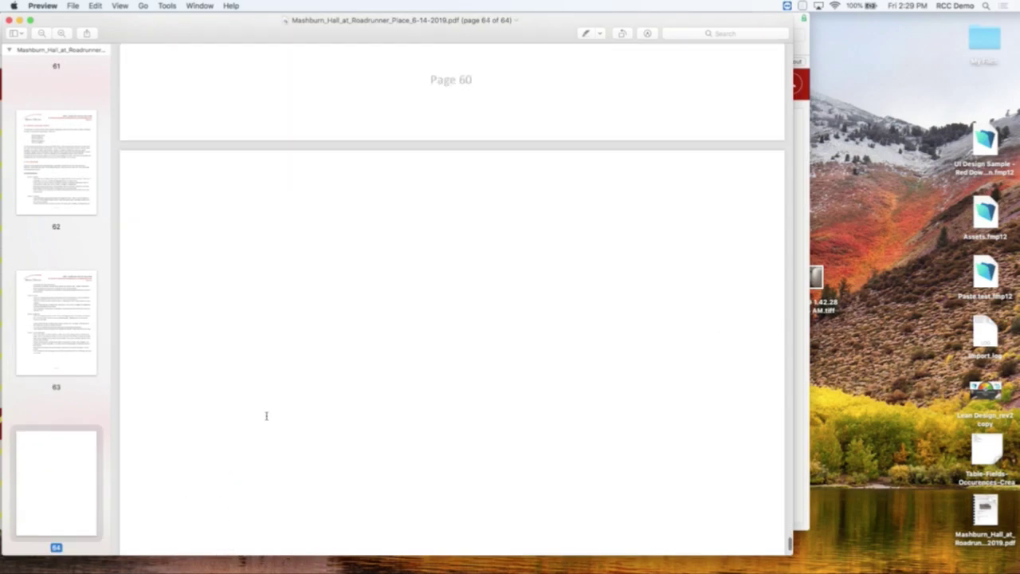
key("super+w")
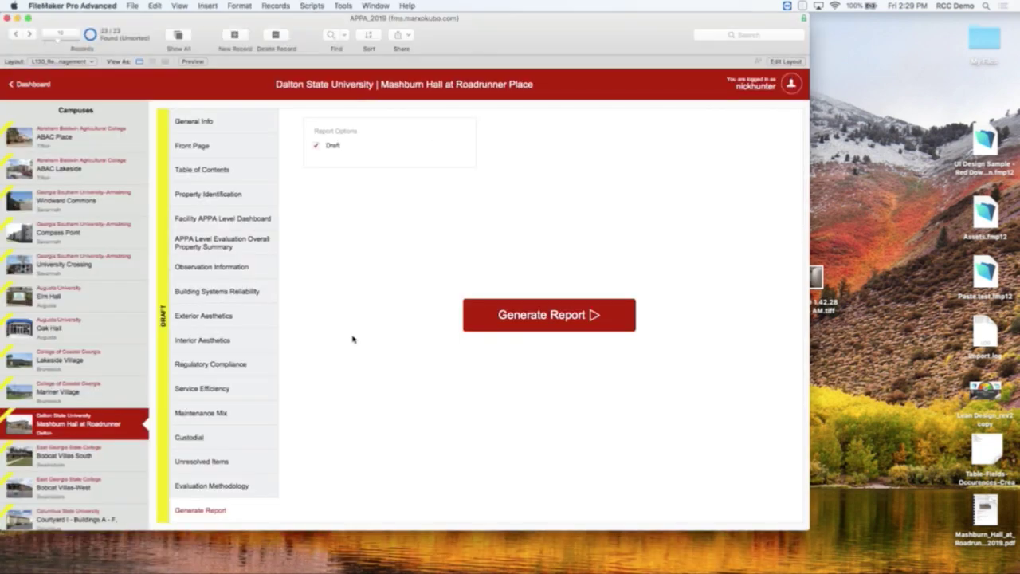
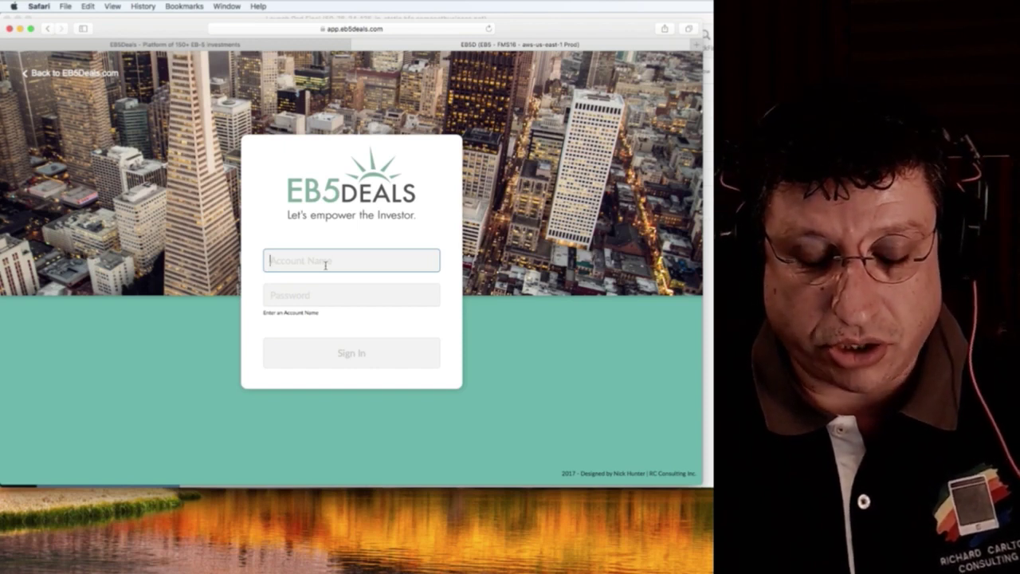
Clear the stray account text, close the login tab, and scroll the EB5Deals homepage.
type("eb5d")
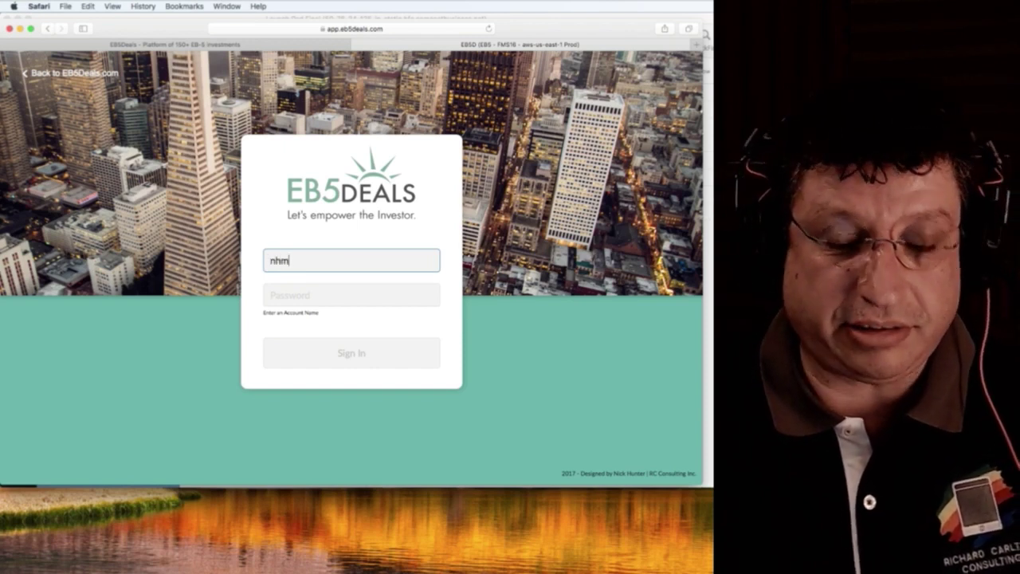
key("BackSpace")
key("BackSpace")
key("BackSpace")
key("BackSpace")
key("super+w")
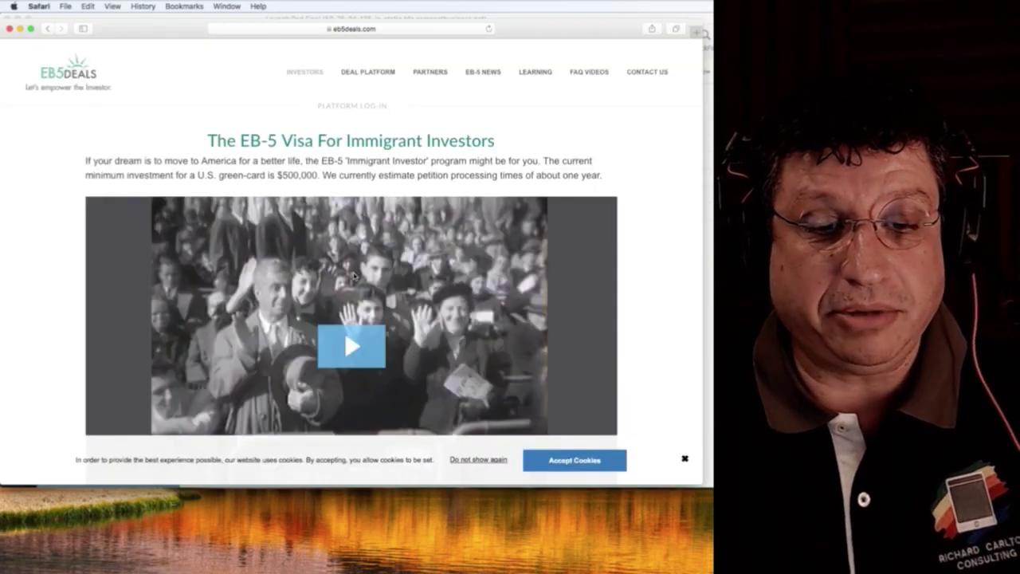
scroll(423, 125, "down", 10)
scroll(422, 125, "down", 15)
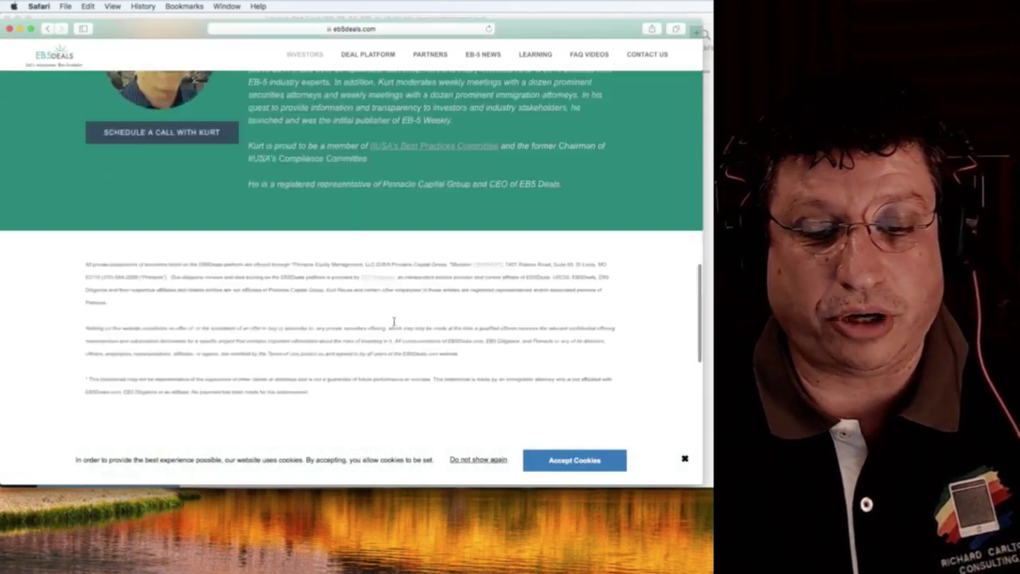
scroll(394, 322, "up", 20)
scroll(394, 321, "up", 10)
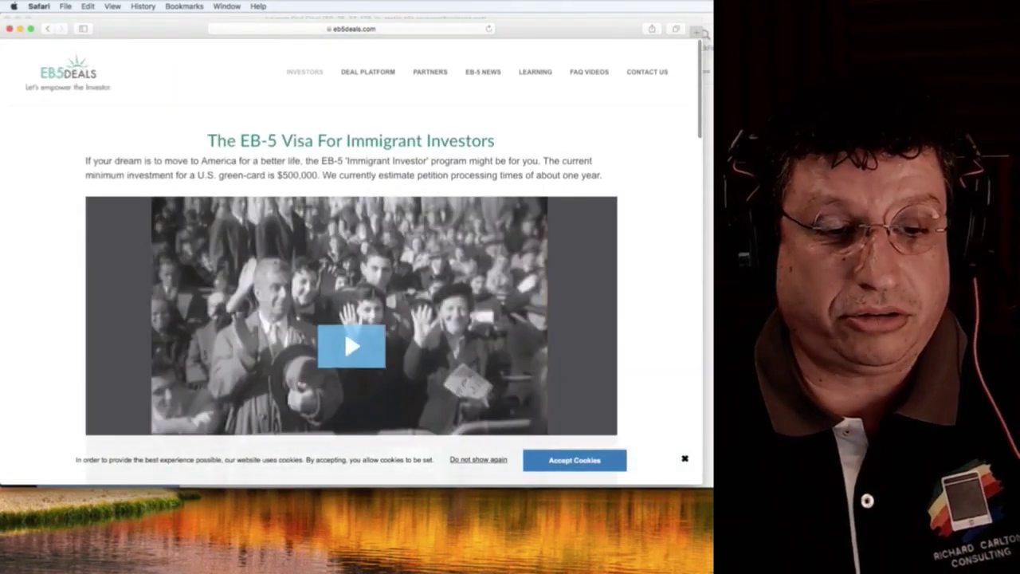
Sign in through Platform Log-In with the investor's account name and password.
mouse_move(358, 79)
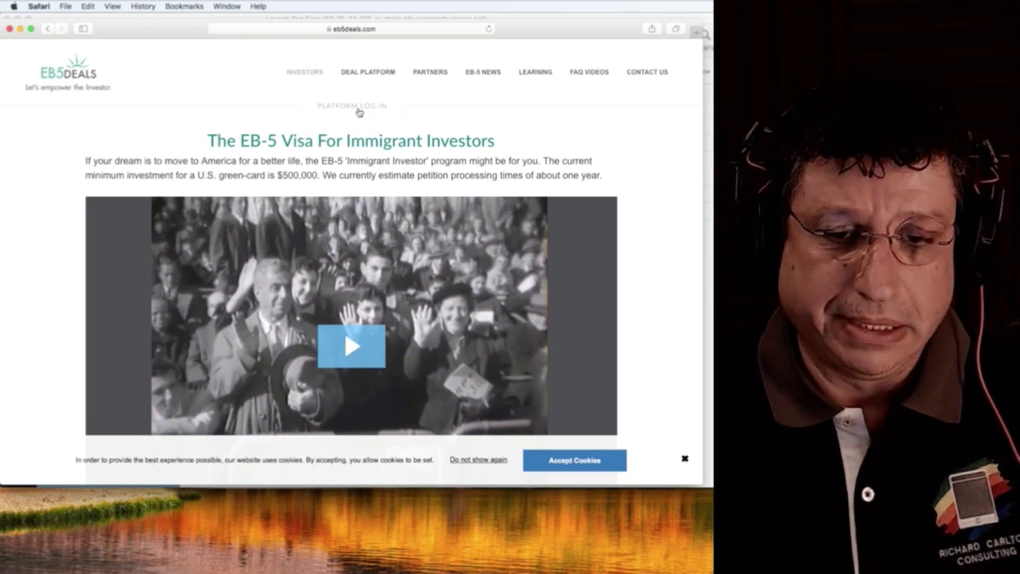
left_click(358, 113)
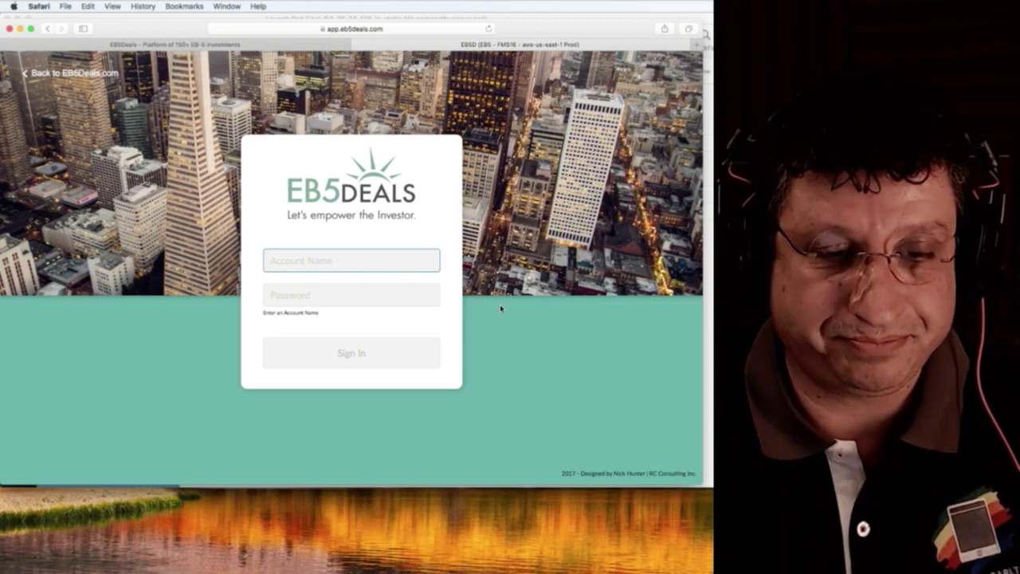
type("nhm")
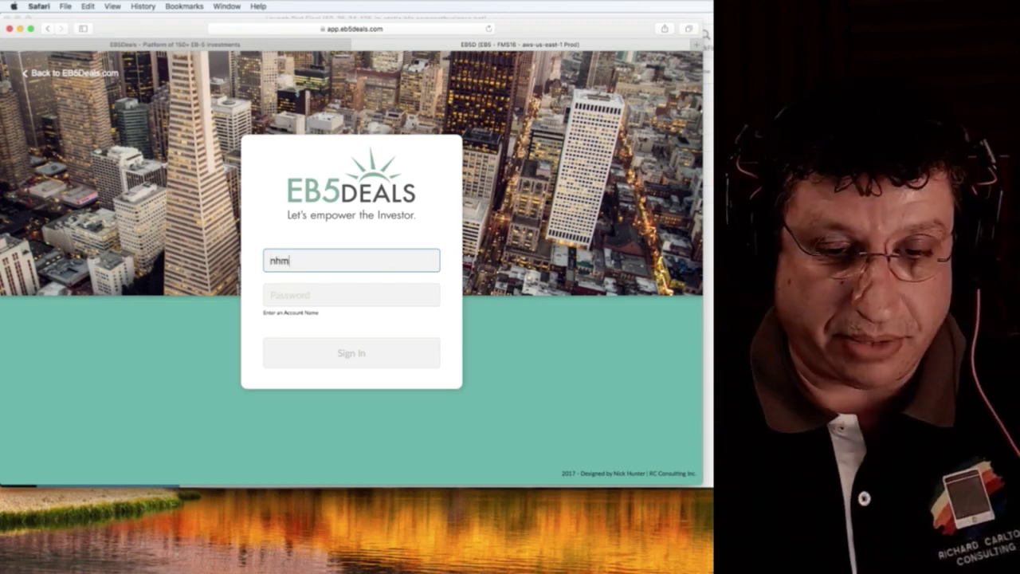
key("Tab")
type("•••••••••••")
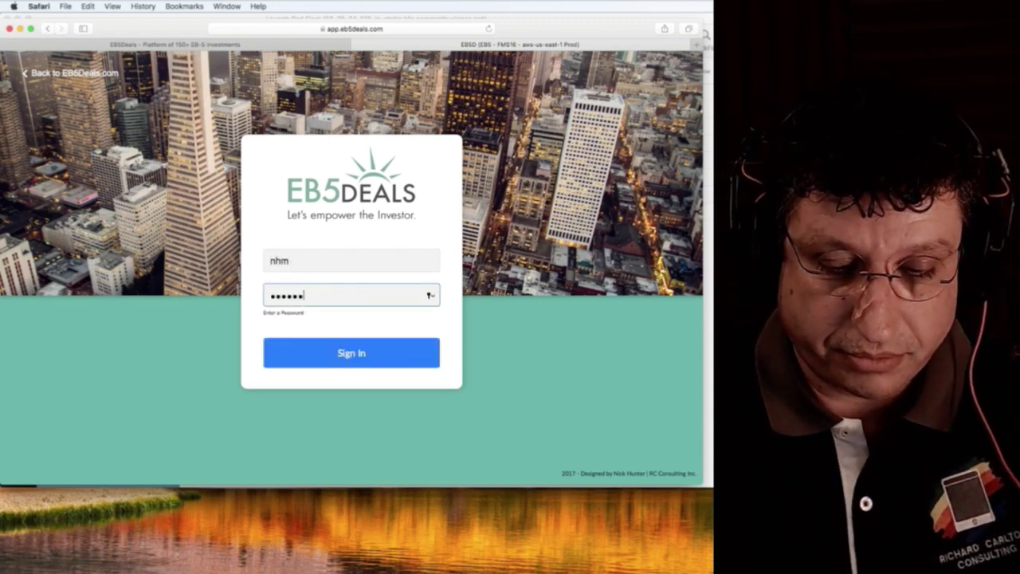
left_click(336, 354)
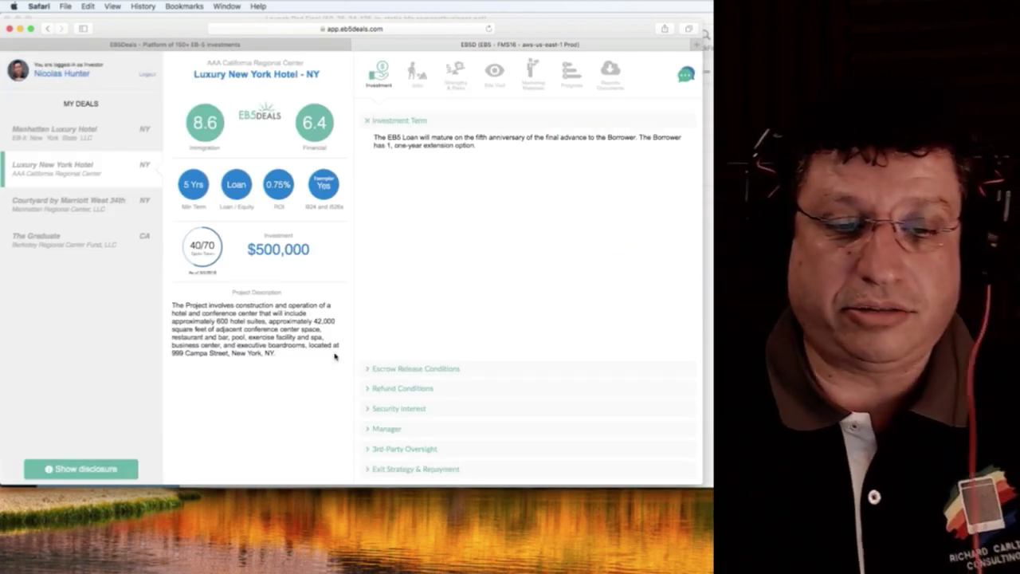
Compare the Manhattan Luxury Hotel, Luxury New York Hotel and Courtyard by Marriott West 34th deals.
left_click(87, 138)
left_click(84, 169)
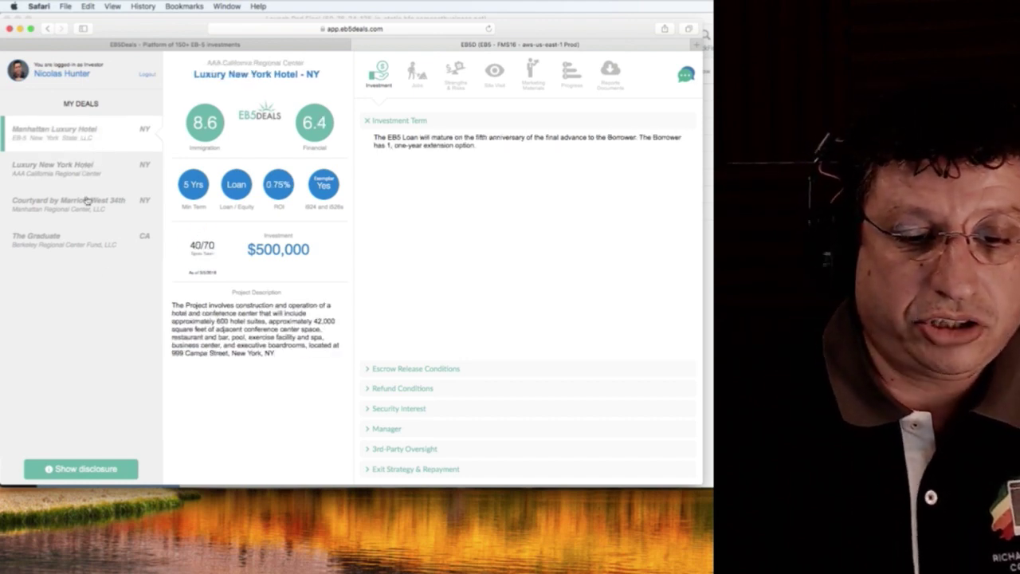
left_click(82, 219)
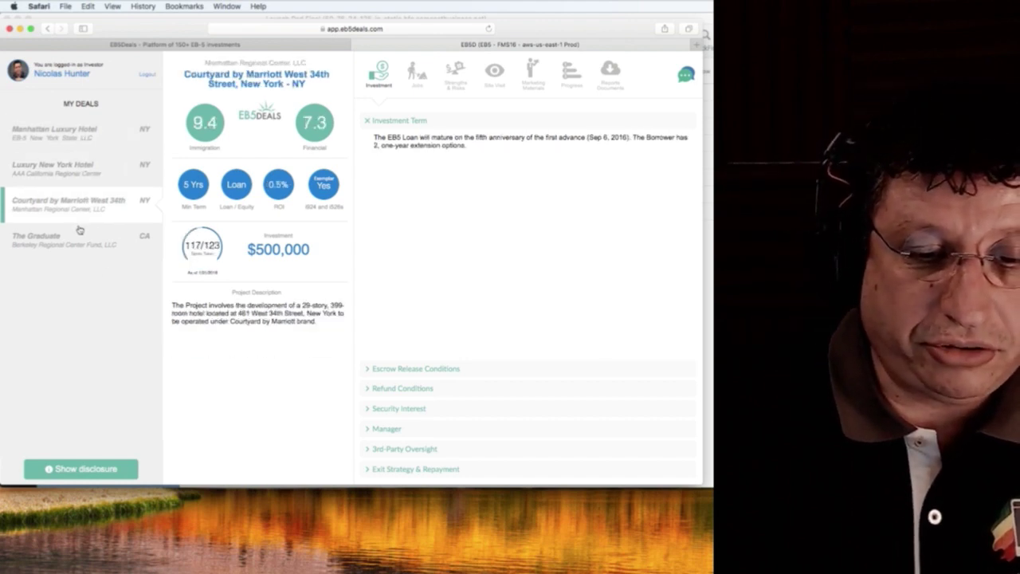
left_click(102, 167)
left_click(100, 129)
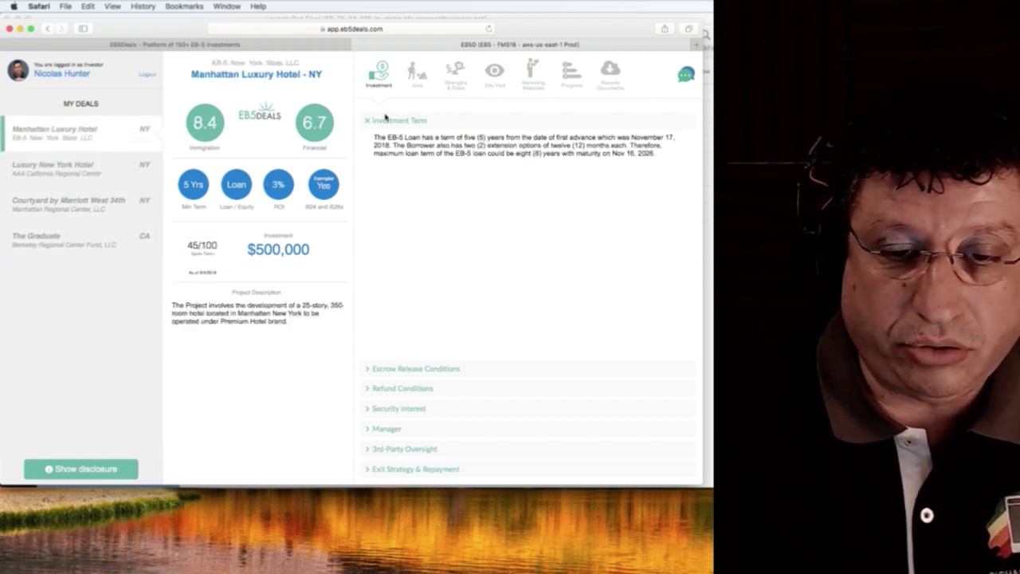
Show Jobs and expand Capital Stack, Bridge Financing, Government Support & Tax Credits, and Job Creation.
left_click(412, 72)
left_click(400, 390)
left_click(404, 406)
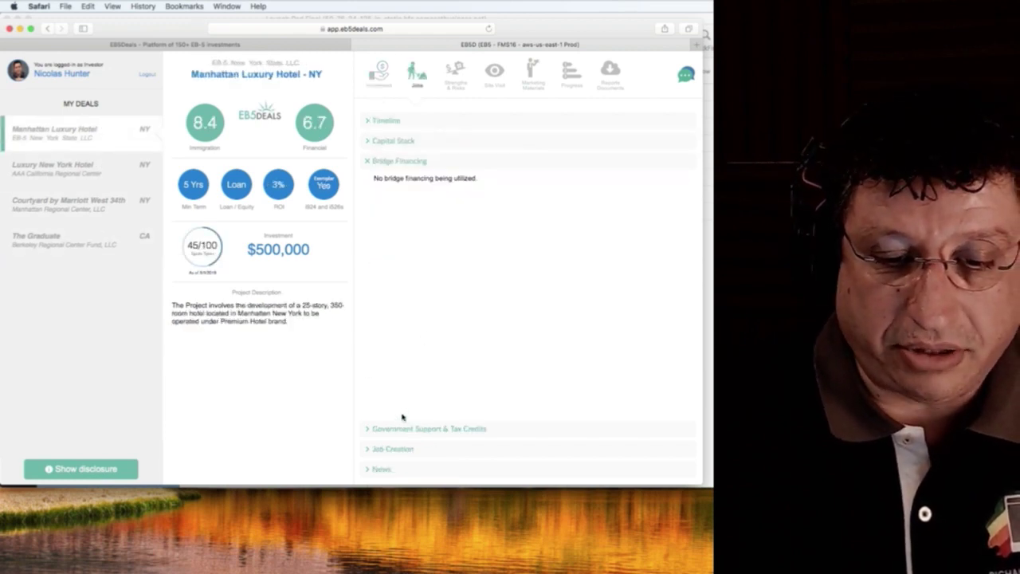
left_click(403, 429)
left_click(403, 451)
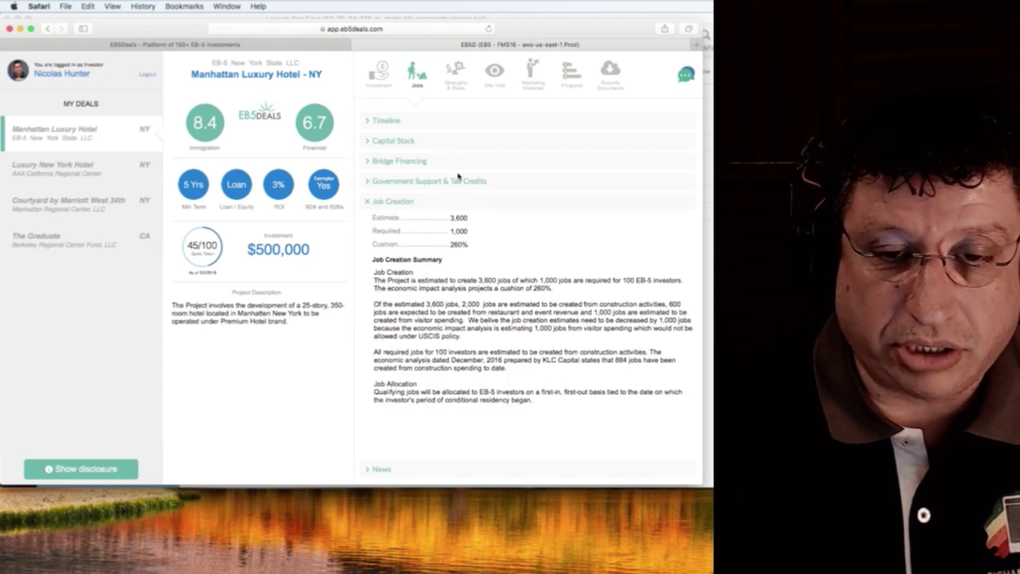
Read the deal's strengths, then its Low Developer Equity, Construction and Market risks.
left_click(454, 76)
left_click(426, 152)
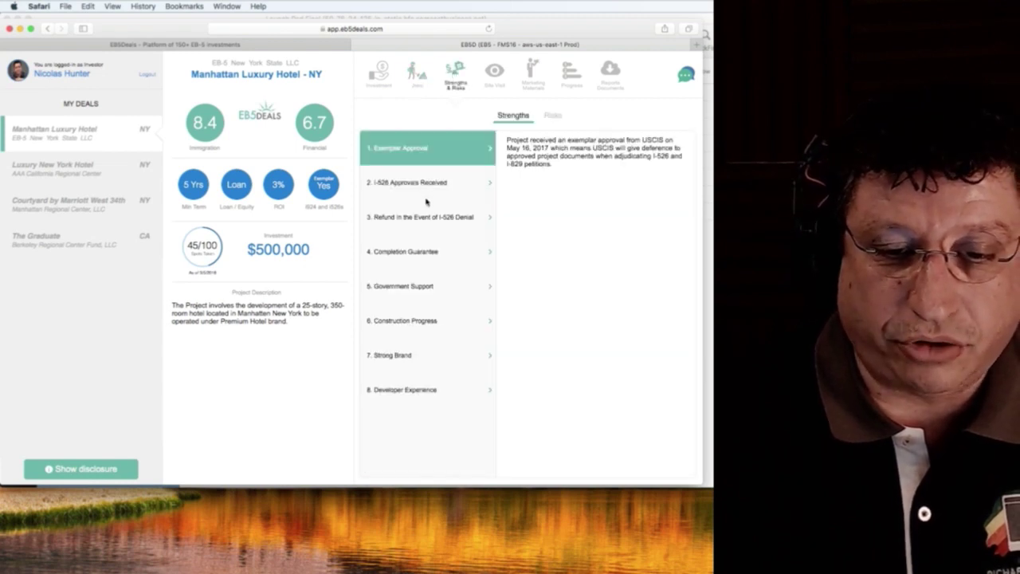
left_click(426, 183)
left_click(426, 217)
left_click(425, 285)
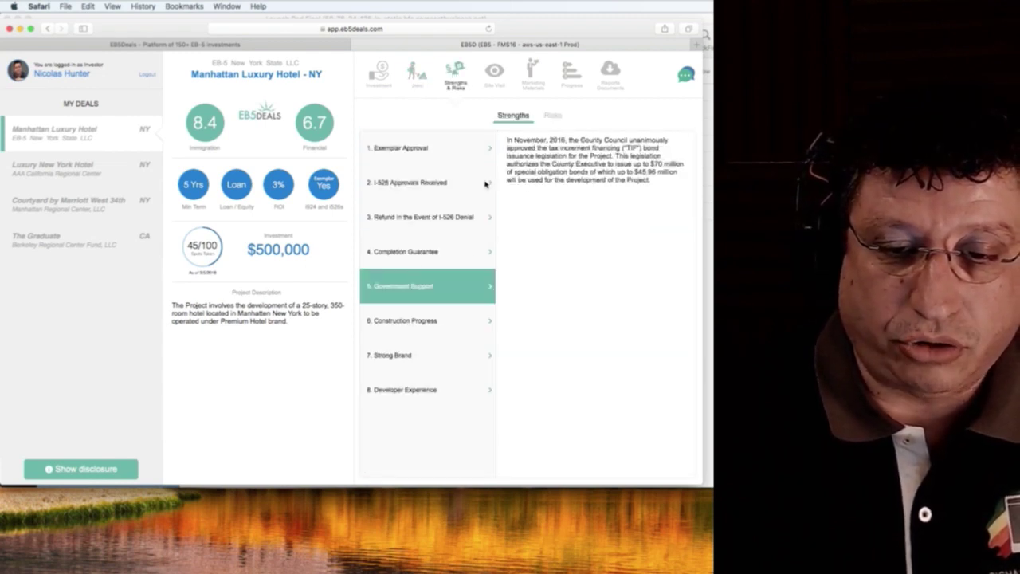
left_click(552, 114)
left_click(438, 182)
left_click(426, 216)
left_click(426, 251)
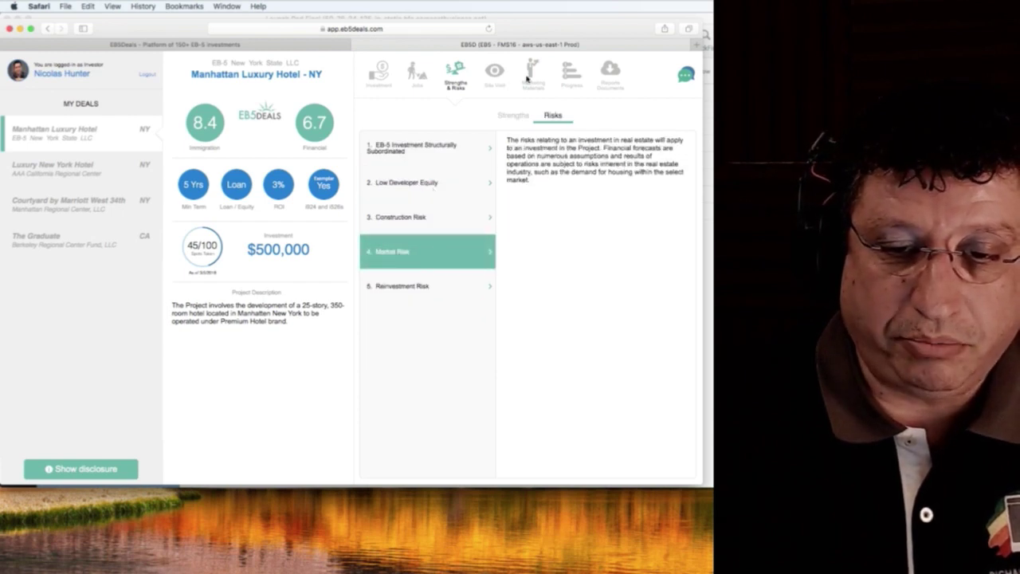
View the Marketing, Progress and Reports sections, then log out of the investor portal.
left_click(528, 74)
left_click(686, 334)
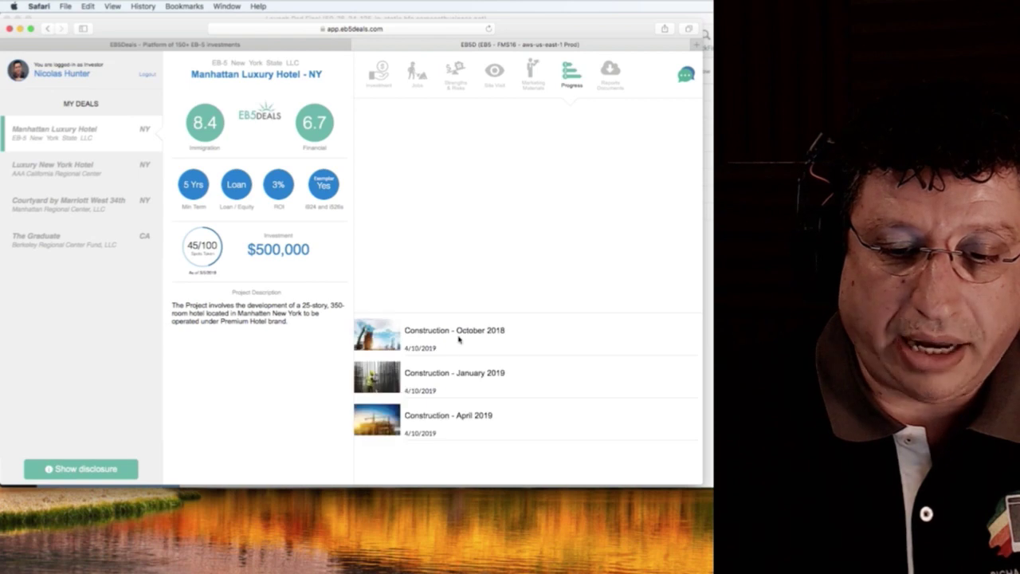
left_click(609, 80)
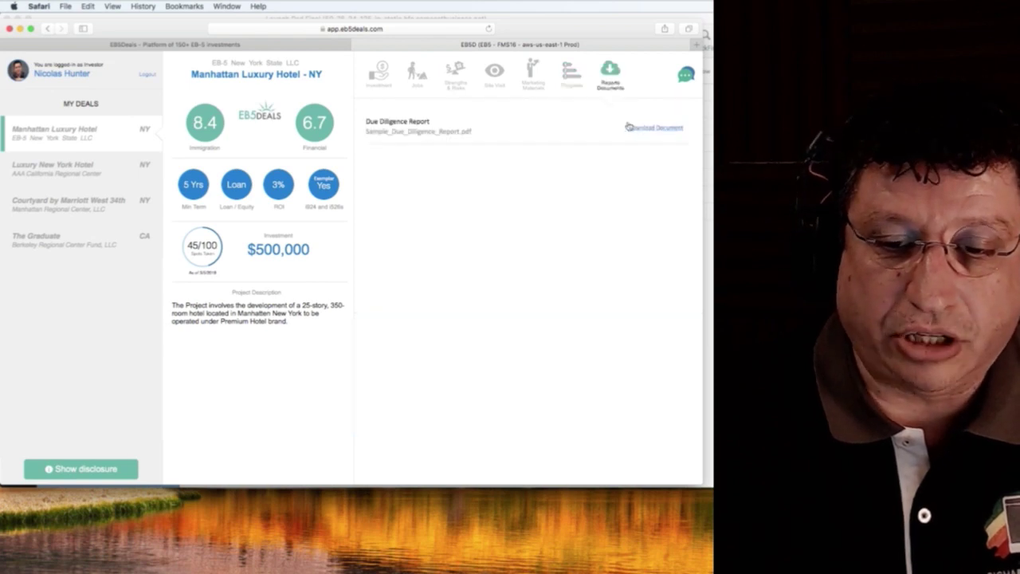
mouse_move(317, 125)
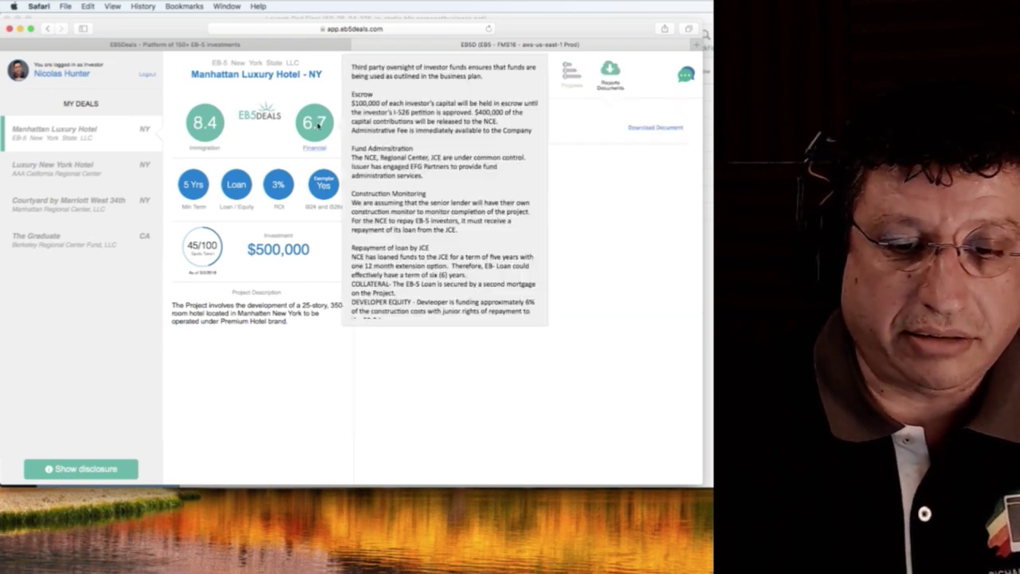
left_click(144, 75)
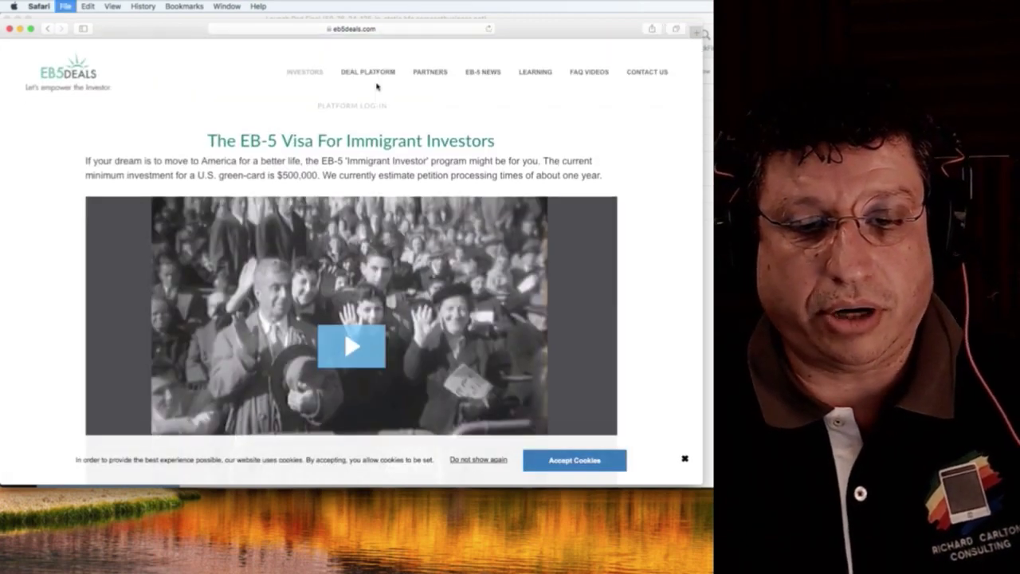
Sign in through Deal Platform > Platform Log-In with the agent's account name and password.
left_click(368, 73)
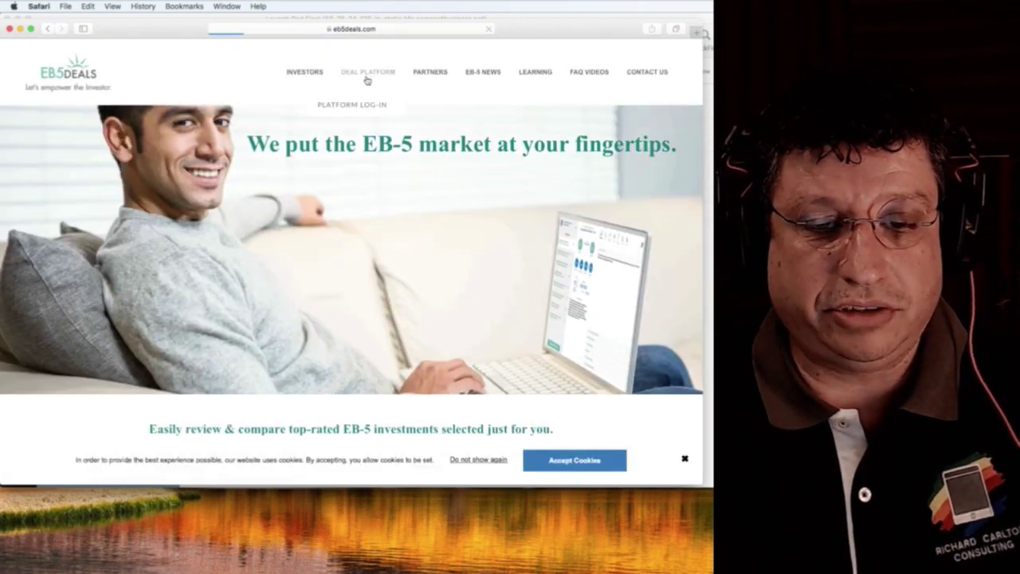
left_click(368, 103)
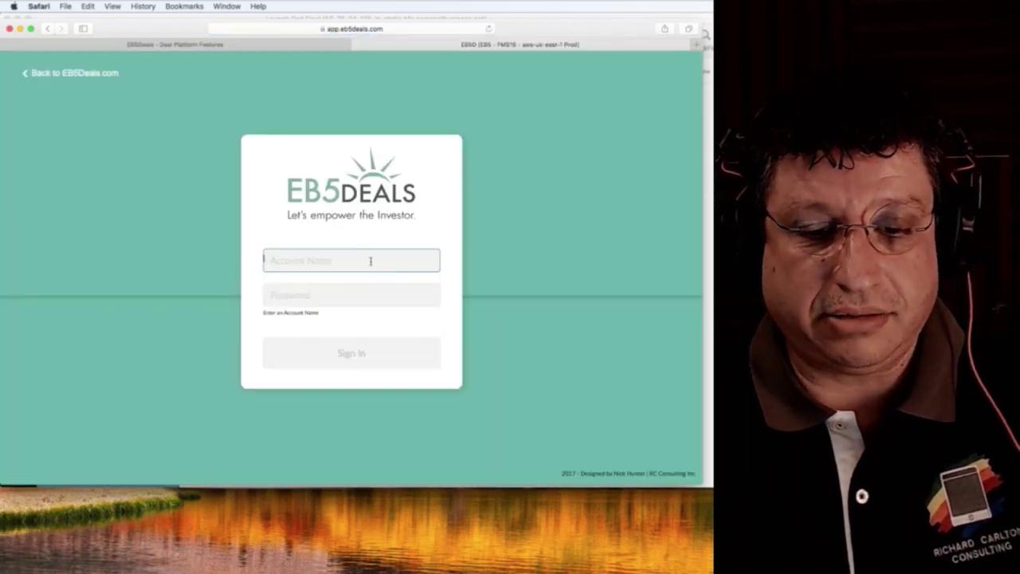
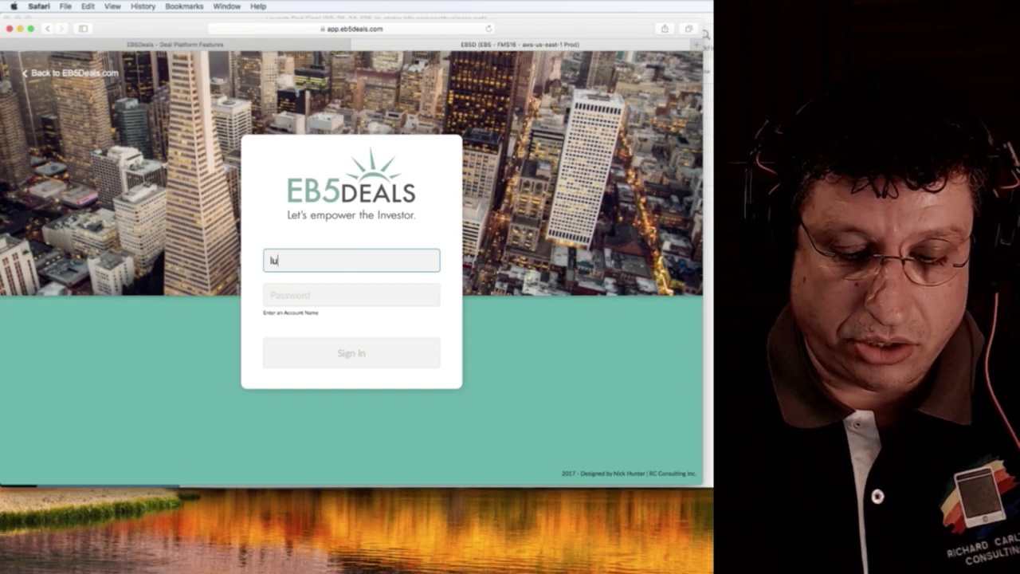
key("Tab")
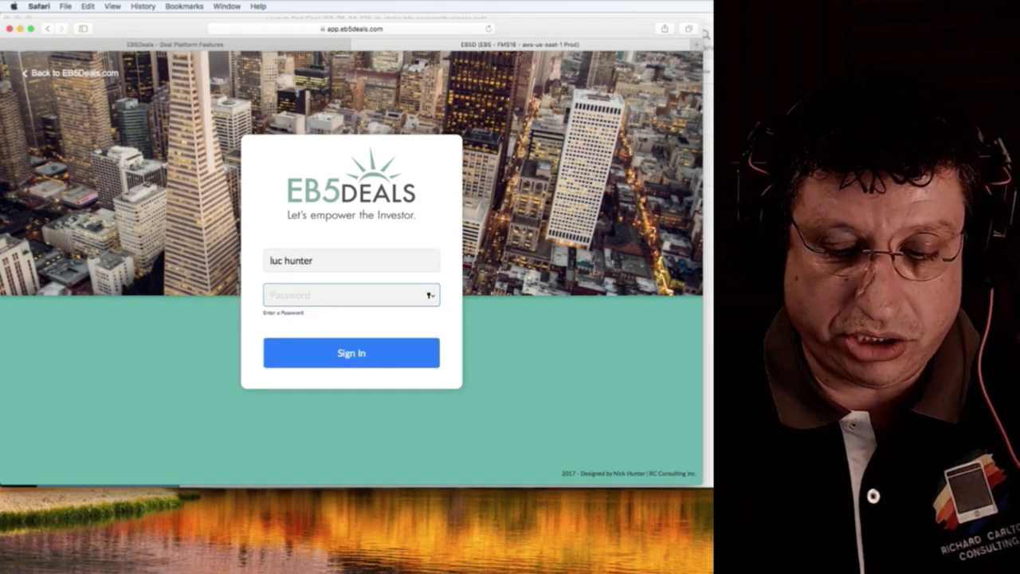
type("•••••••••••")
left_click(347, 264)
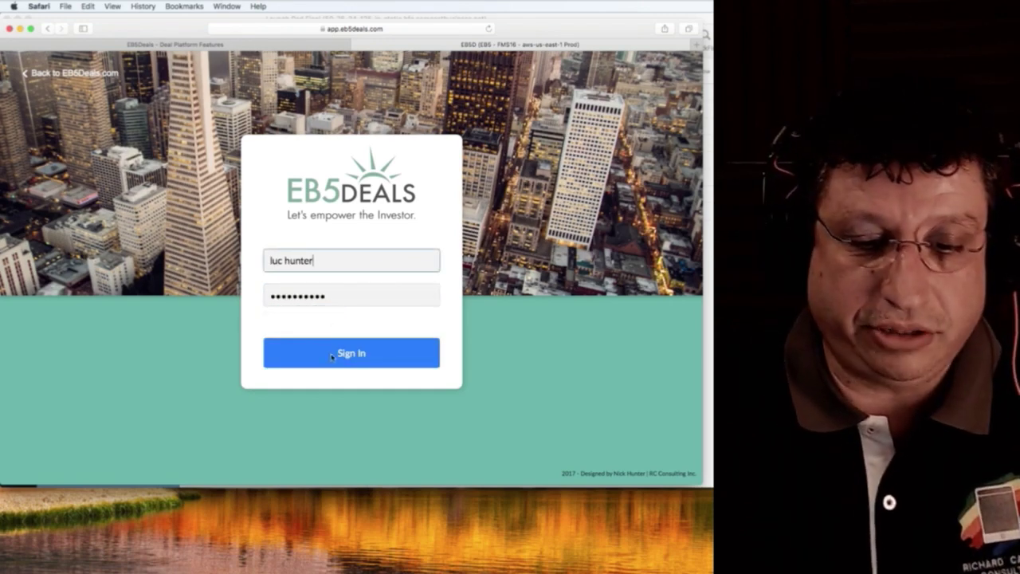
left_click(332, 356)
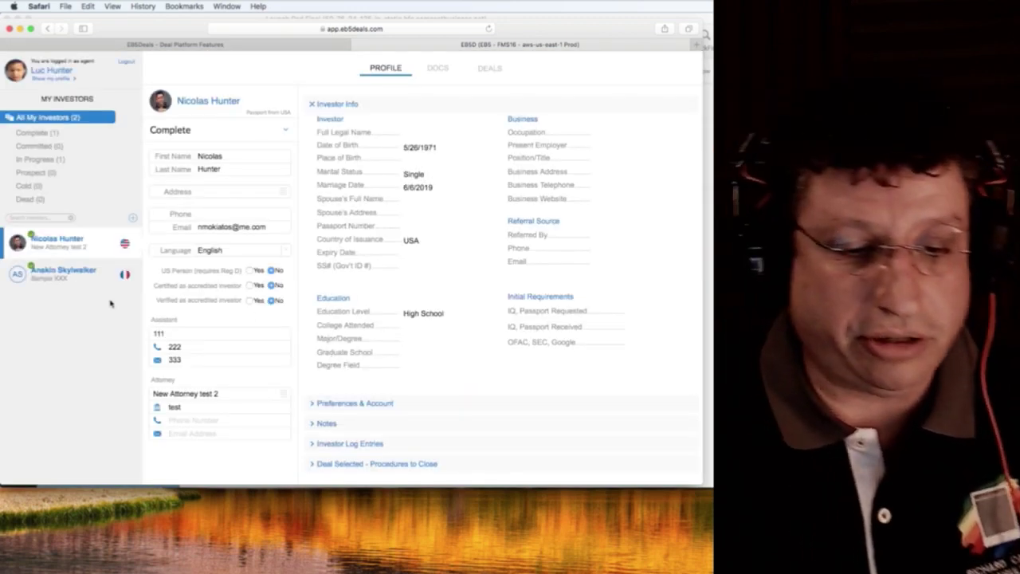
Compare the In Progress and Complete investor profiles, expanding Preferences & Account details.
left_click(62, 271)
left_click(57, 239)
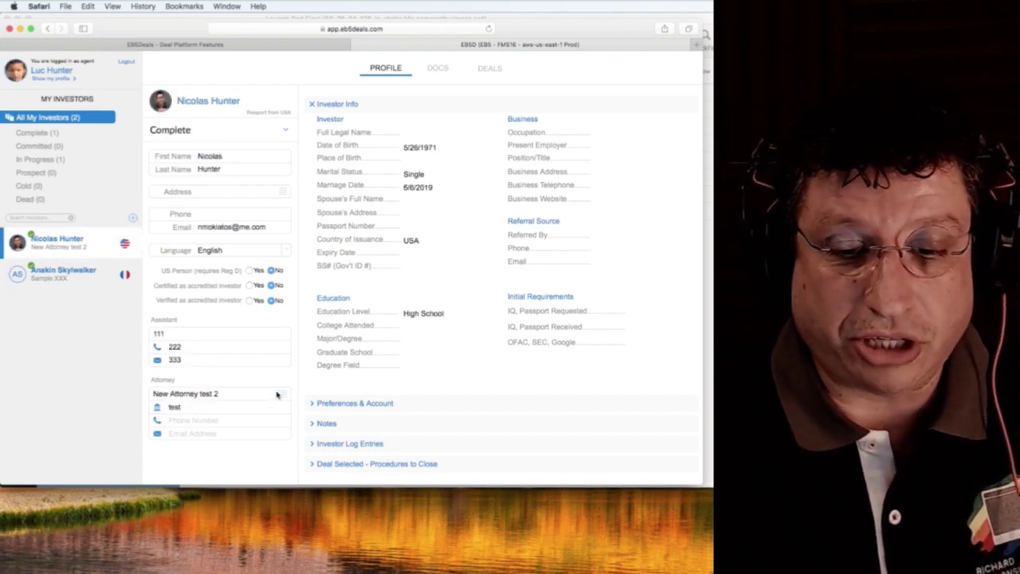
left_click(422, 405)
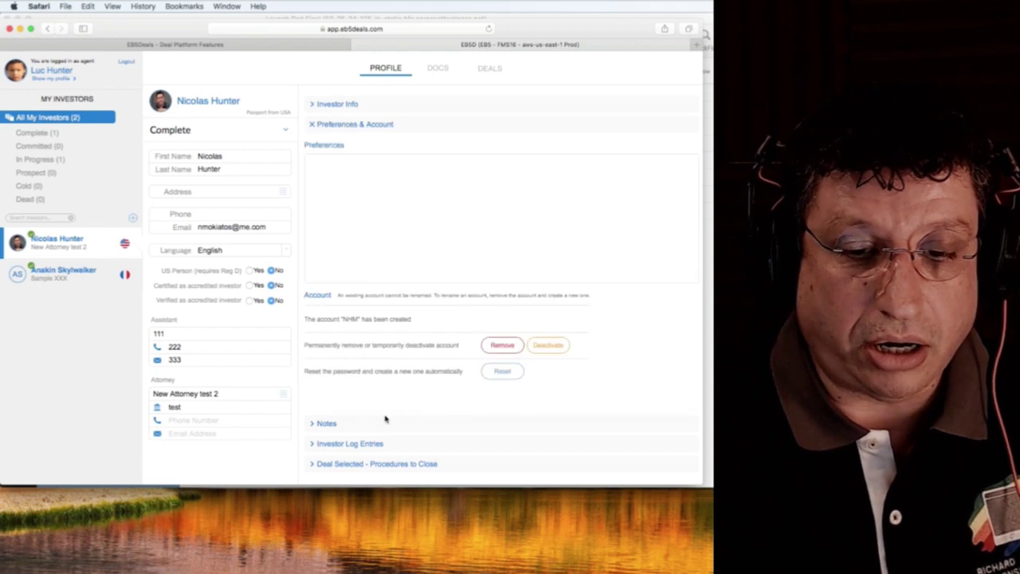
left_click(400, 177)
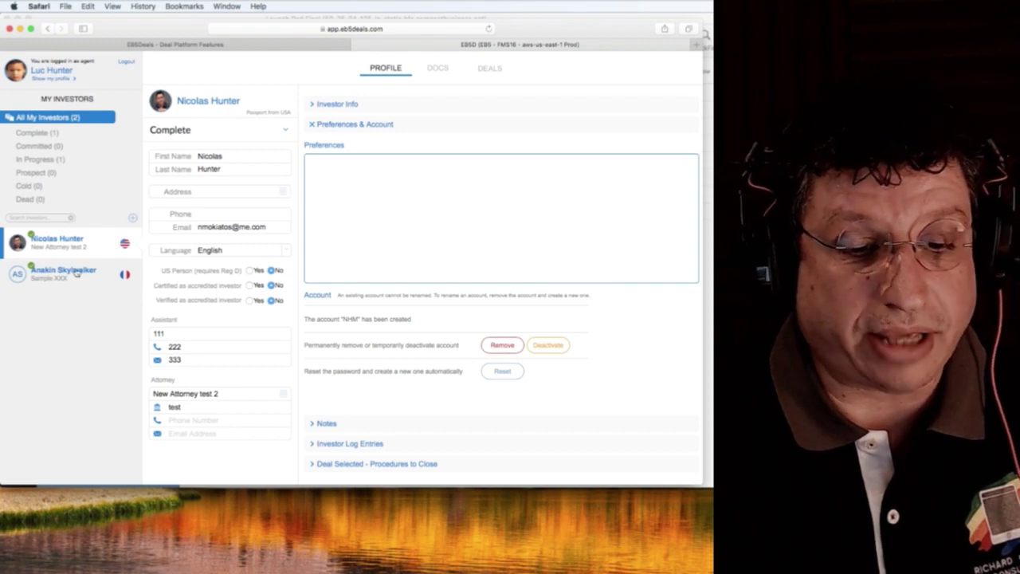
Remove the In Progress investor's login account and confirm the permanent removal.
left_click(75, 273)
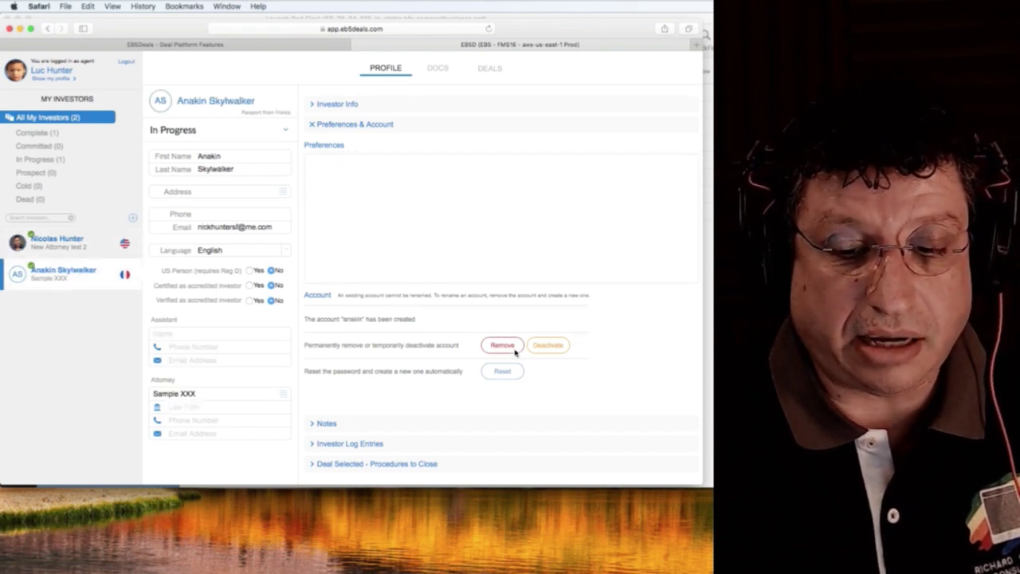
left_click(513, 347)
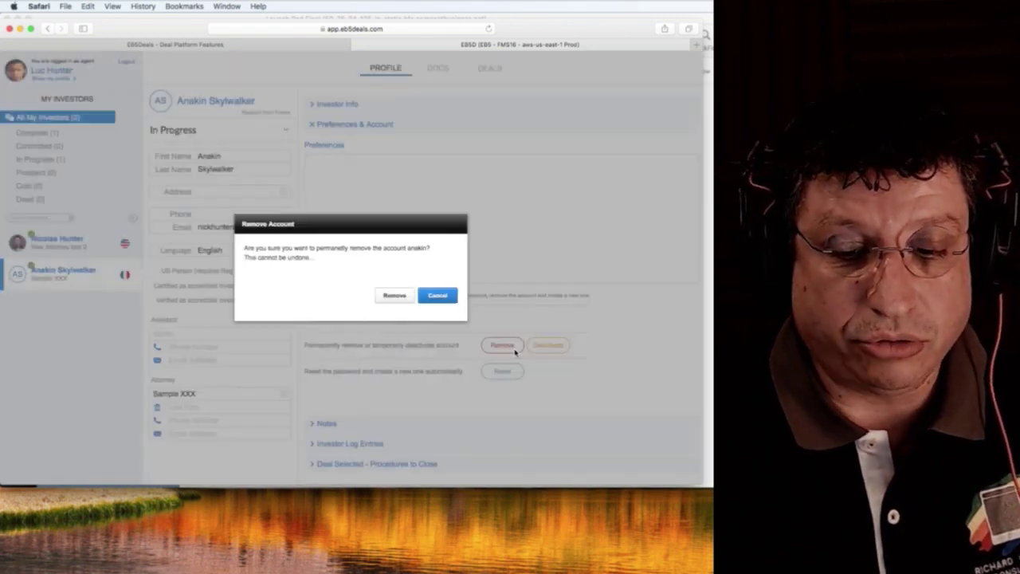
left_click(394, 296)
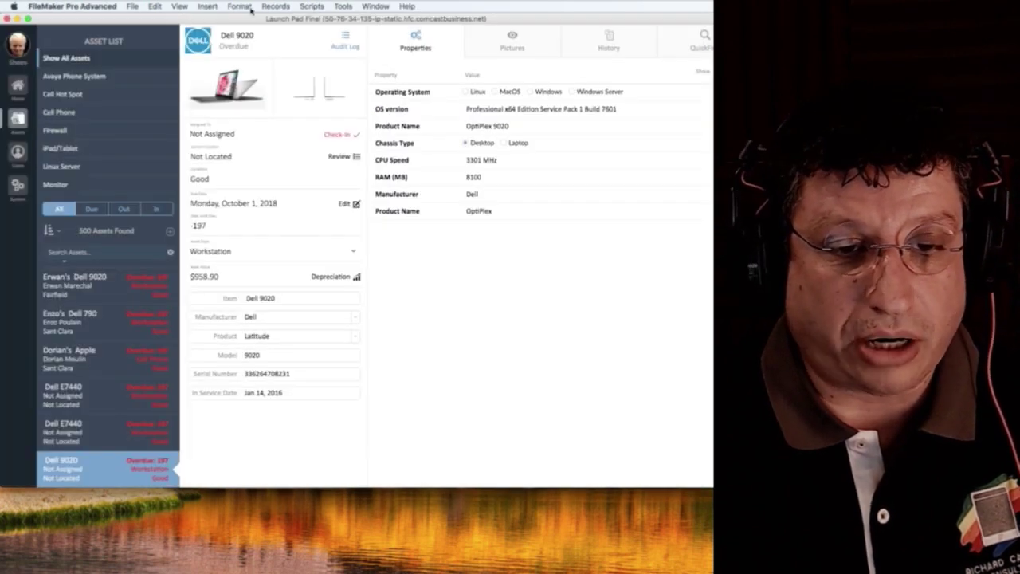
Look at the file's value lists via File > Manage > Value Lists, then close them.
left_click(132, 6)
mouse_move(145, 93)
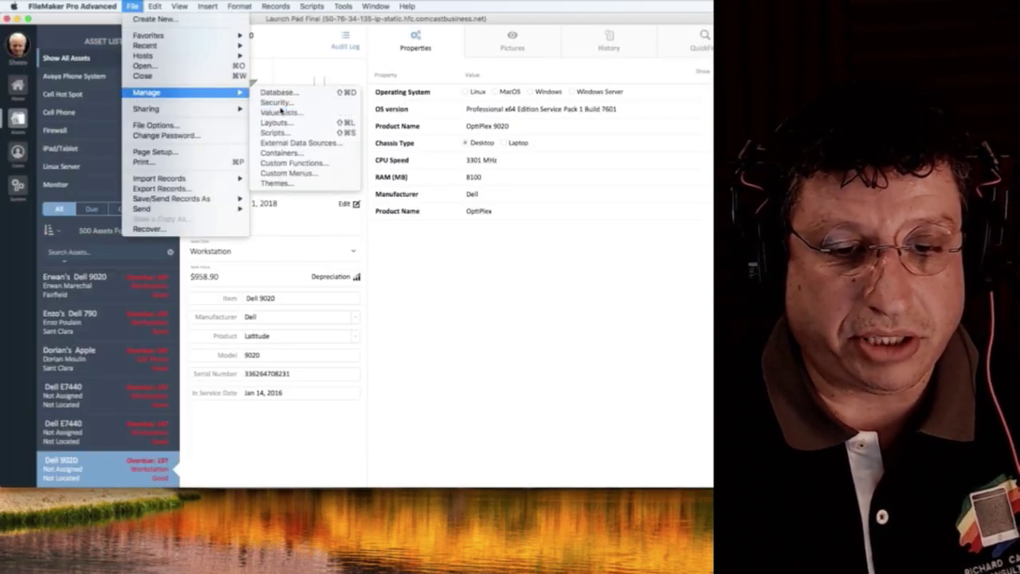
left_click(280, 112)
key("Escape")
Open File > Manage > Security to review the file's accounts.
left_click(133, 6)
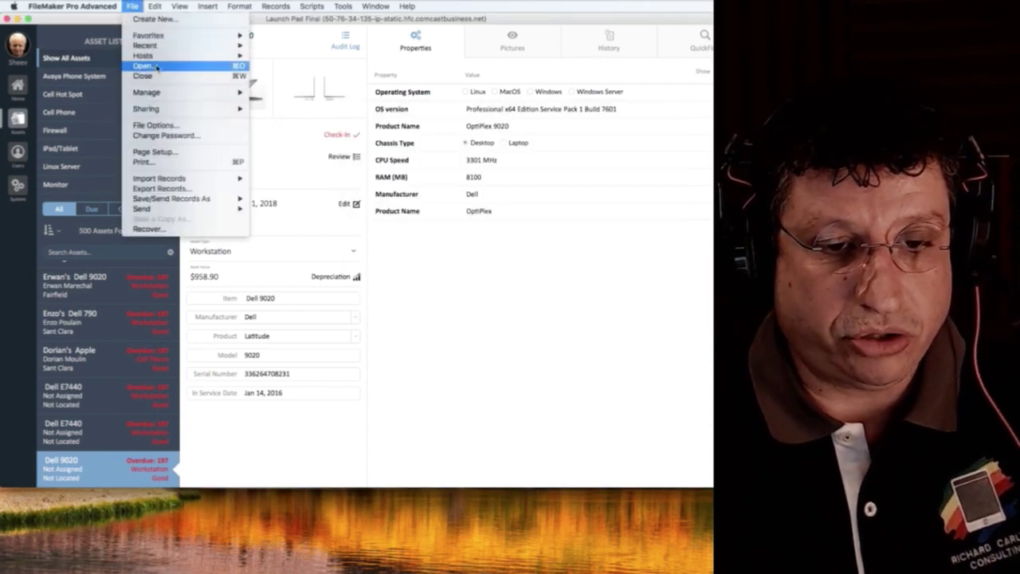
mouse_move(232, 92)
left_click(271, 101)
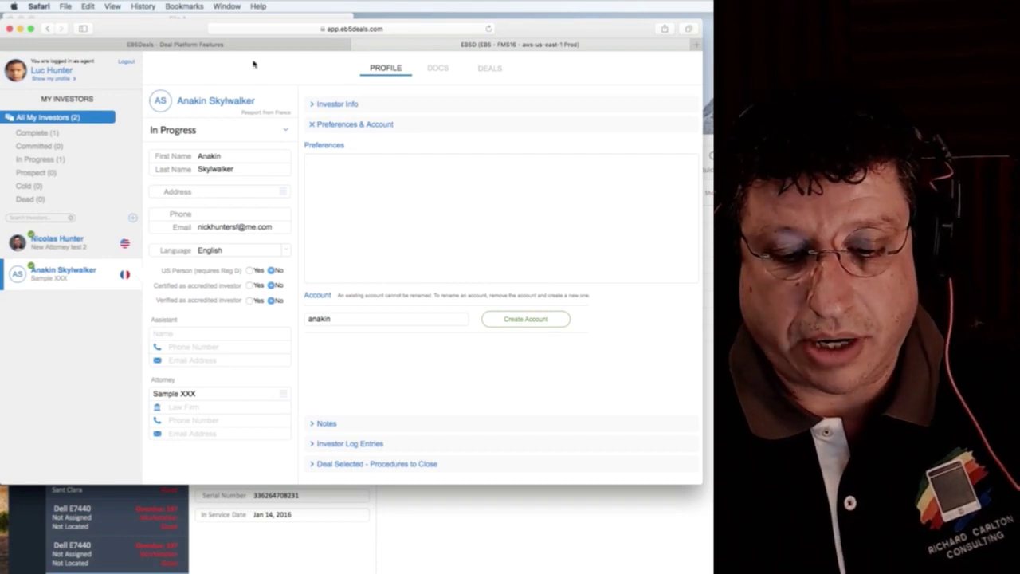
Hide Safari to reveal FileMaker and nudge its window slightly up and right.
key("super+Tab")
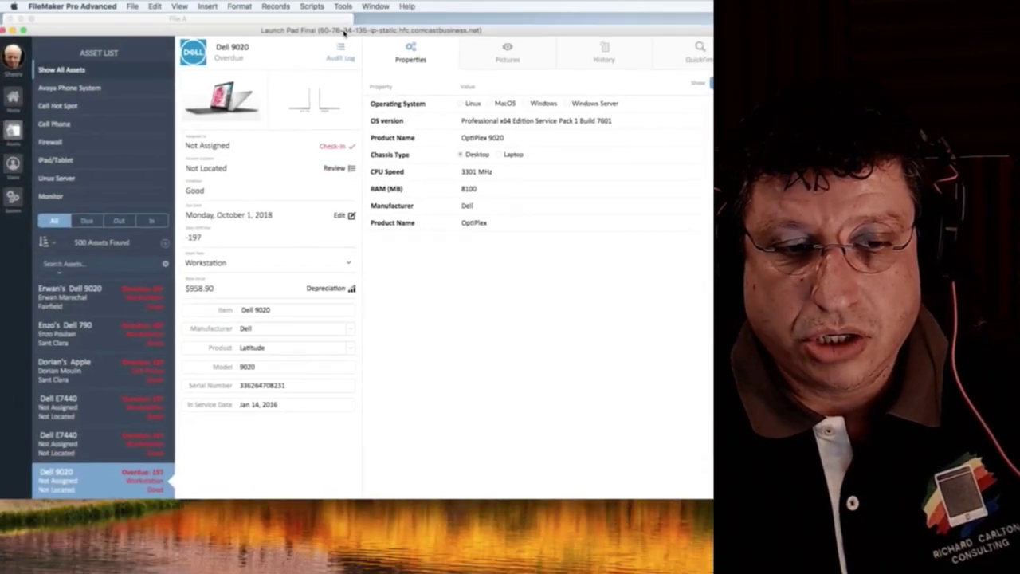
left_click_drag(344, 32, 349, 20)
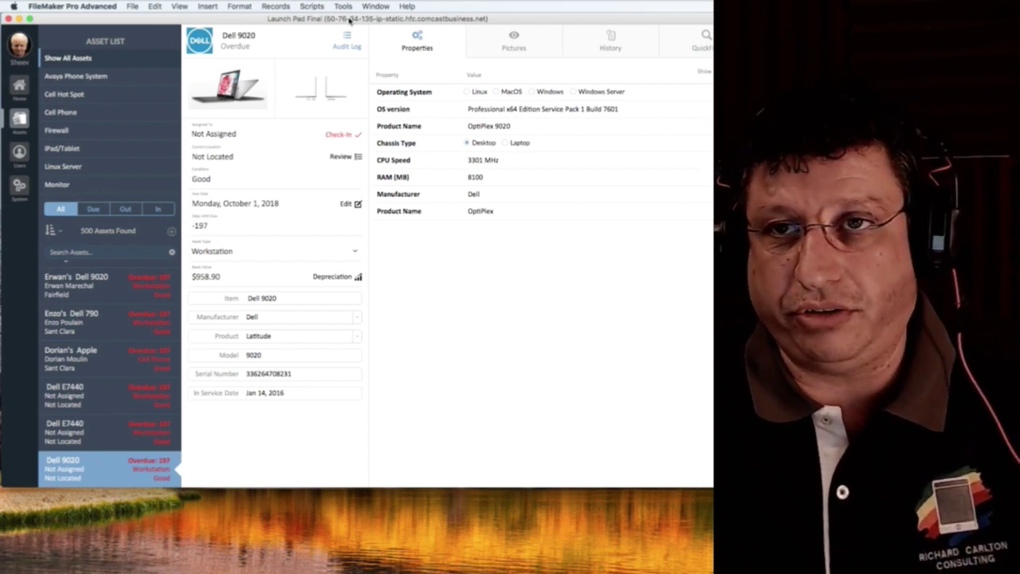
Open the hosted Modus file from the Amazon server via File > Hosts.
left_click(132, 5)
mouse_move(145, 45)
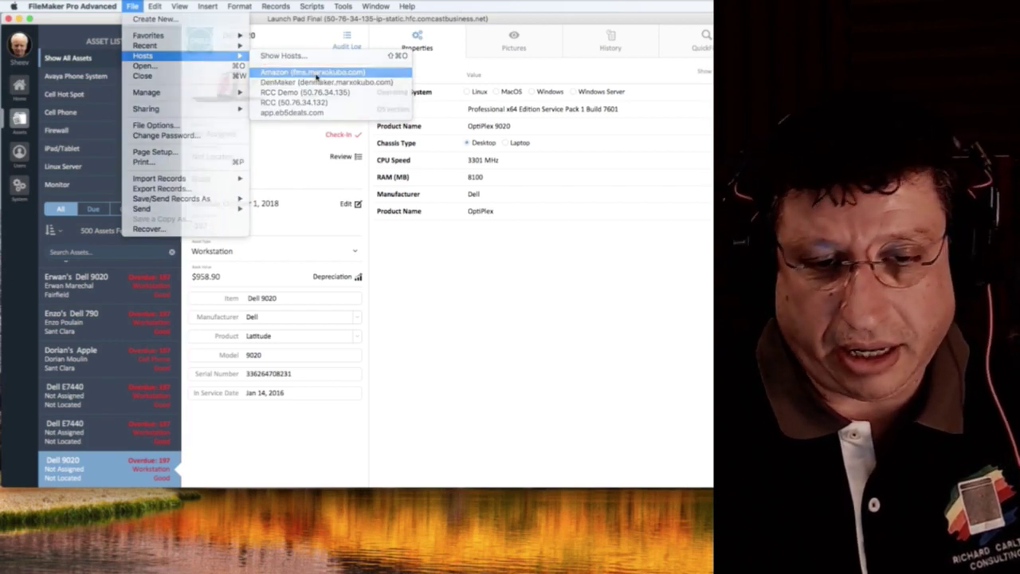
left_click(317, 74)
double_click(466, 227)
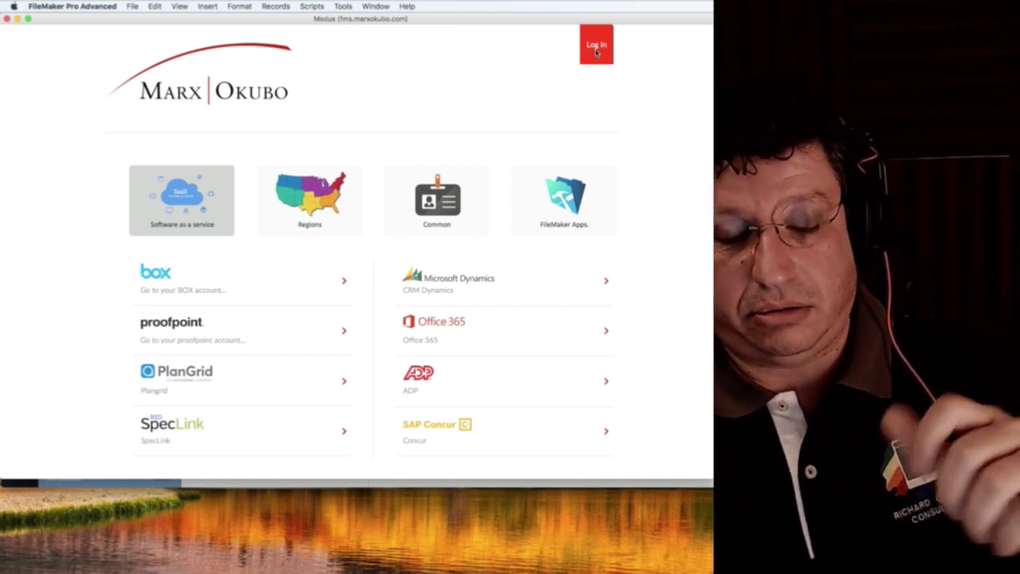
Enter the account name and password in the Modus sign-in dialog.
left_click(596, 49)
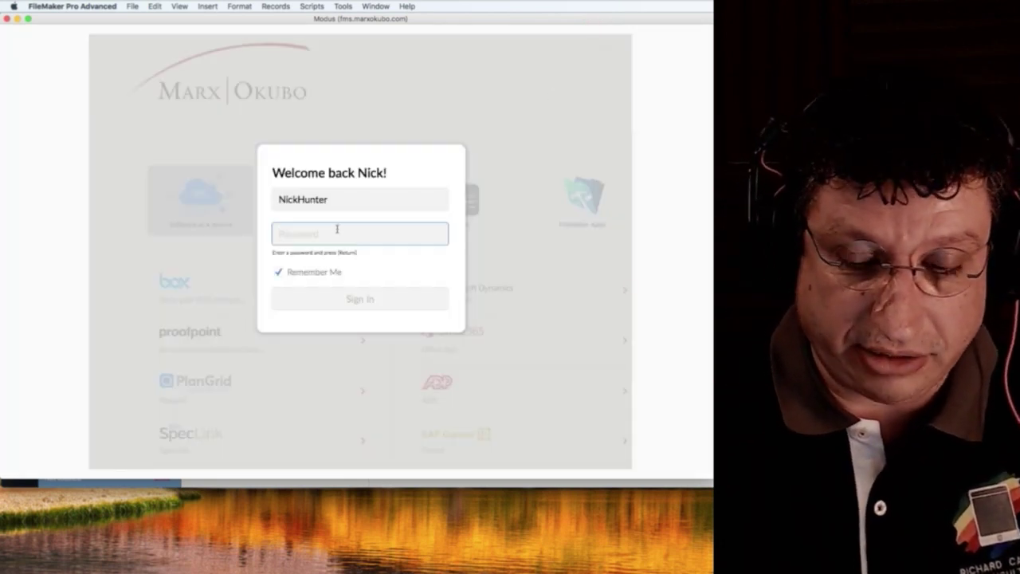
type("****")
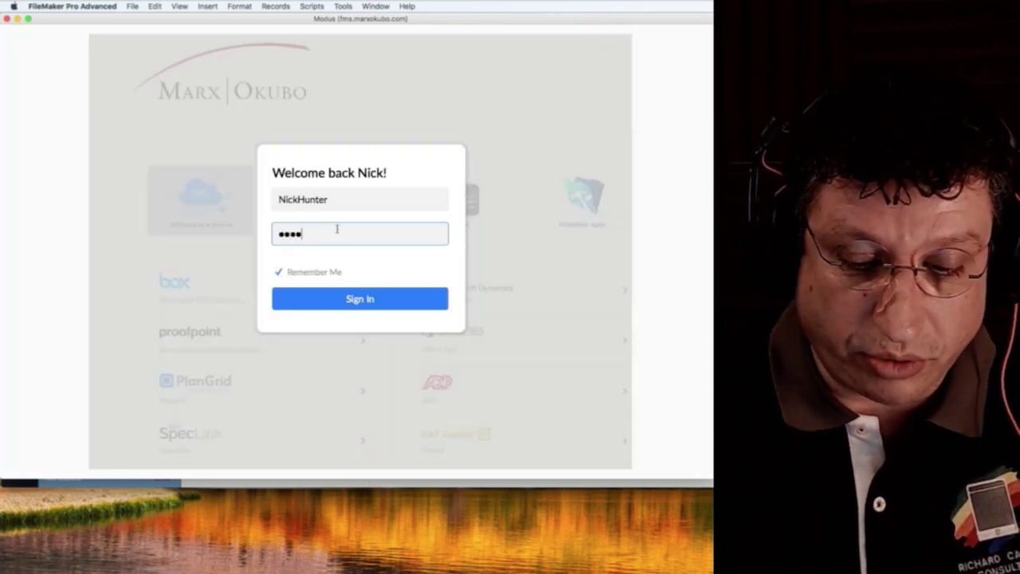
type("**")
key("BackSpace")
key("BackSpace")
key("BackSpace")
key("BackSpace")
key("BackSpace")
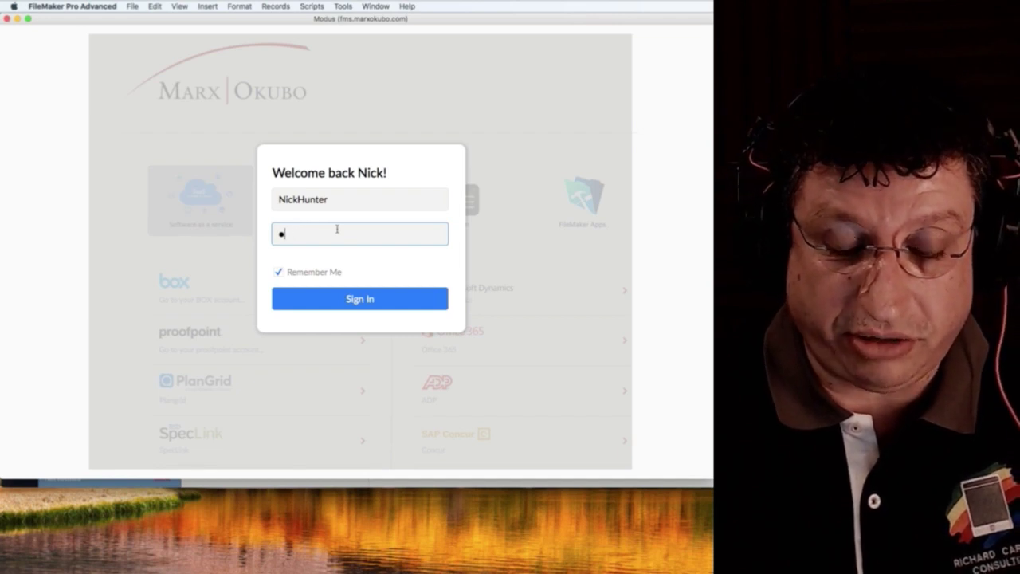
type("***********")
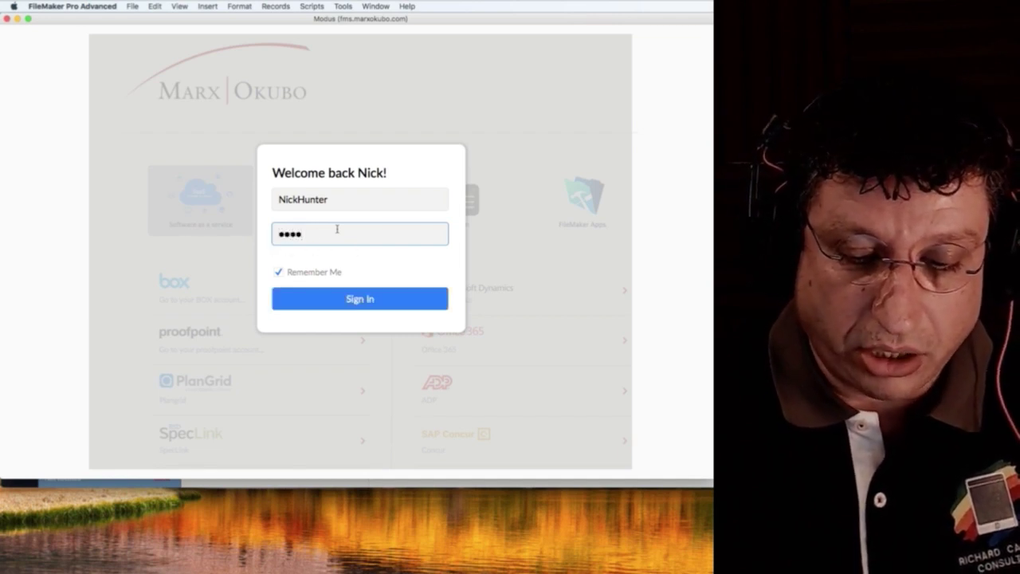
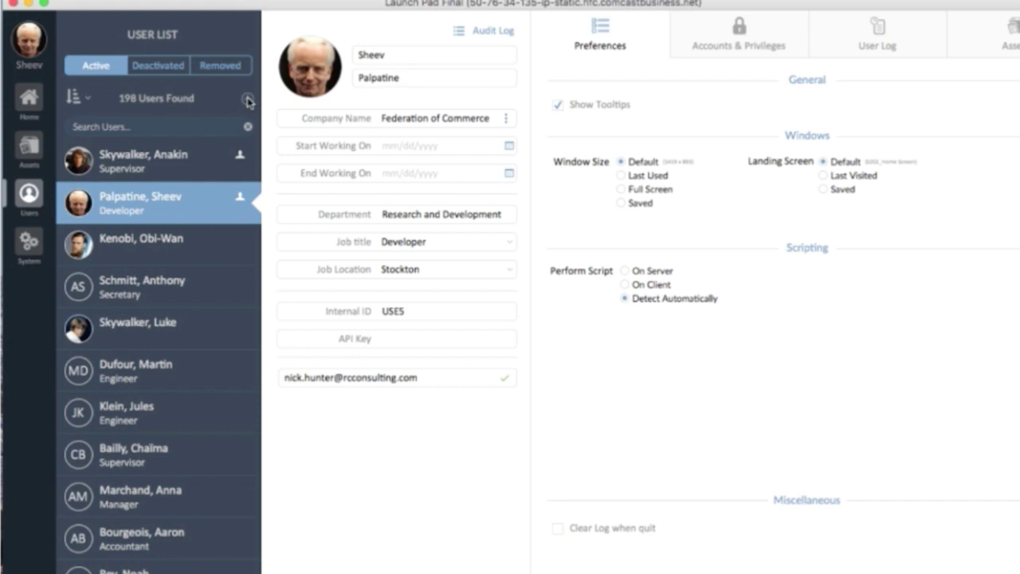
Add a new user record in the Launch Pad User List.
left_click(247, 101)
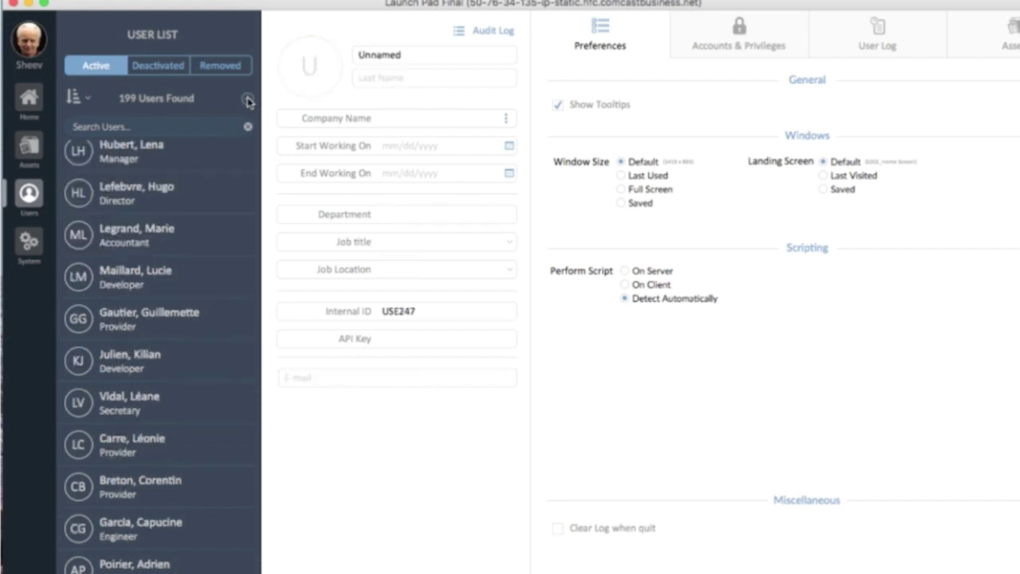
Replace the Unnamed placeholder with the new user's first and last name.
left_click(403, 120)
left_click(446, 77)
left_click(436, 56)
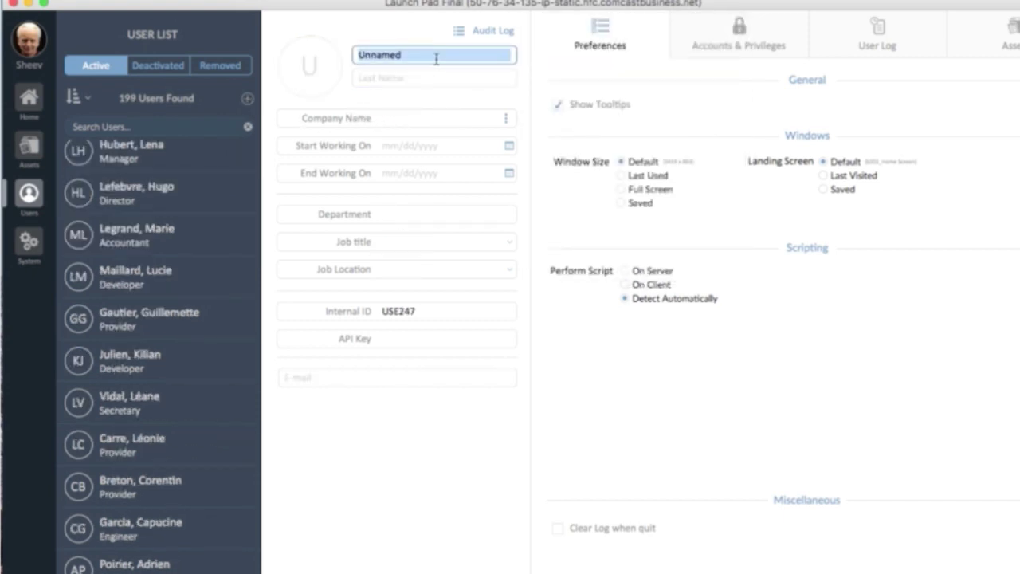
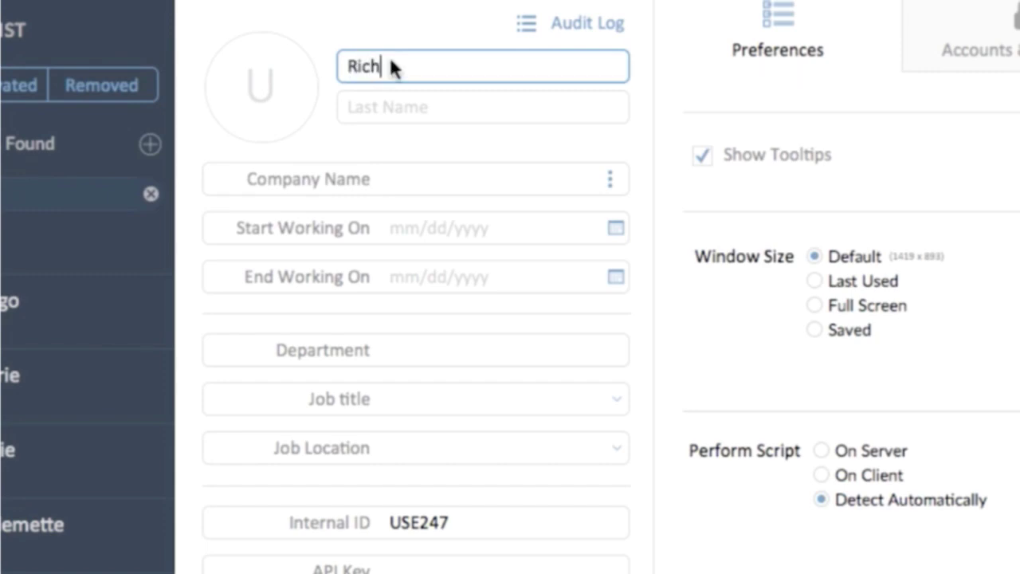
left_click(397, 108)
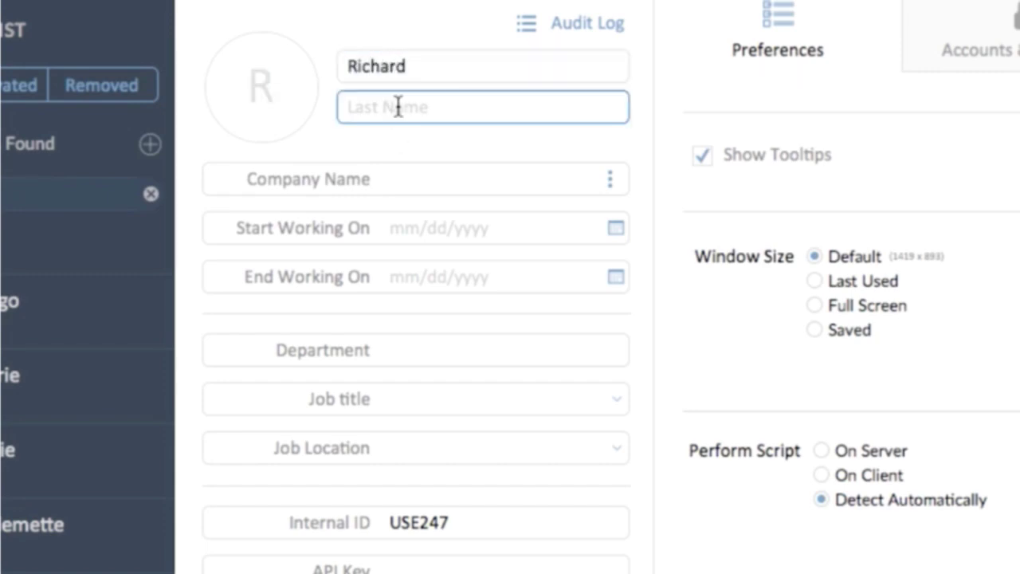
left_click(398, 139)
Create a login account for the new user under Accounts & Privileges.
left_click(989, 44)
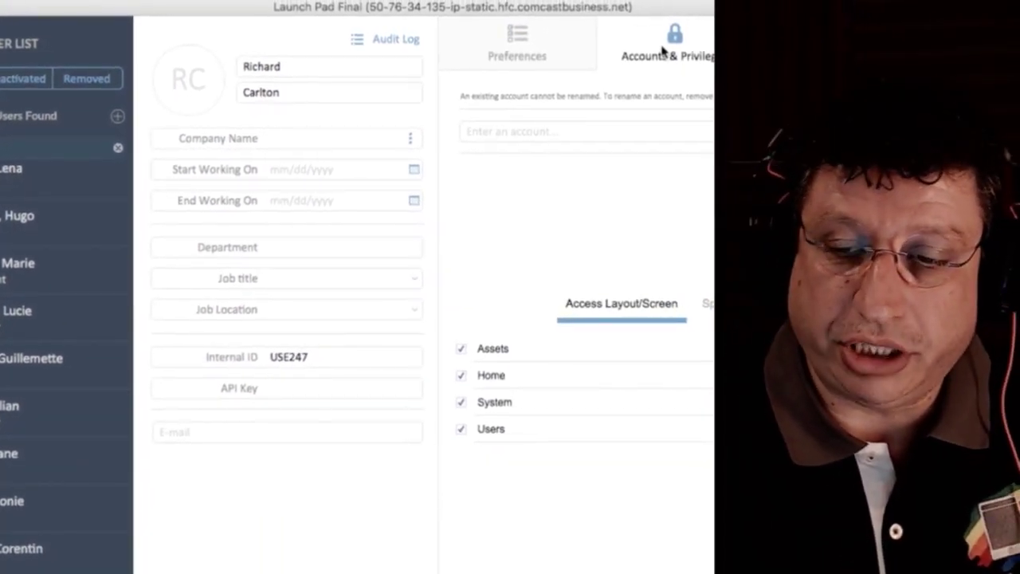
left_click(567, 134)
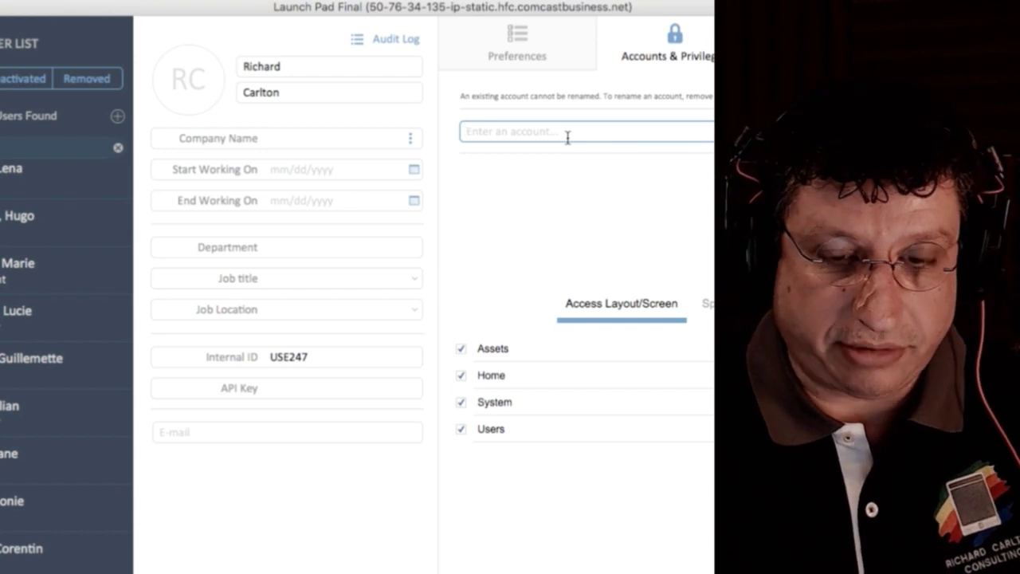
type("rcc")
left_click(668, 163)
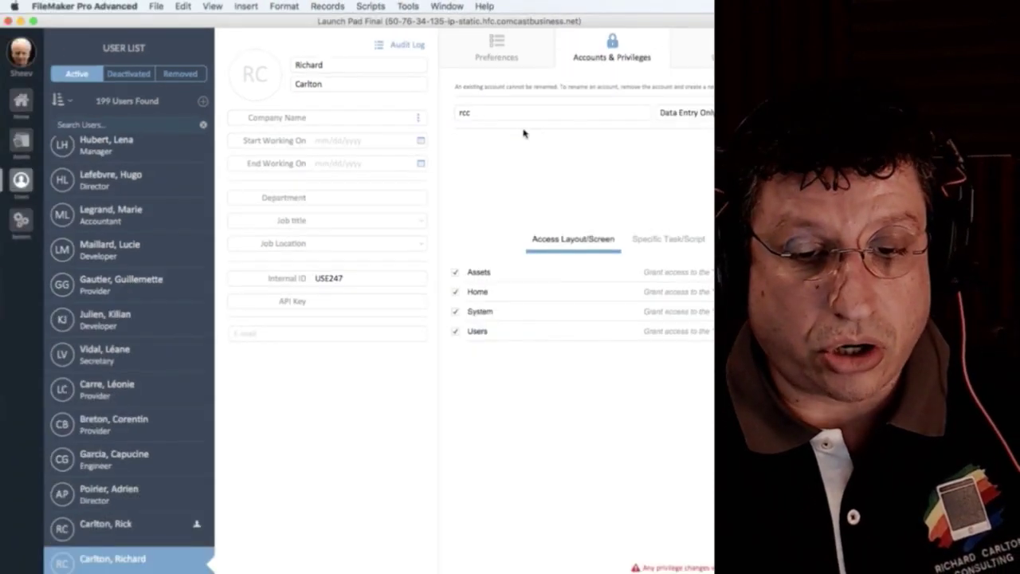
Inspect the newly created account in File > Manage > Security.
left_click(140, 5)
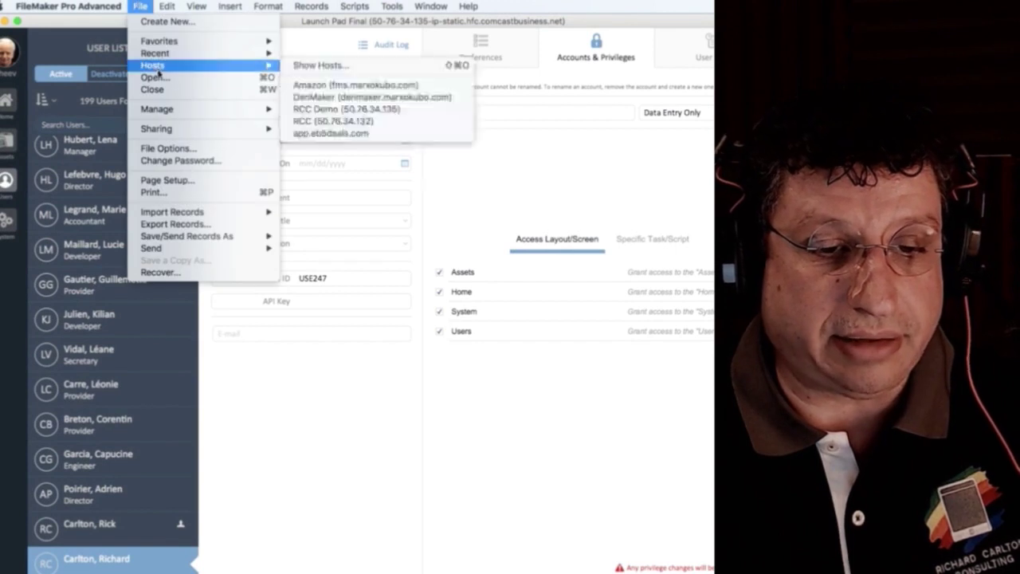
mouse_move(231, 109)
left_click(306, 122)
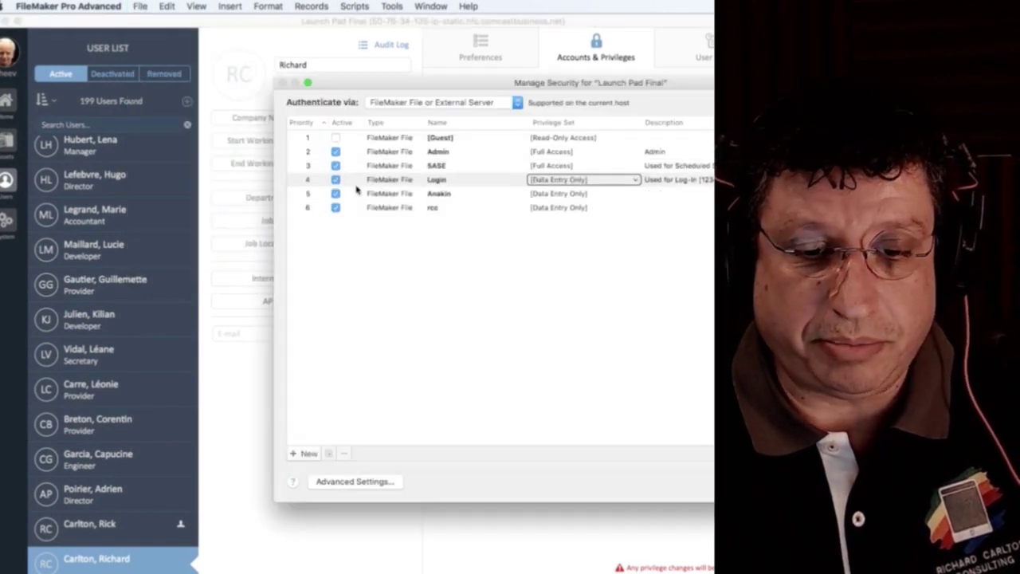
left_click(408, 208)
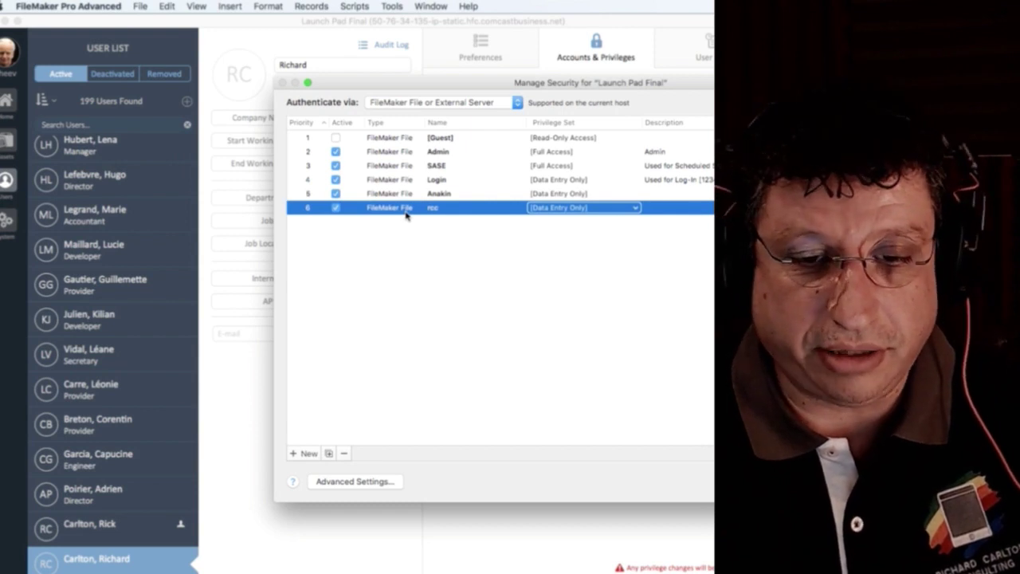
key("Return")
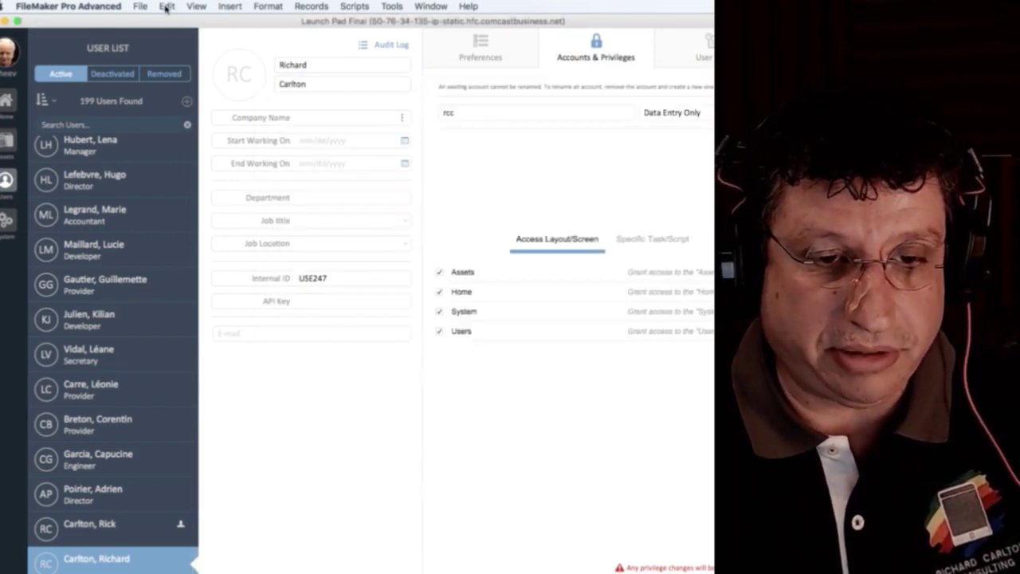
Delete the new user's account from the file's security settings and confirm.
left_click(140, 7)
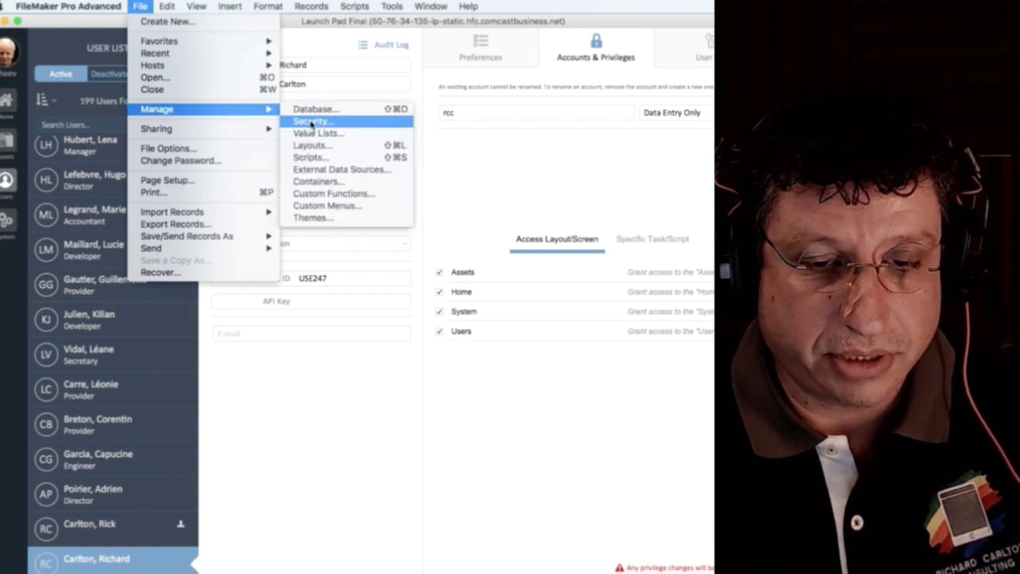
left_click(296, 125)
left_click(374, 208)
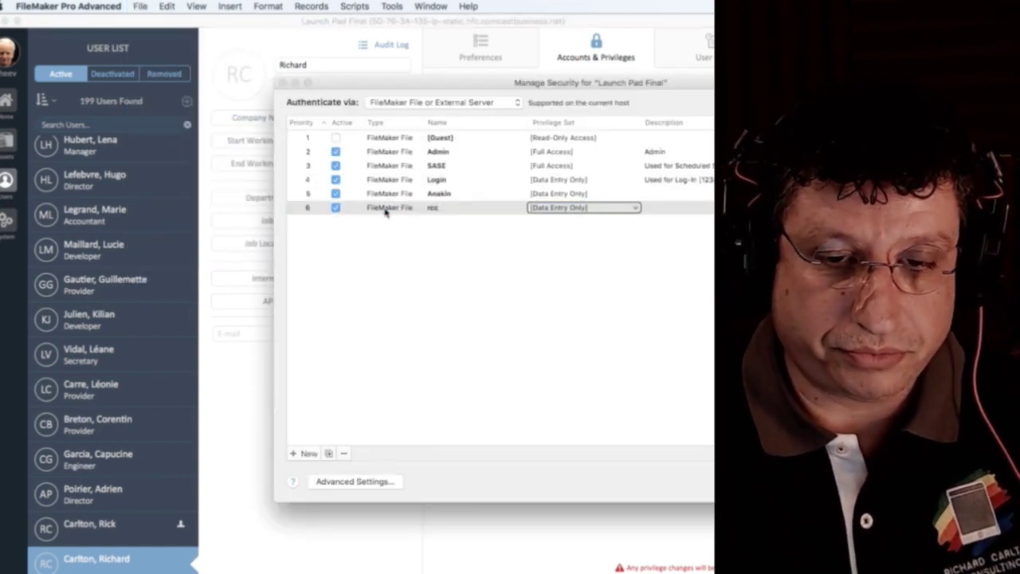
key("BackSpace")
left_click(545, 195)
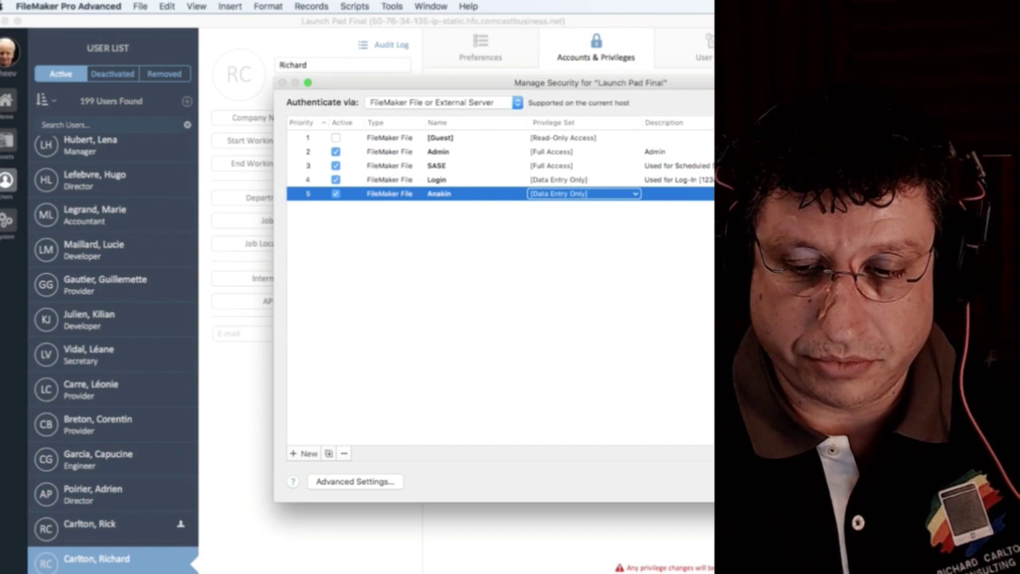
key("Return")
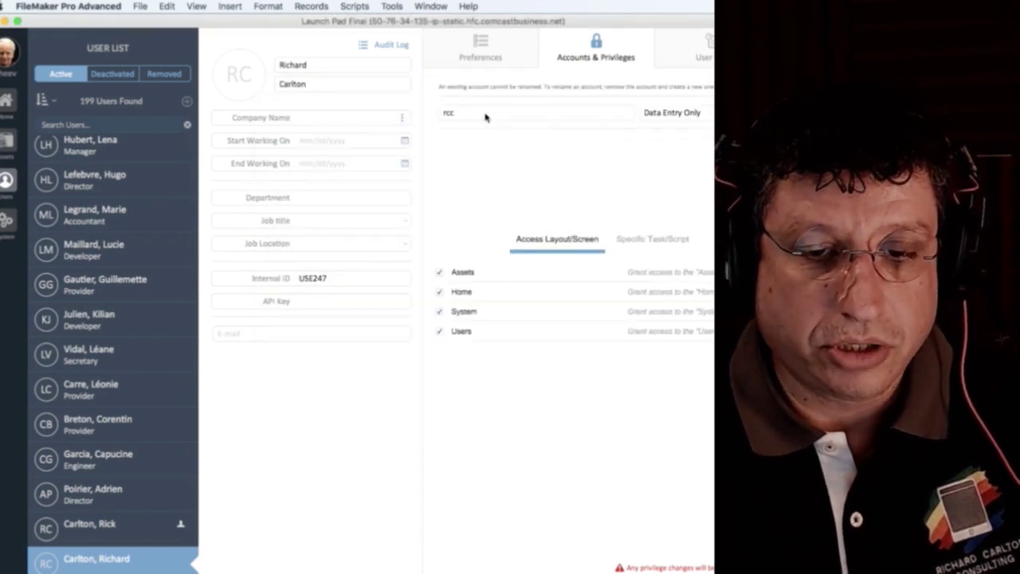
Rename the new user's account to their first name in Accounts & Privileges.
left_click(484, 114)
type("Richard")
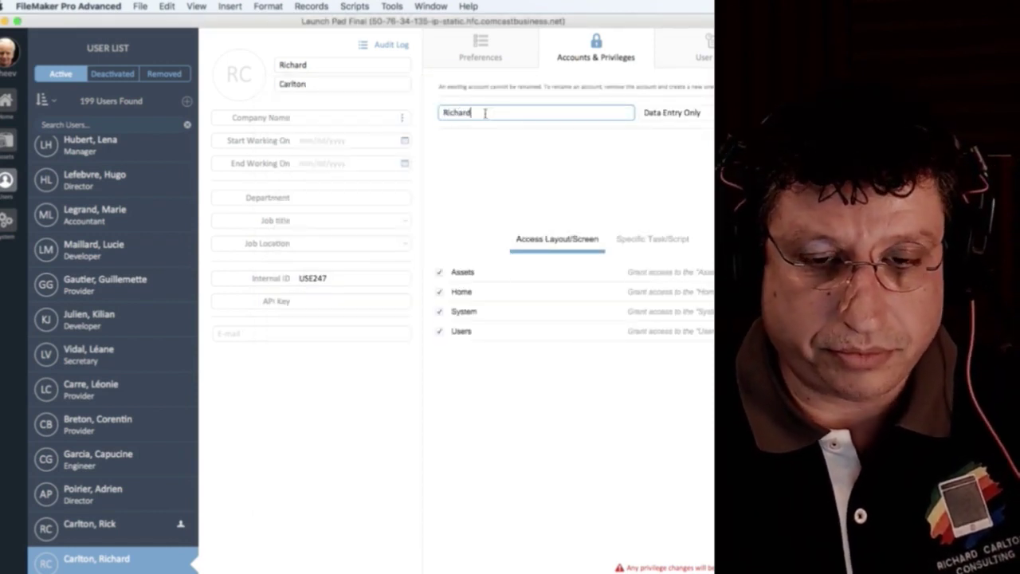
left_click(506, 145)
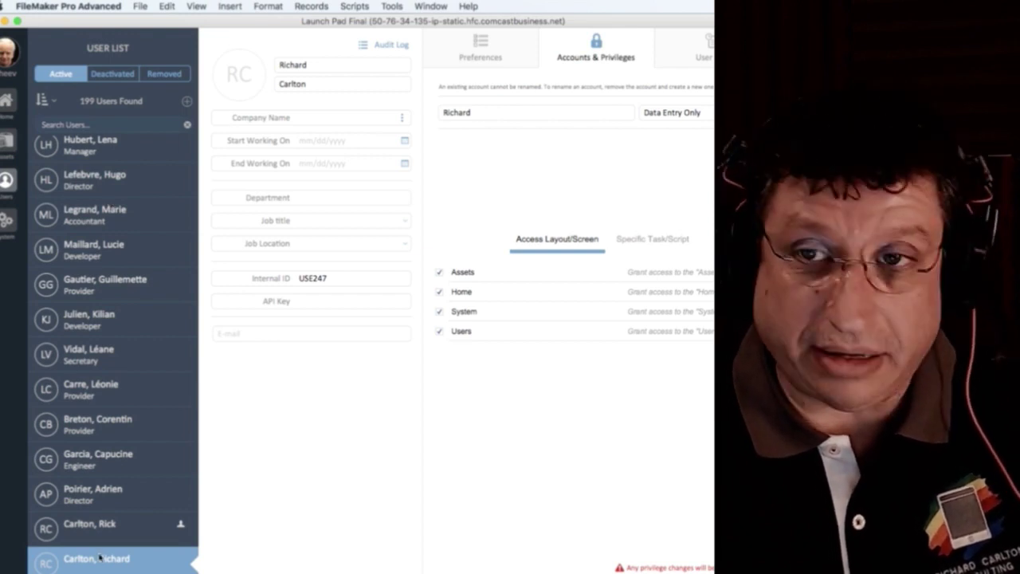
left_click(8, 52)
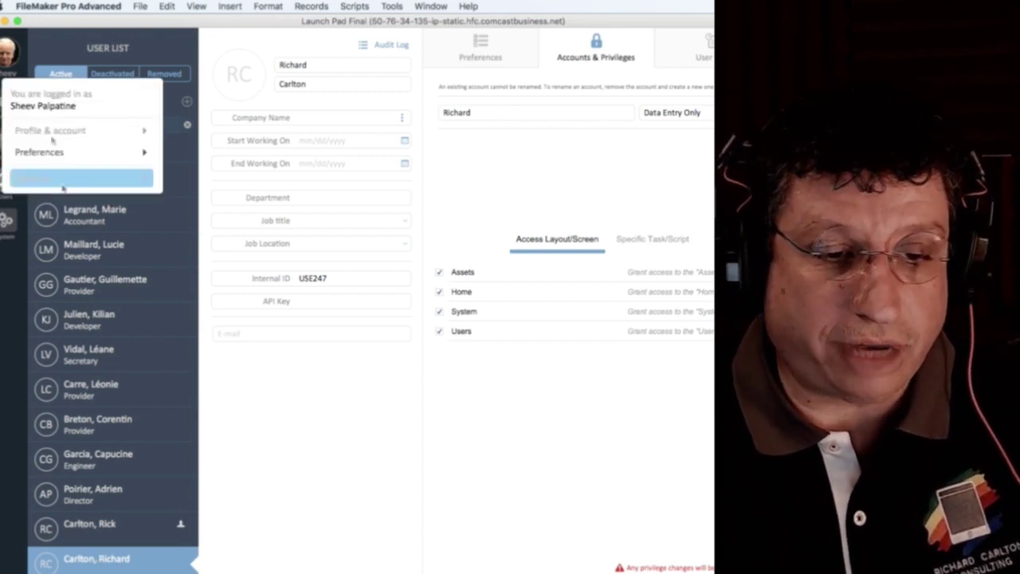
left_click(62, 180)
left_click(391, 258)
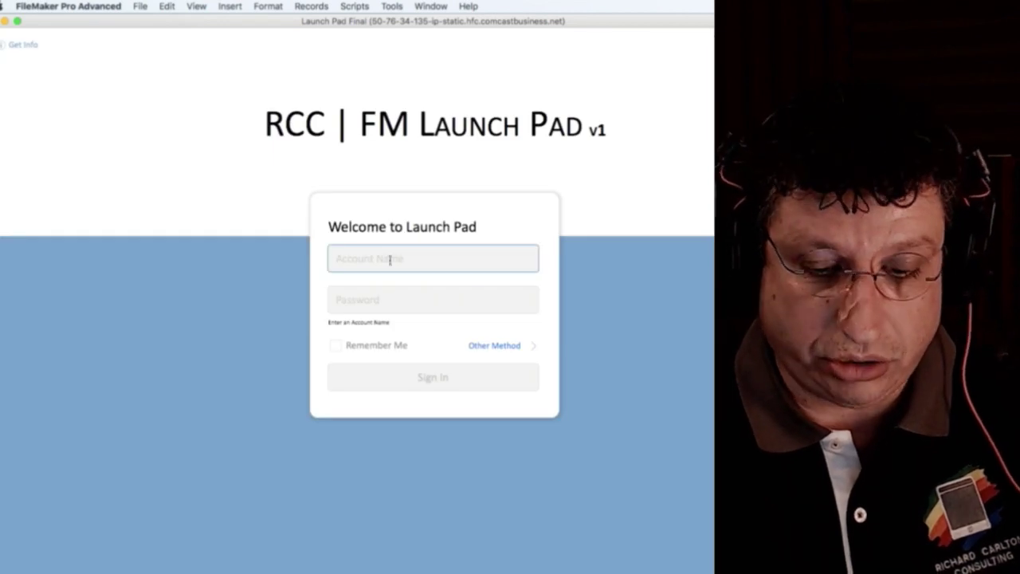
type("Richard")
left_click(515, 232)
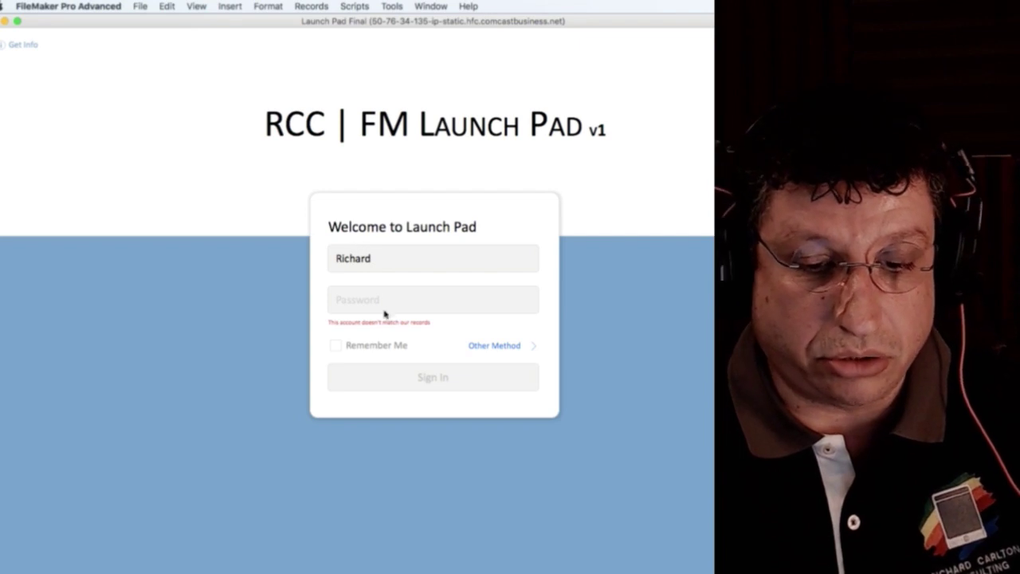
double_click(357, 259)
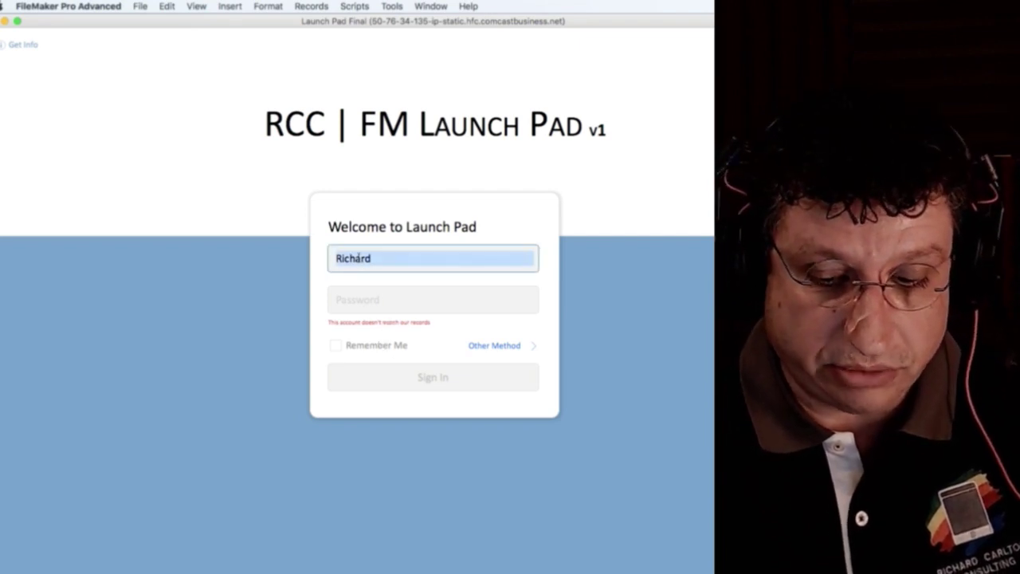
type("admin")
key("Tab")
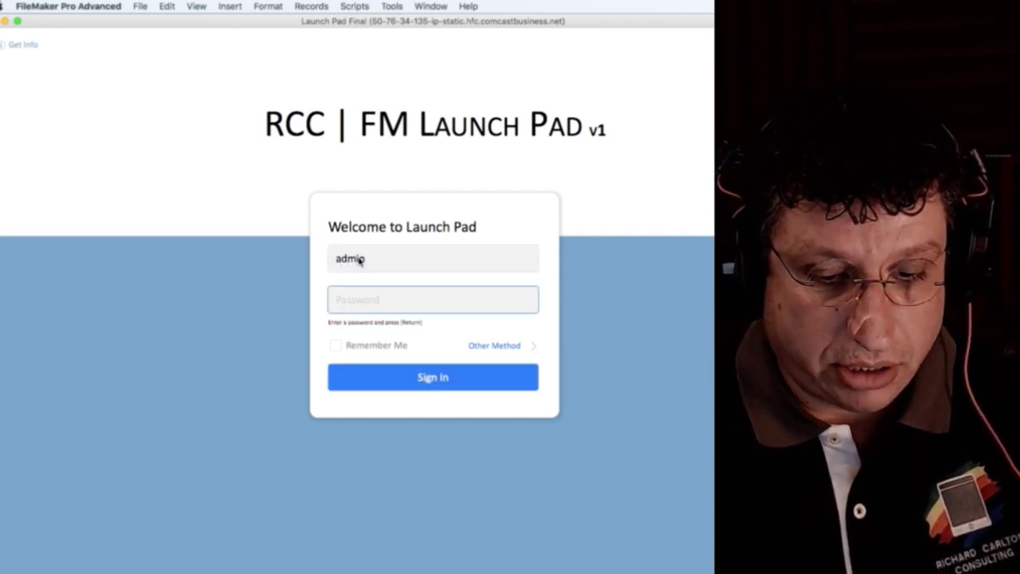
type("••••••")
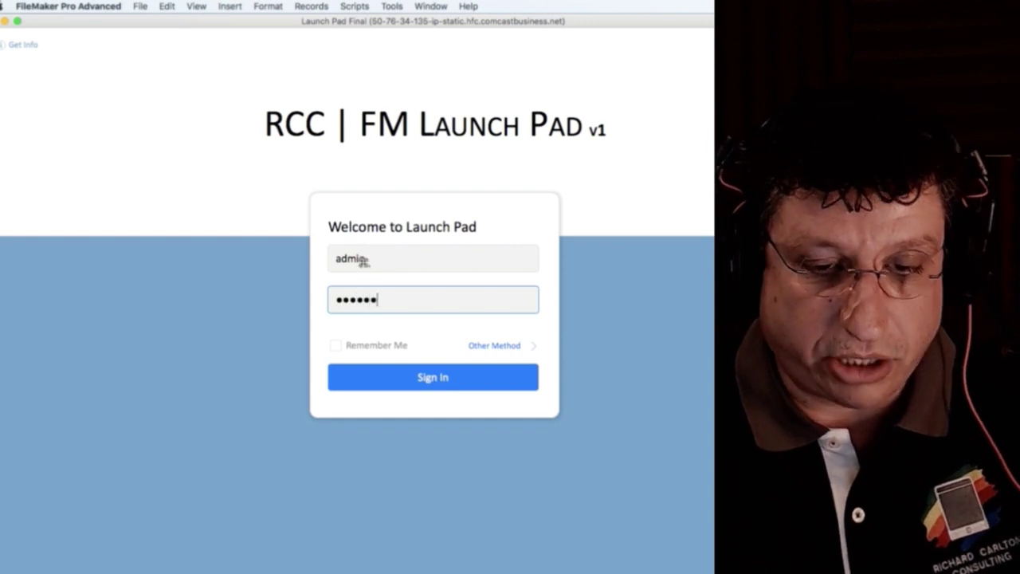
key("Return")
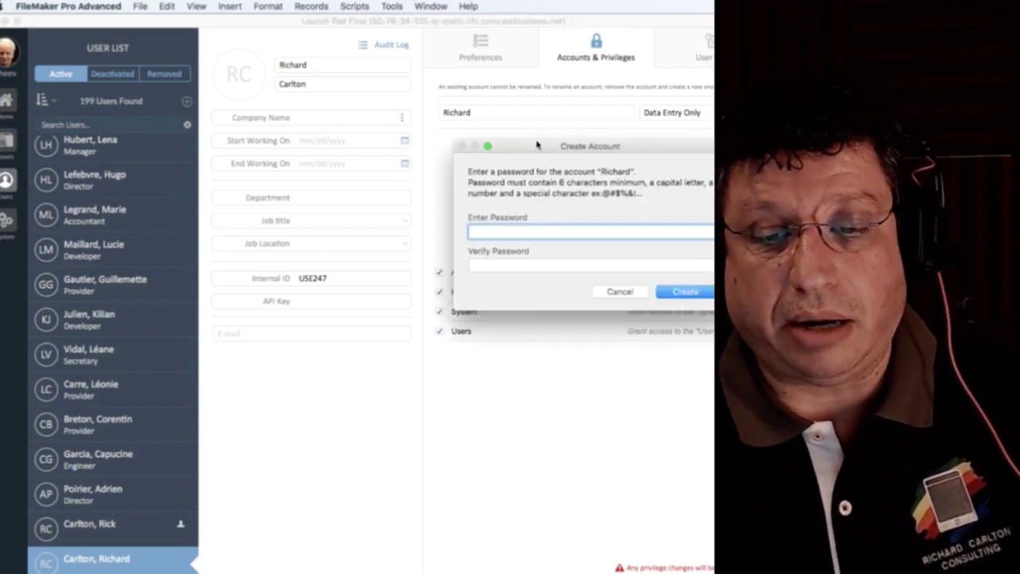
Set and confirm a password for the new account to create it.
left_click_drag(538, 145, 424, 153)
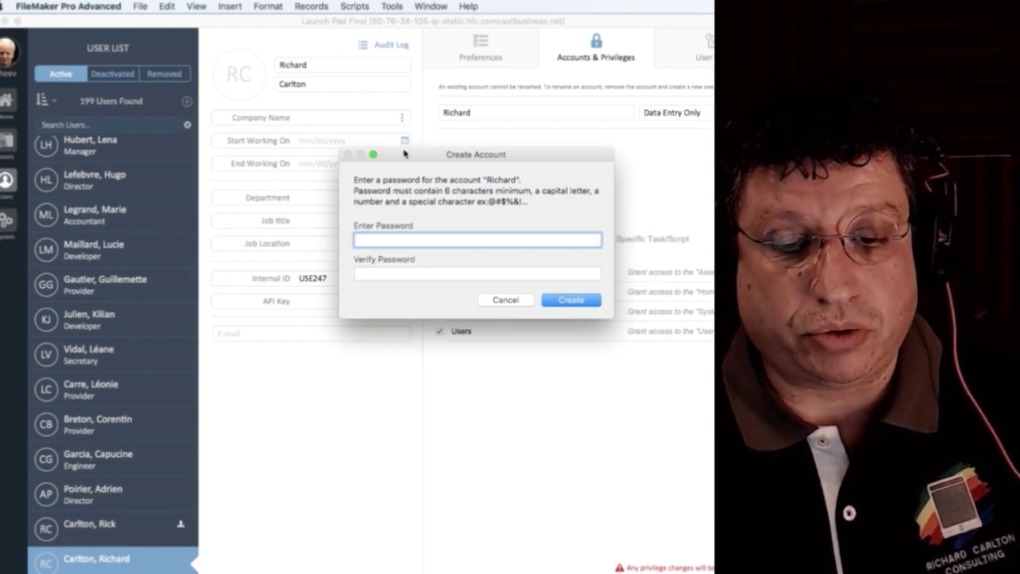
left_click_drag(413, 159, 394, 145)
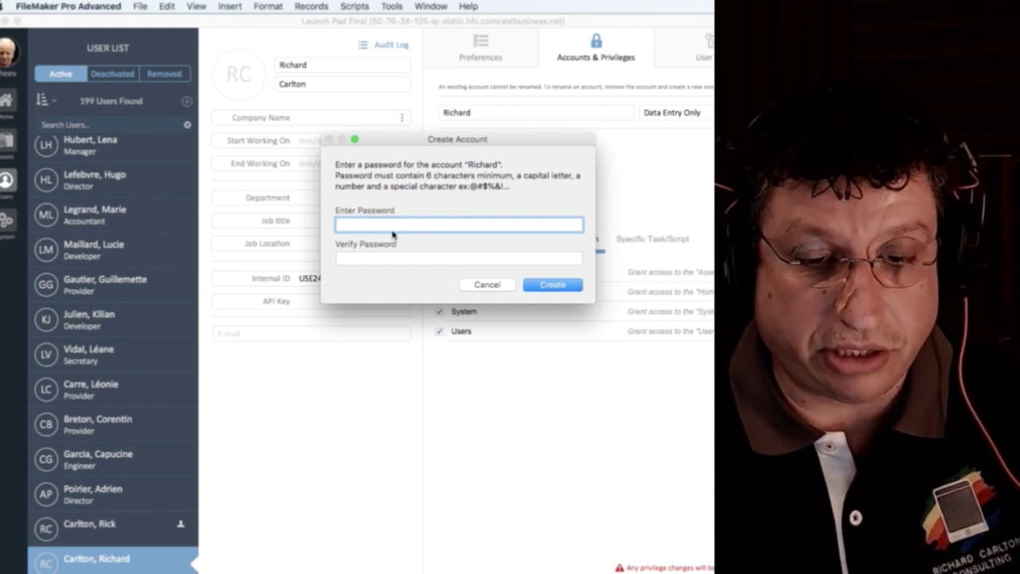
type("•••••")
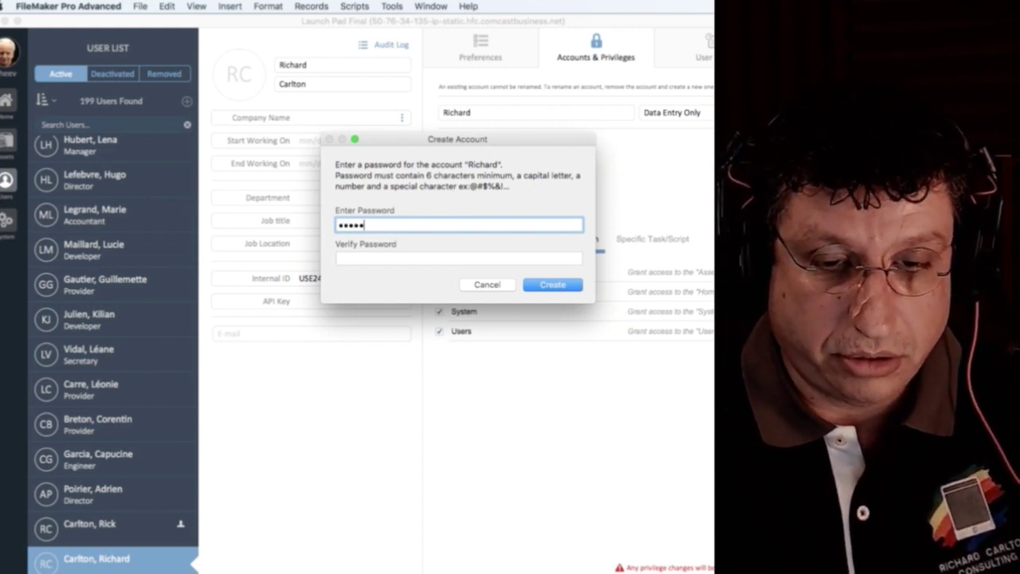
key("Tab")
type("••••••")
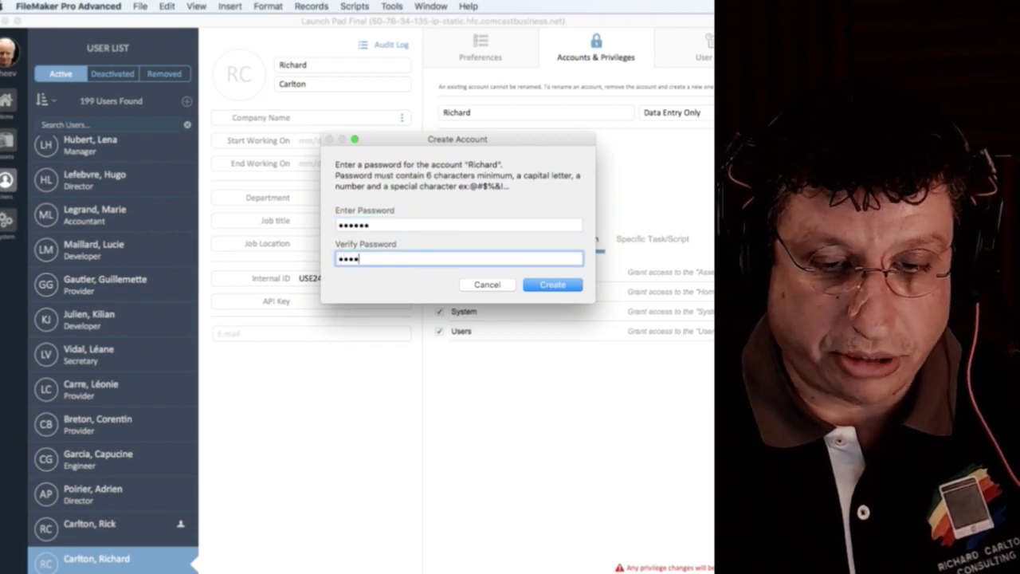
key("Return")
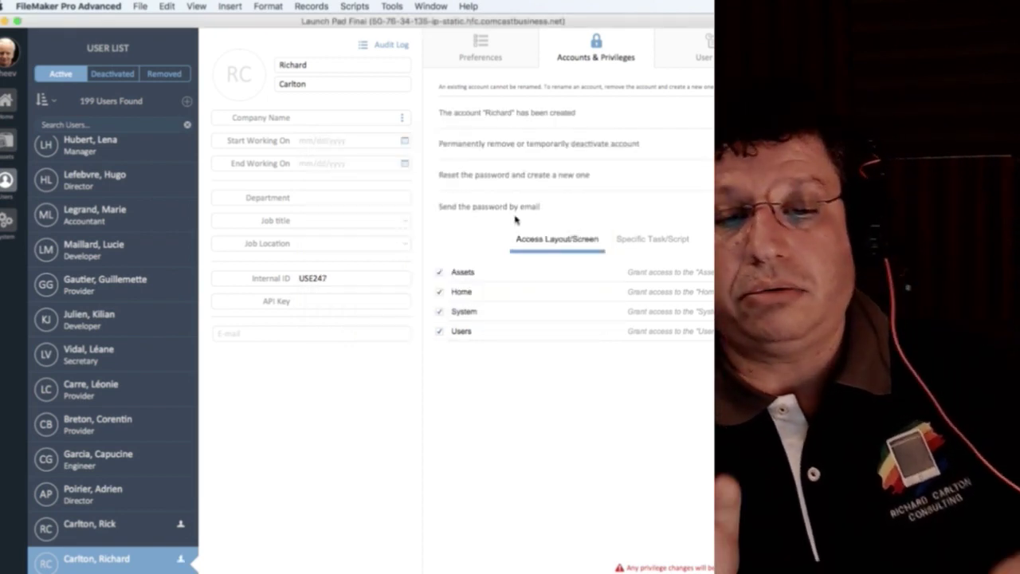
Verify in Manage Security that the new account has Data Entry Only privileges.
left_click(137, 6)
mouse_move(193, 110)
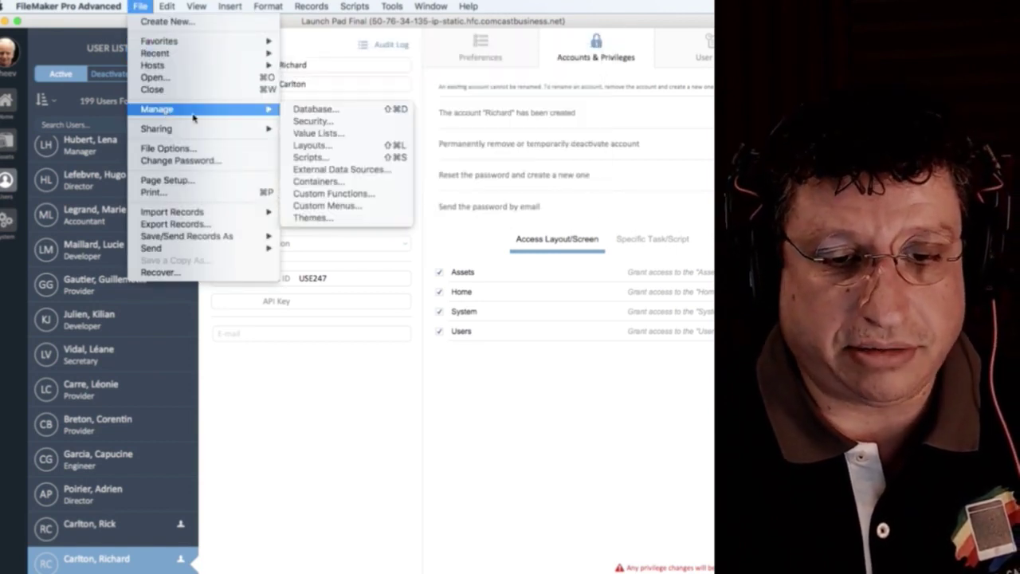
left_click(330, 124)
left_click(451, 209)
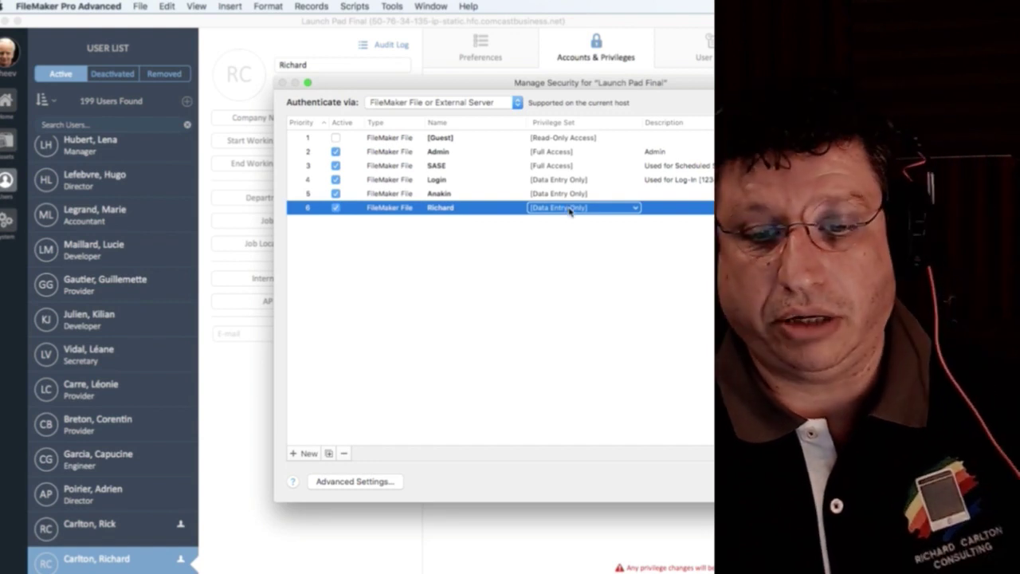
key("Return")
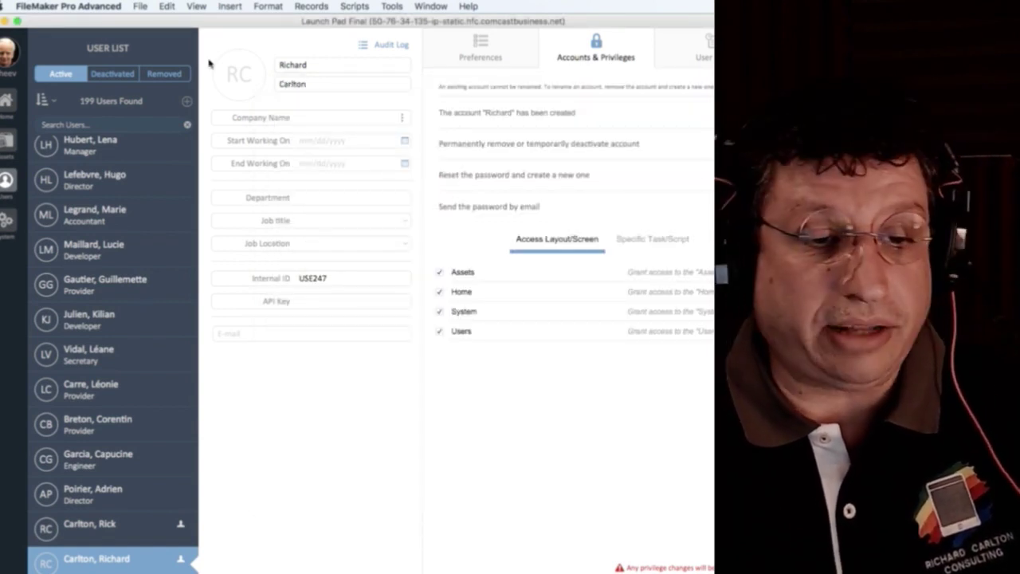
left_click(5, 63)
Sign out and sign back in with the new user's account name and password.
left_click(55, 182)
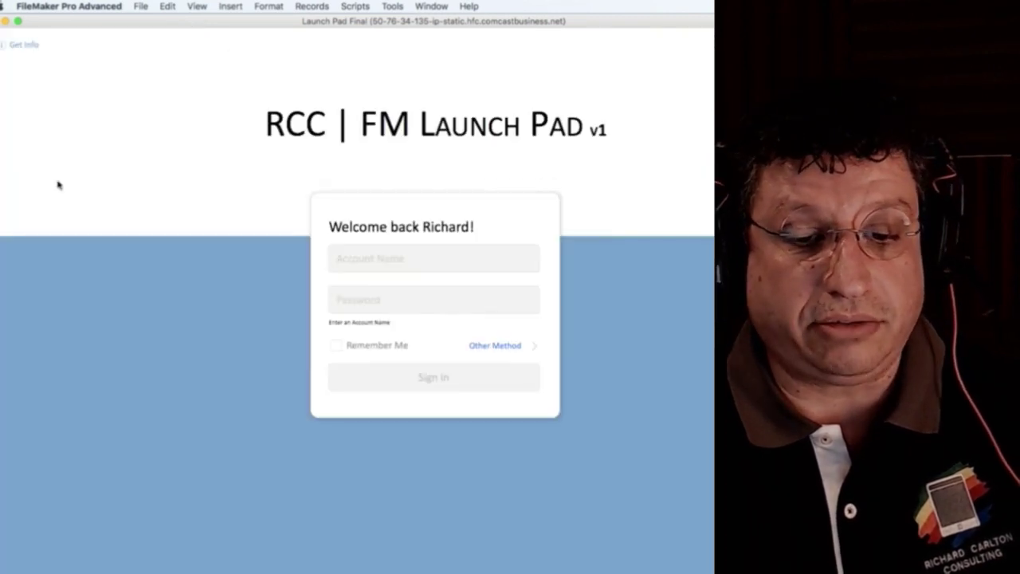
left_click(380, 249)
type("Richa")
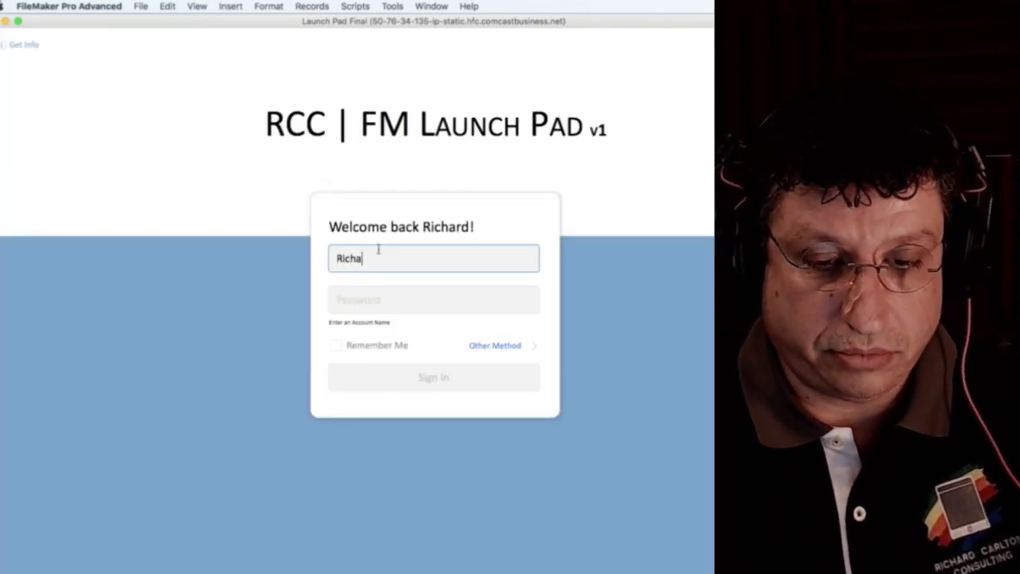
type("rd")
key("Tab")
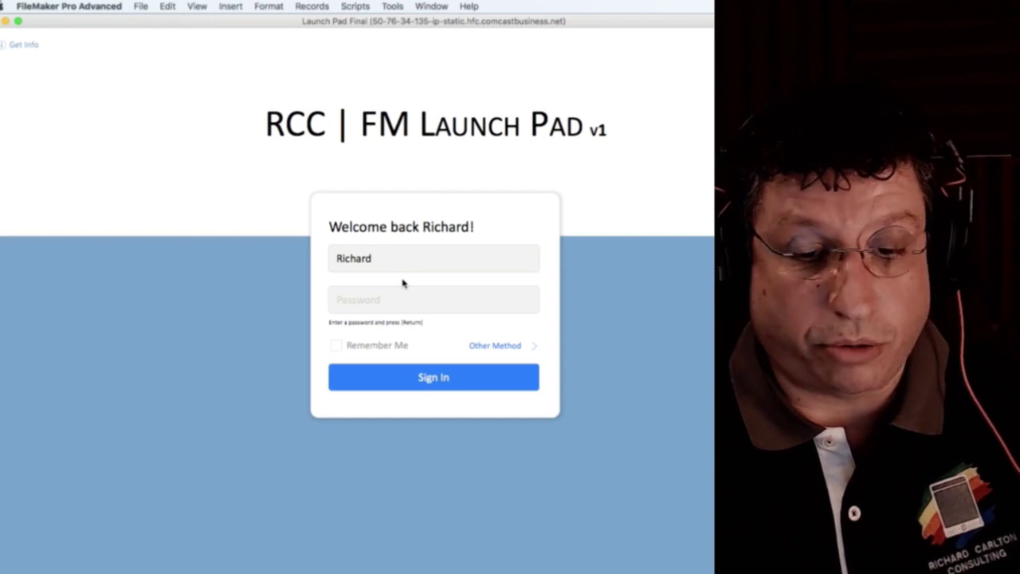
left_click(387, 306)
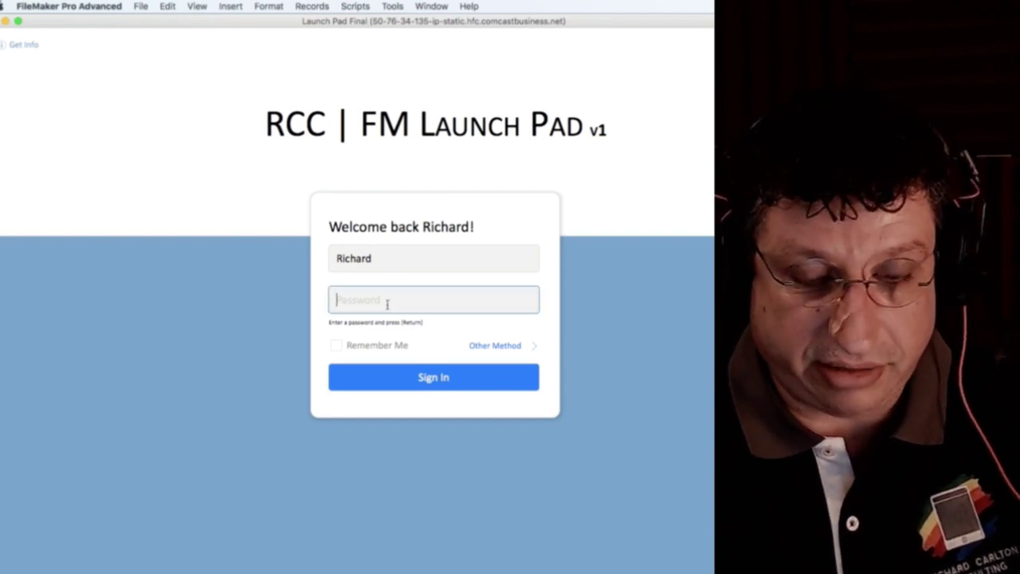
type("••")
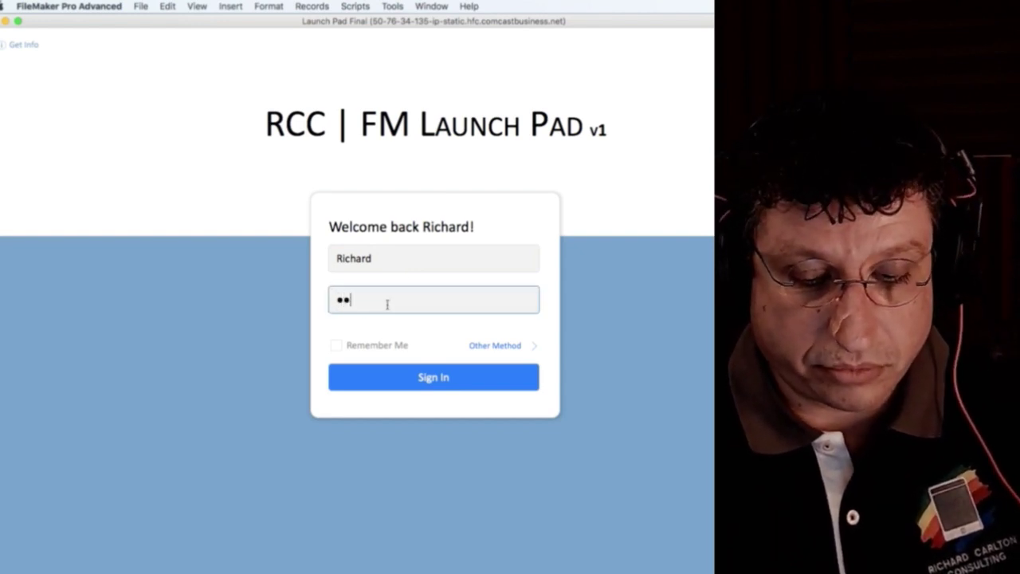
type("••••••")
key("Return")
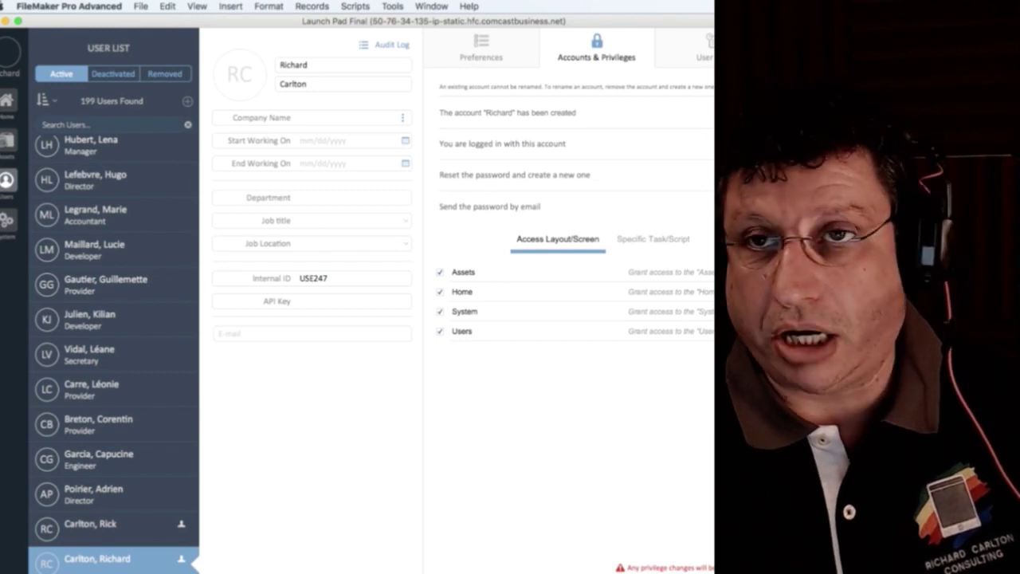
left_click(431, 6)
mouse_move(392, 6)
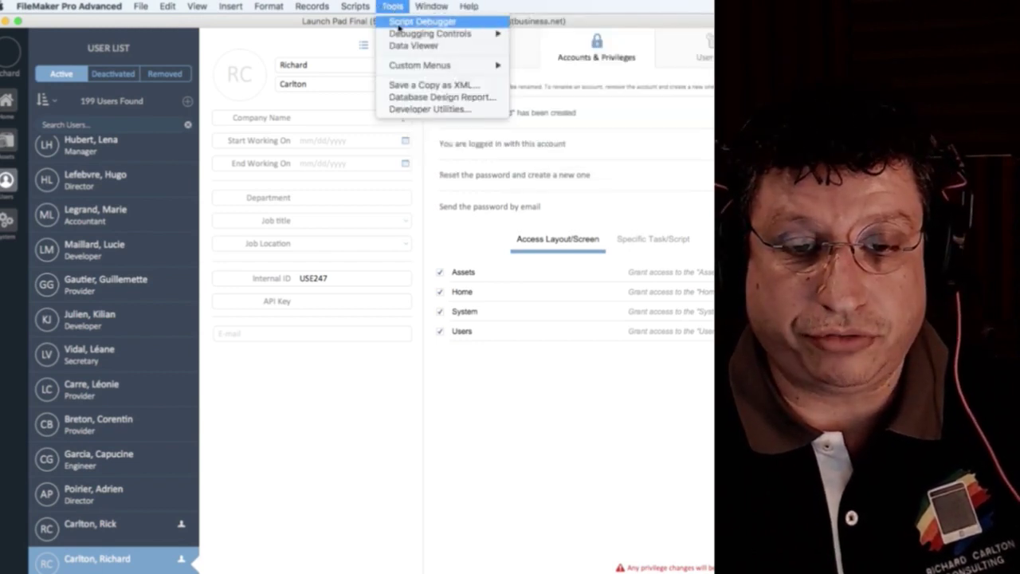
Cancel the password reset and sign out of the new user's account.
left_click(137, 4)
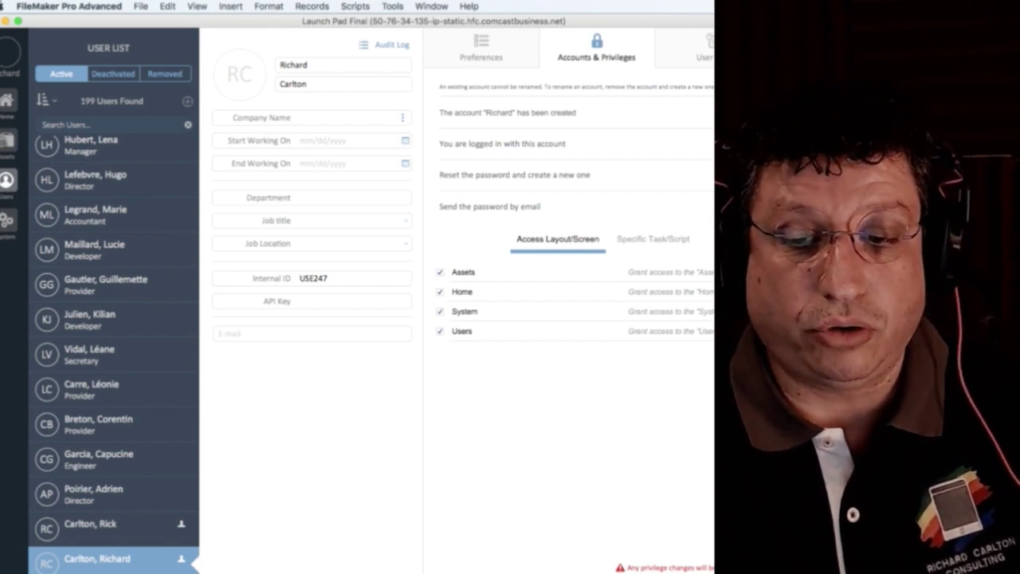
left_click(487, 284)
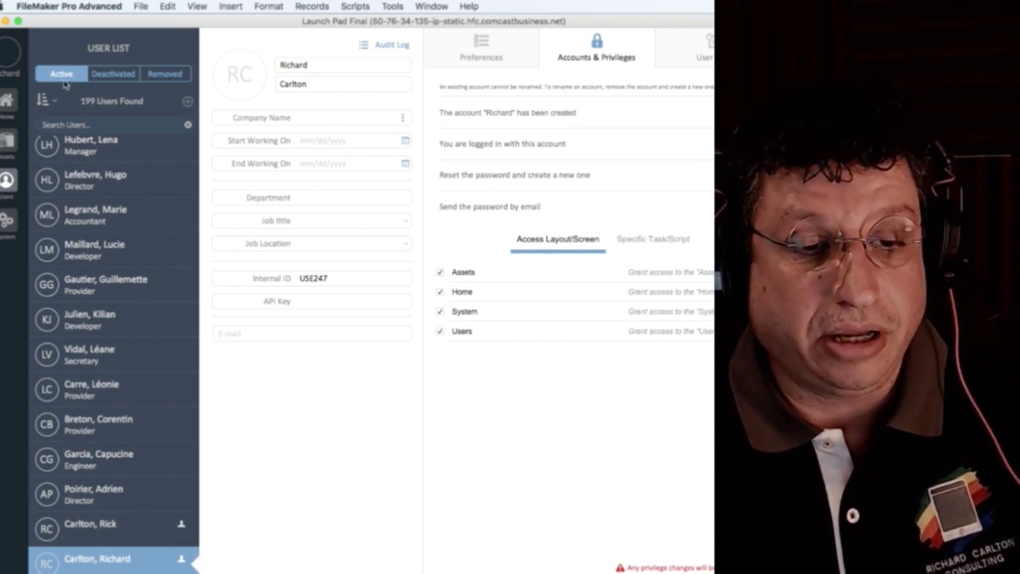
left_click(11, 56)
left_click(45, 177)
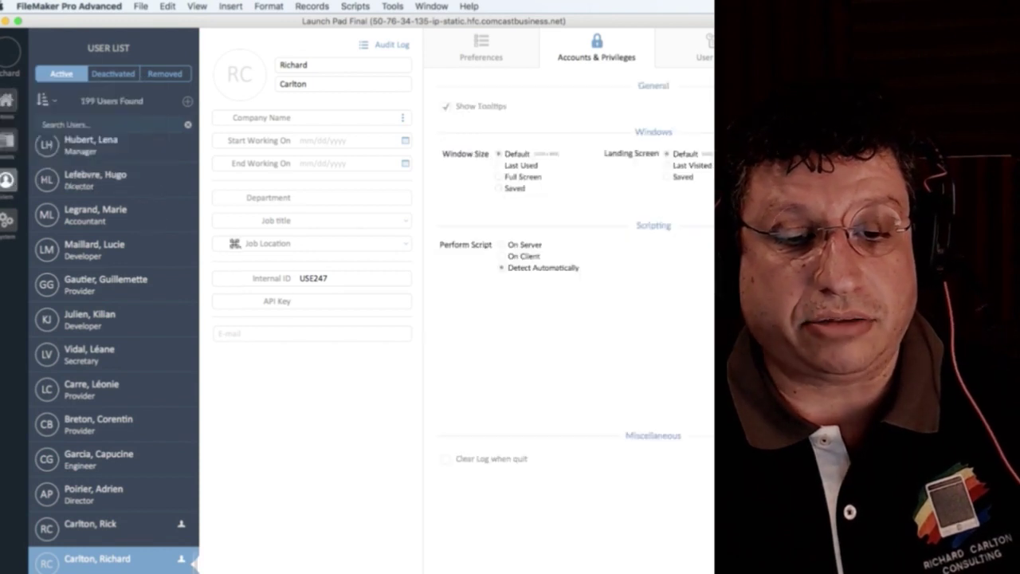
Sign back in with the admin account and its password.
left_click(416, 268)
type("admin")
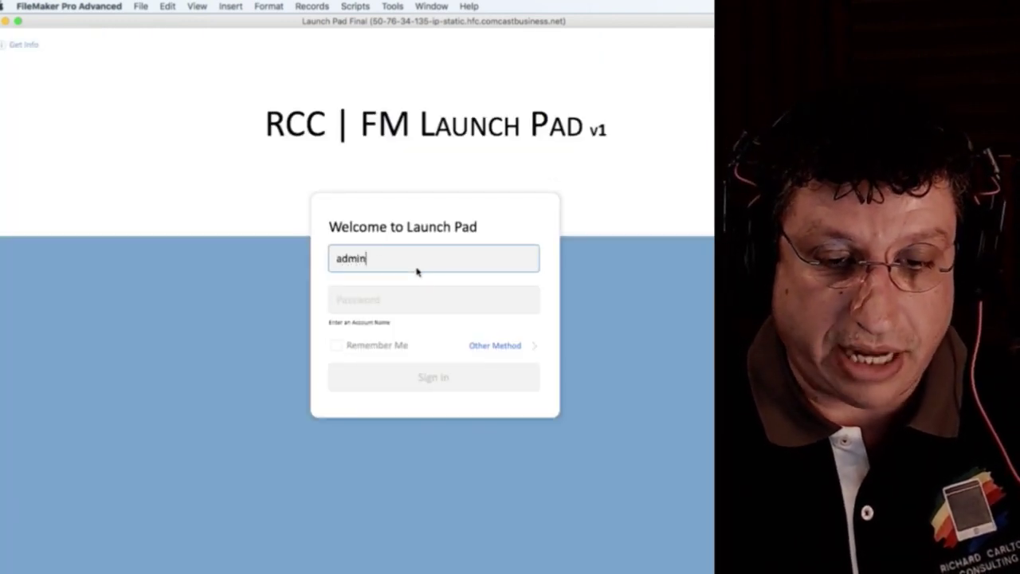
key("Tab")
type("••")
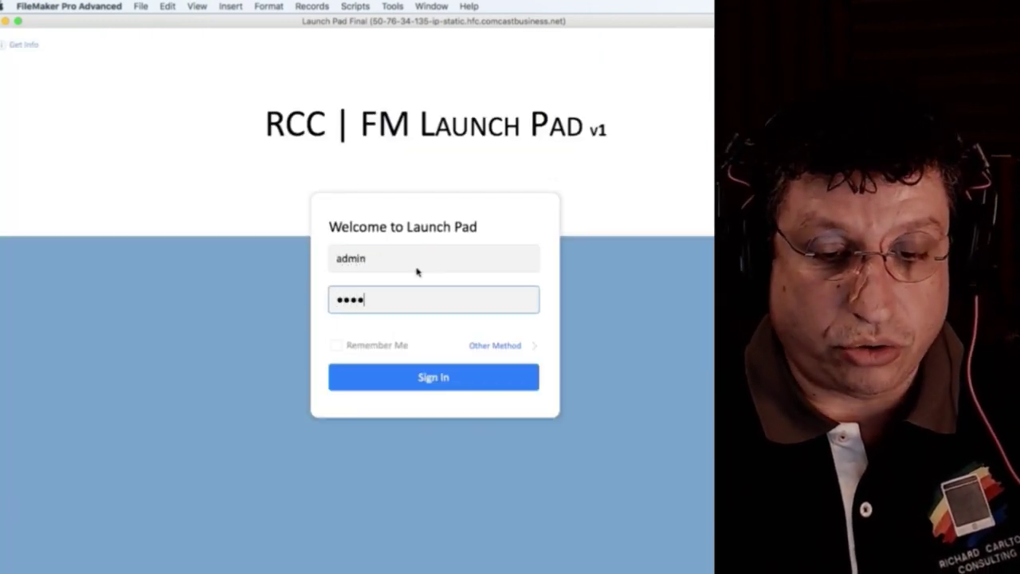
key("BackSpace")
key("BackSpace")
key("BackSpace")
key("BackSpace")
type("••••••••")
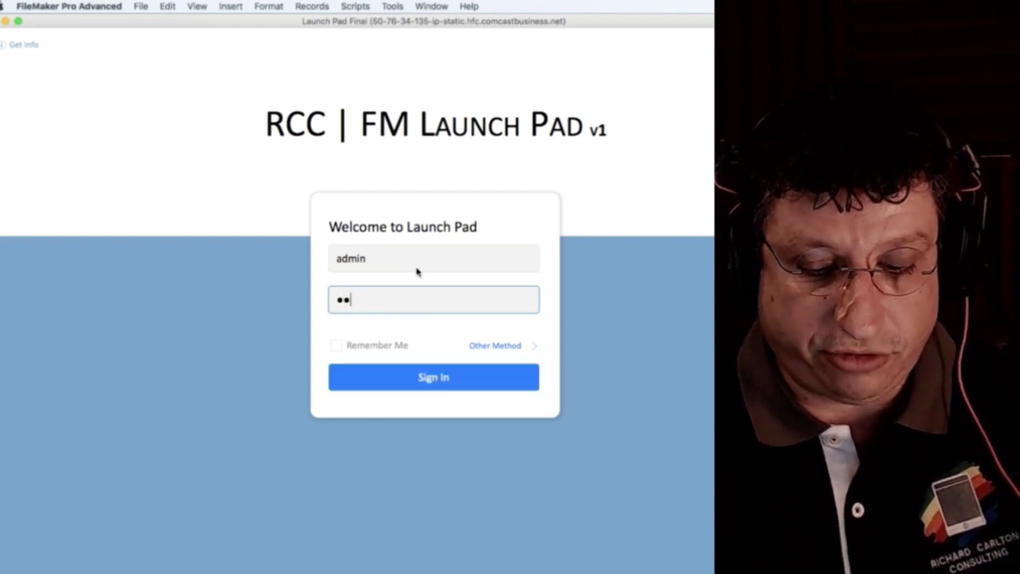
left_click(484, 366)
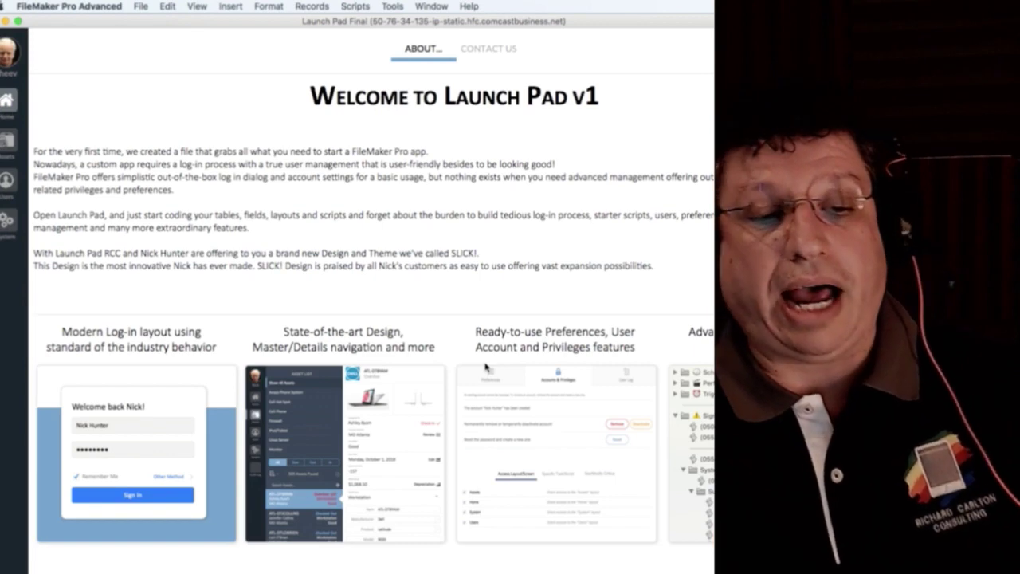
Return to the Users list showing the new user's record.
left_click(10, 179)
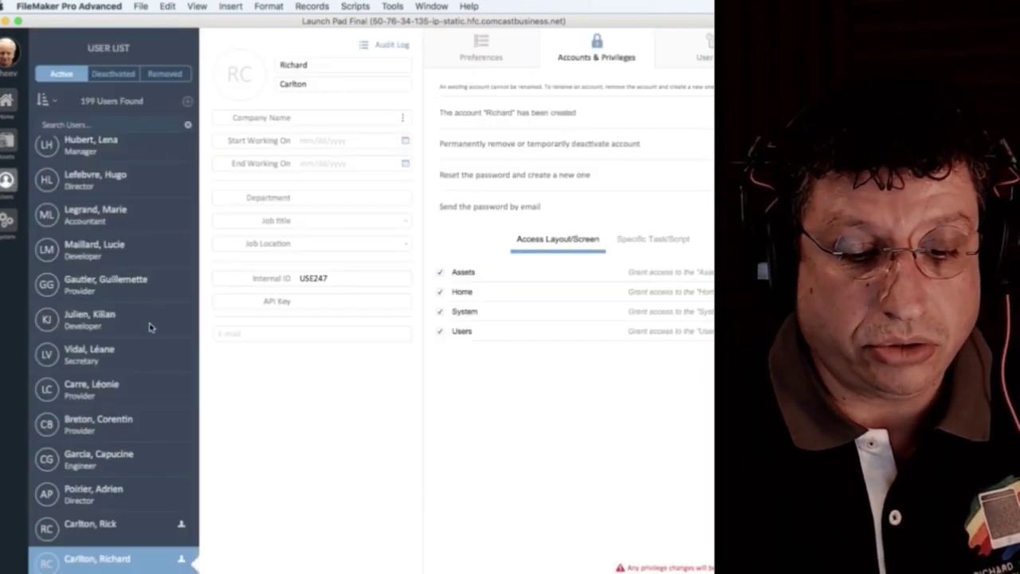
scroll(144, 312, "up", 5)
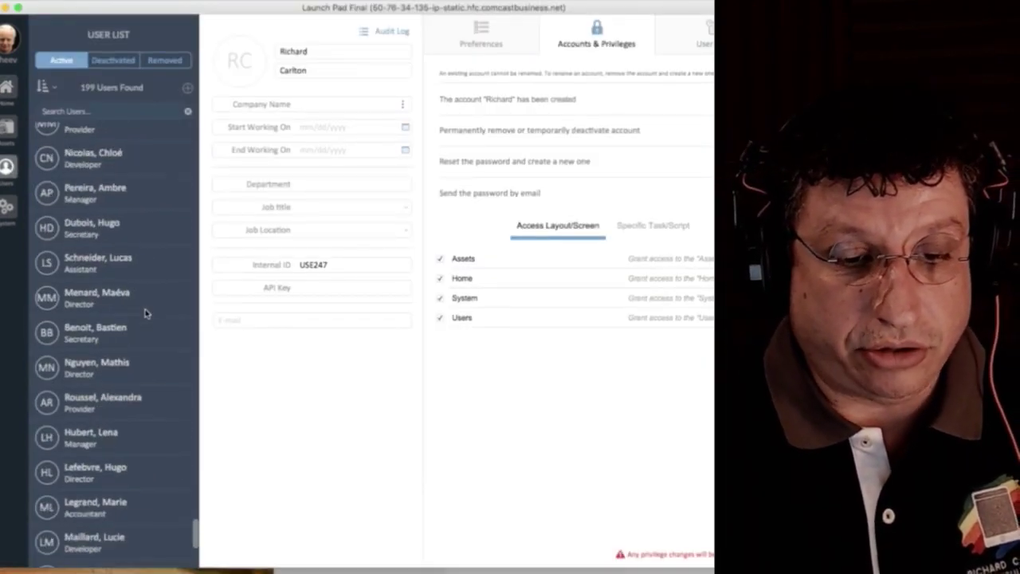
scroll(143, 240, "down", 5)
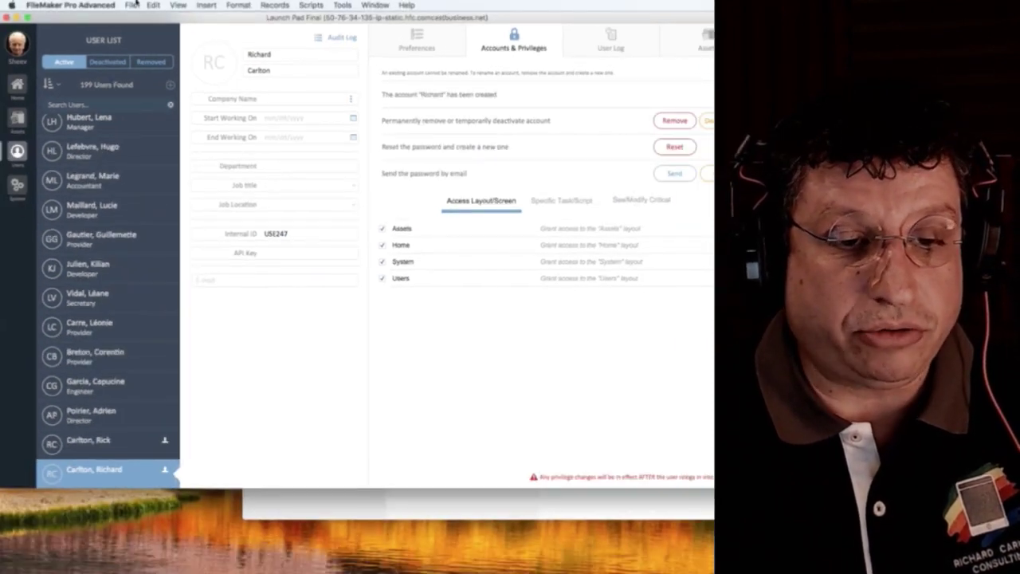
left_click(132, 5)
mouse_move(147, 96)
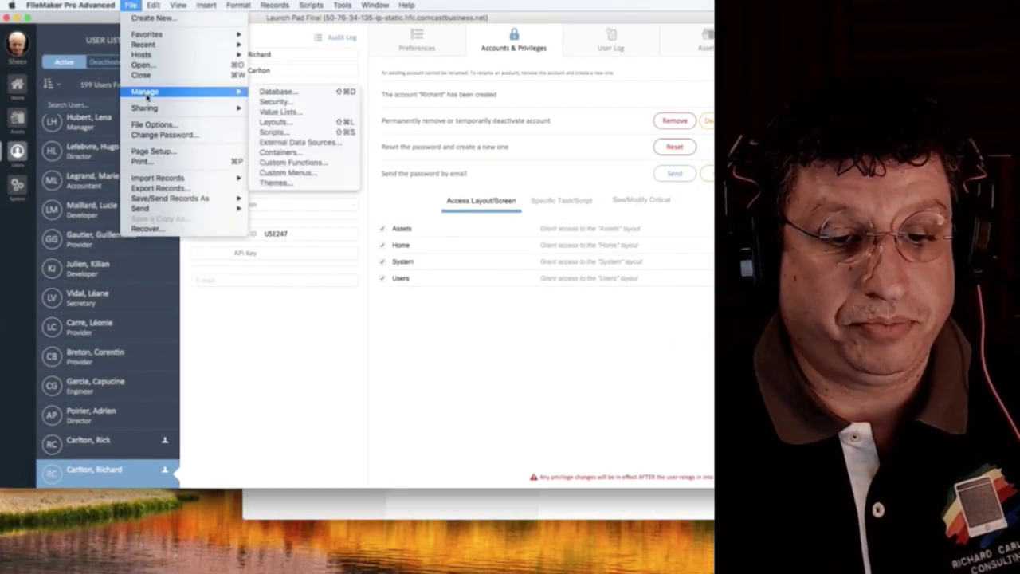
left_click(271, 102)
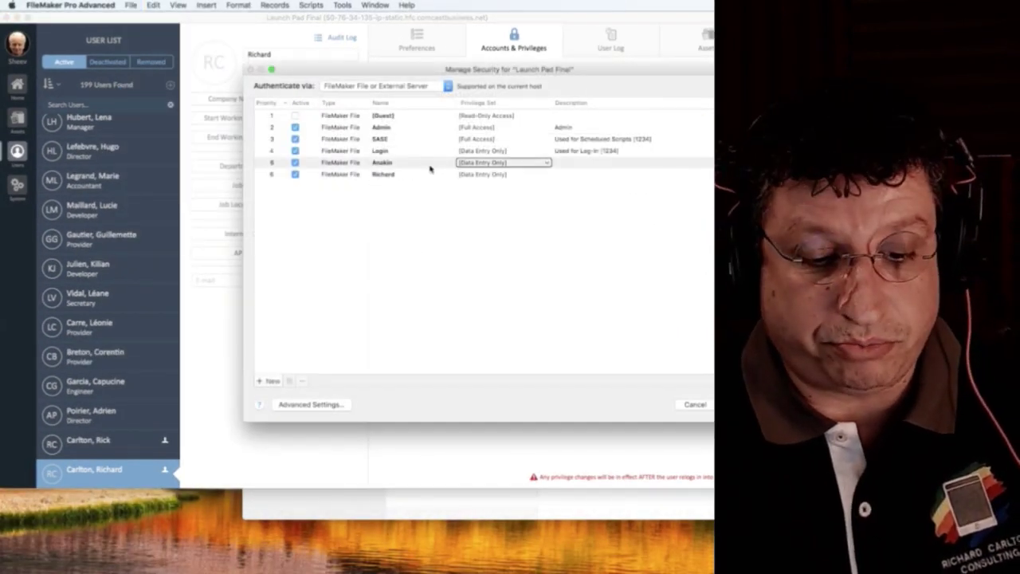
left_click(685, 404)
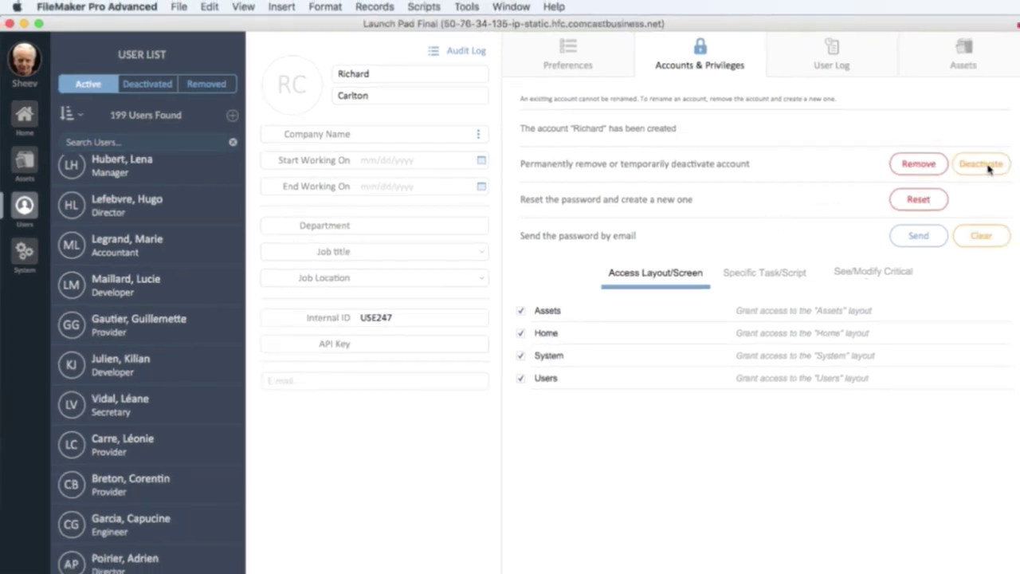
Deactivate the new user's account and check it shows disabled in Manage Security.
left_click(984, 164)
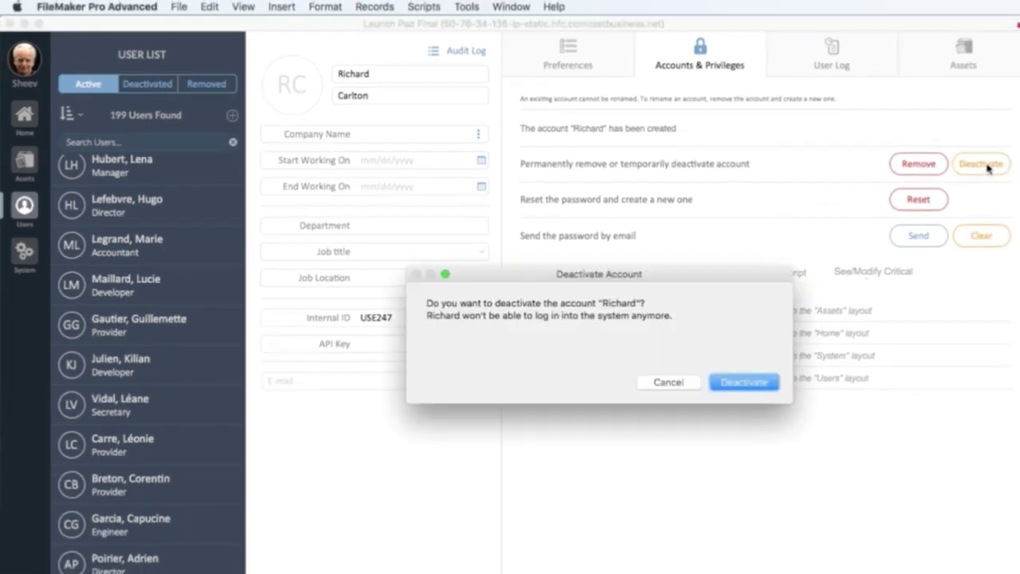
left_click(724, 385)
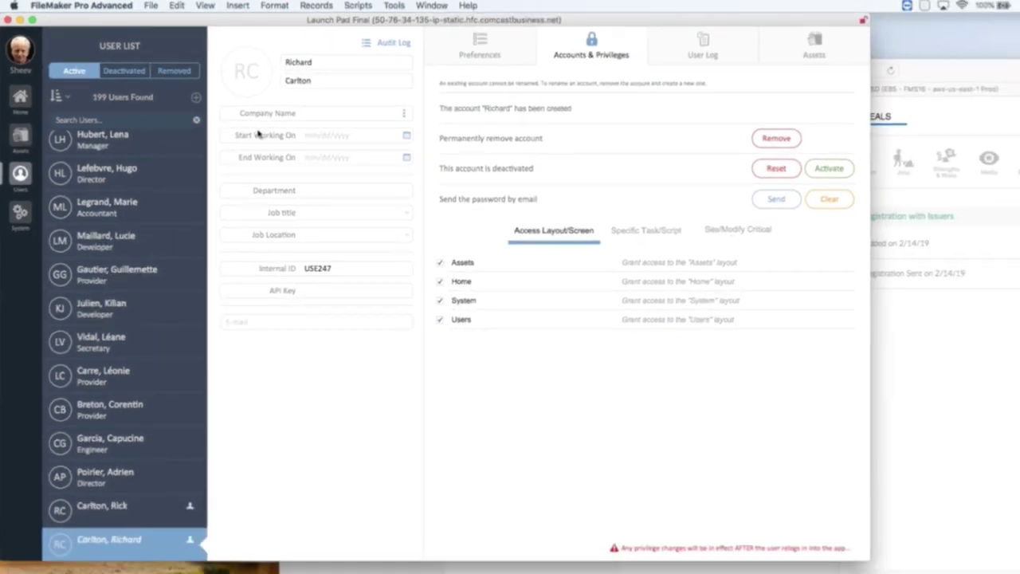
left_click(158, 5)
mouse_move(166, 104)
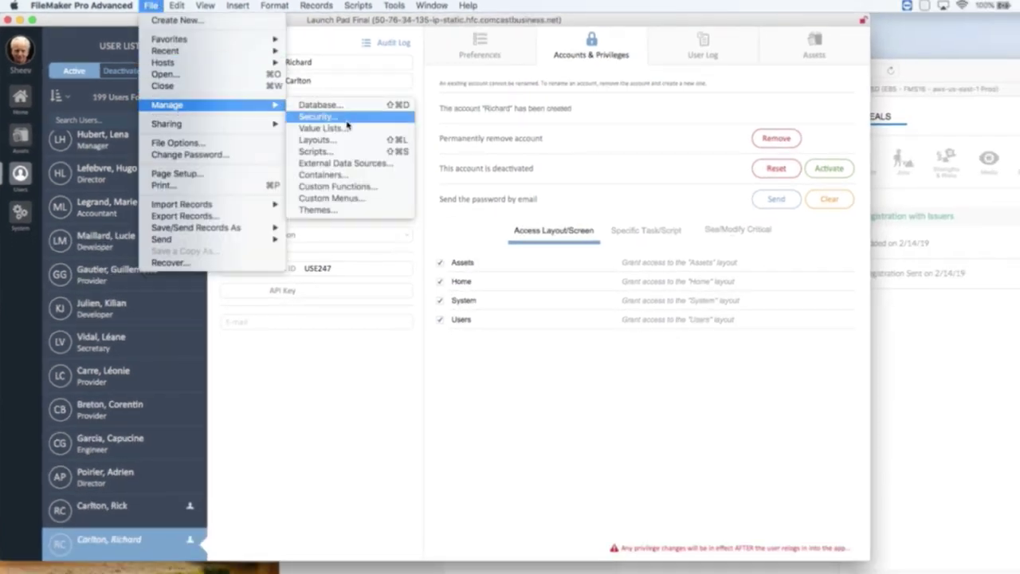
left_click(344, 117)
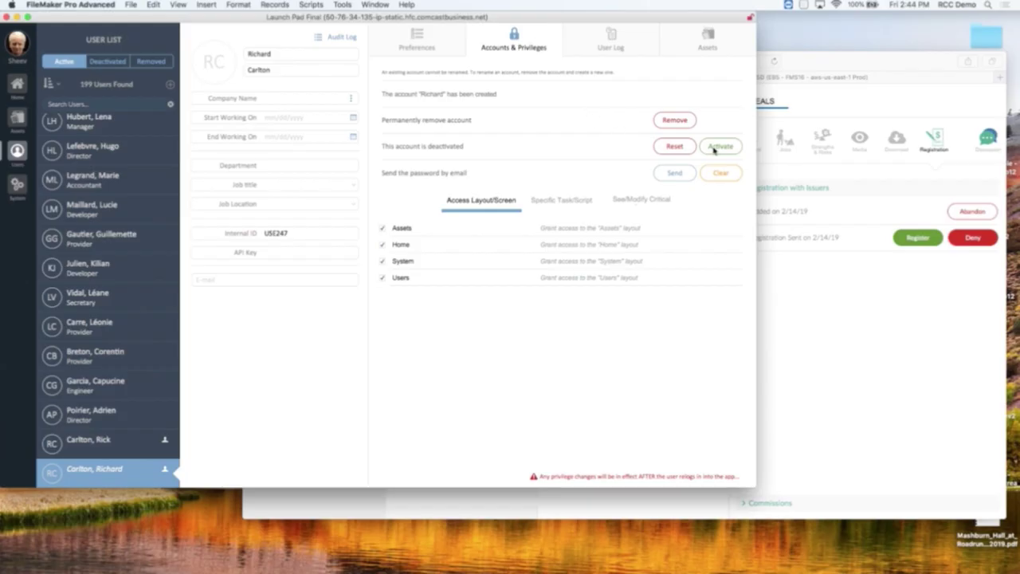
Reactivate the account and recheck it in Manage Security.
left_click(719, 147)
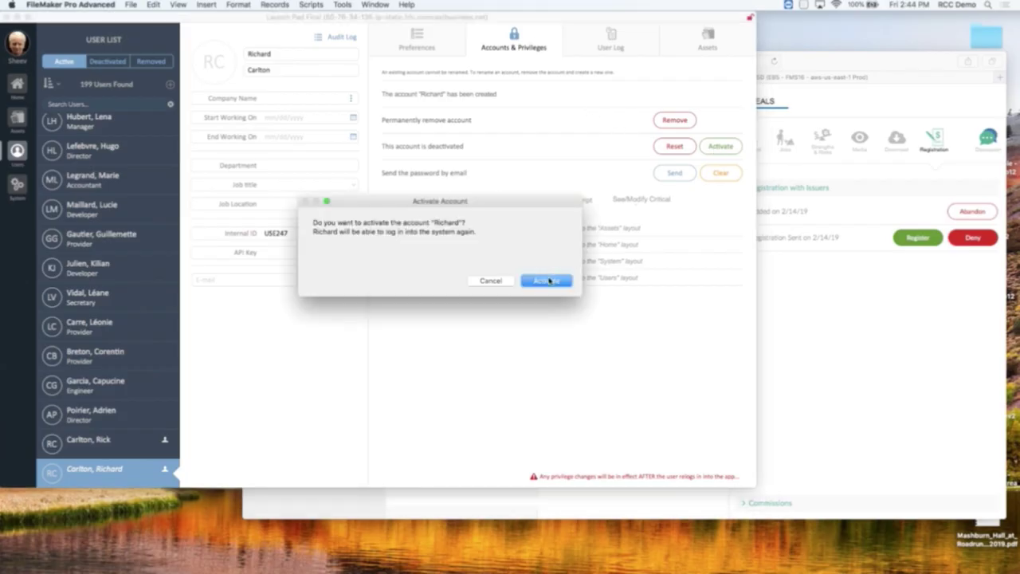
left_click(548, 280)
left_click(132, 4)
mouse_move(205, 154)
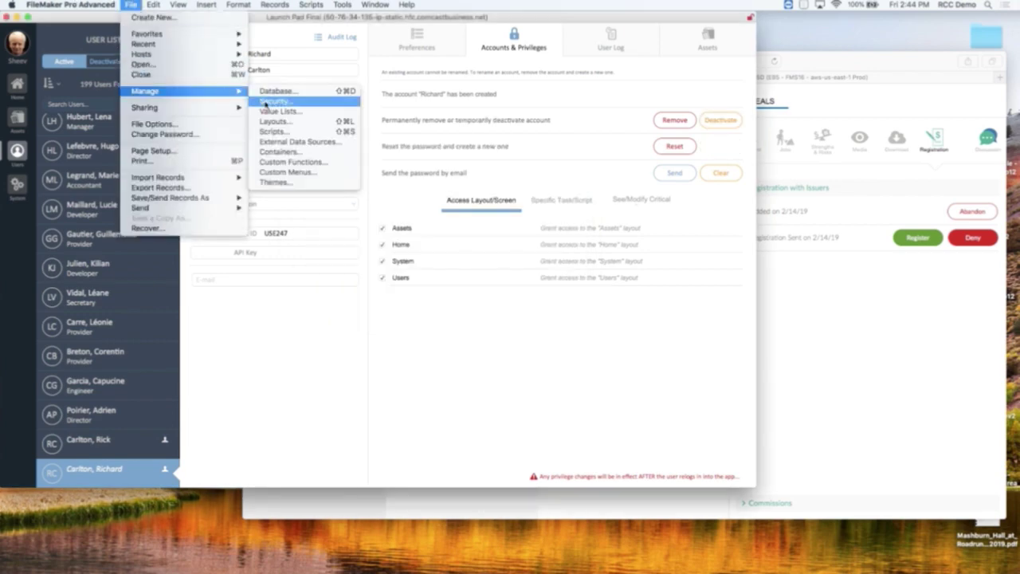
left_click(285, 168)
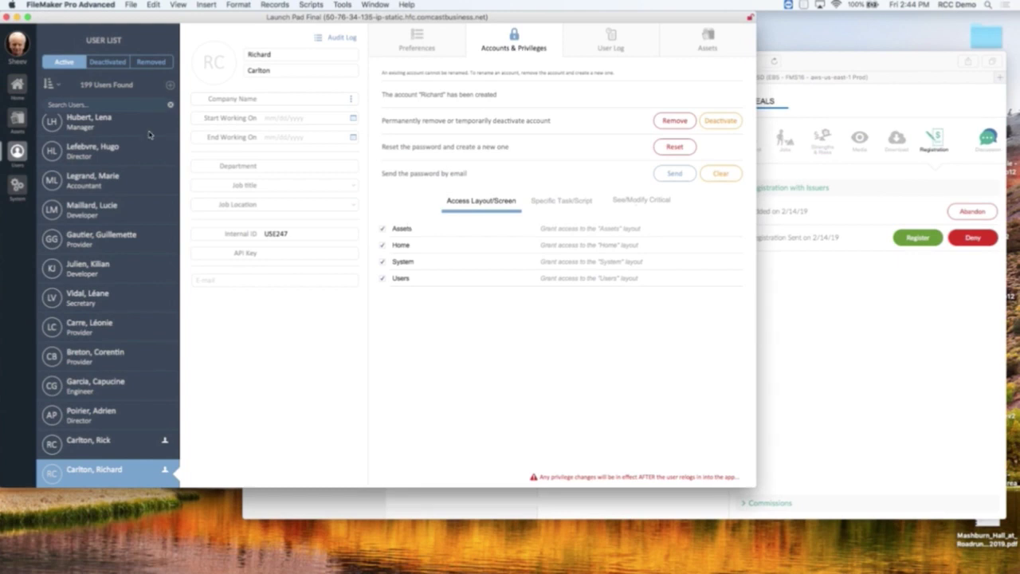
left_click(14, 46)
Sign out, dismiss the Other Method prompt, and leave the Account Name field empty.
left_click(55, 150)
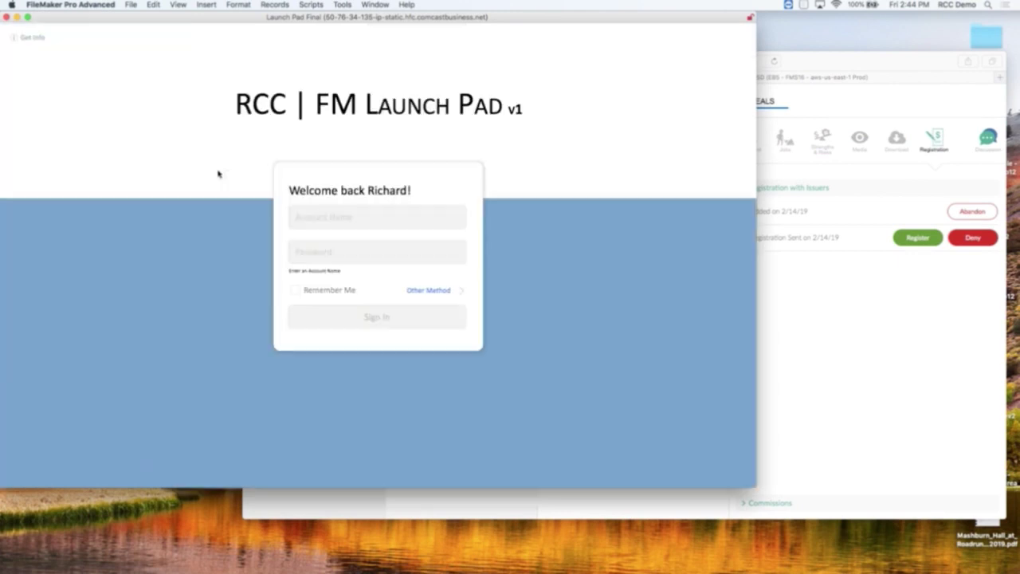
left_click(348, 213)
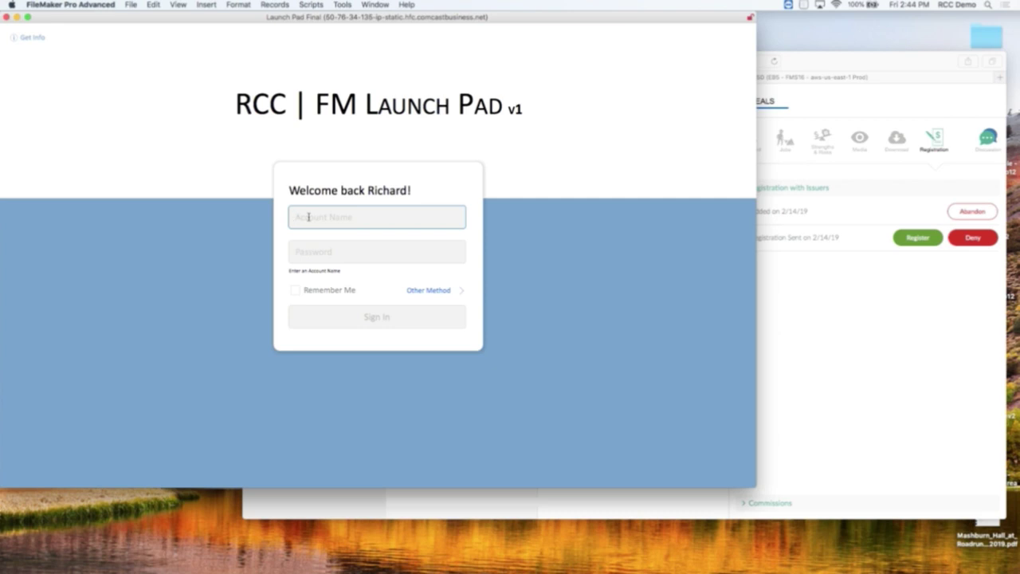
left_click(433, 289)
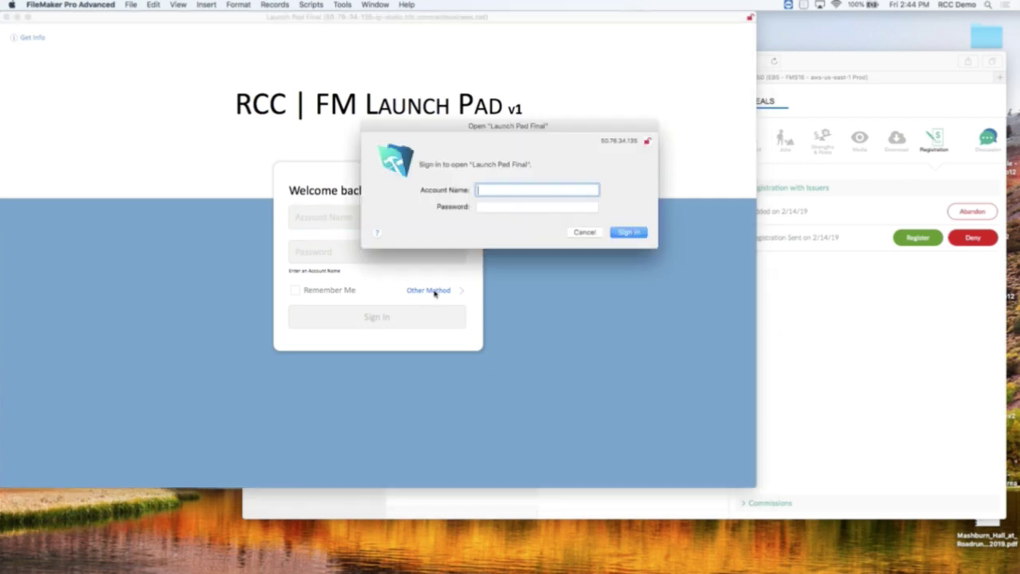
key("Escape")
left_click(346, 216)
type("admin")
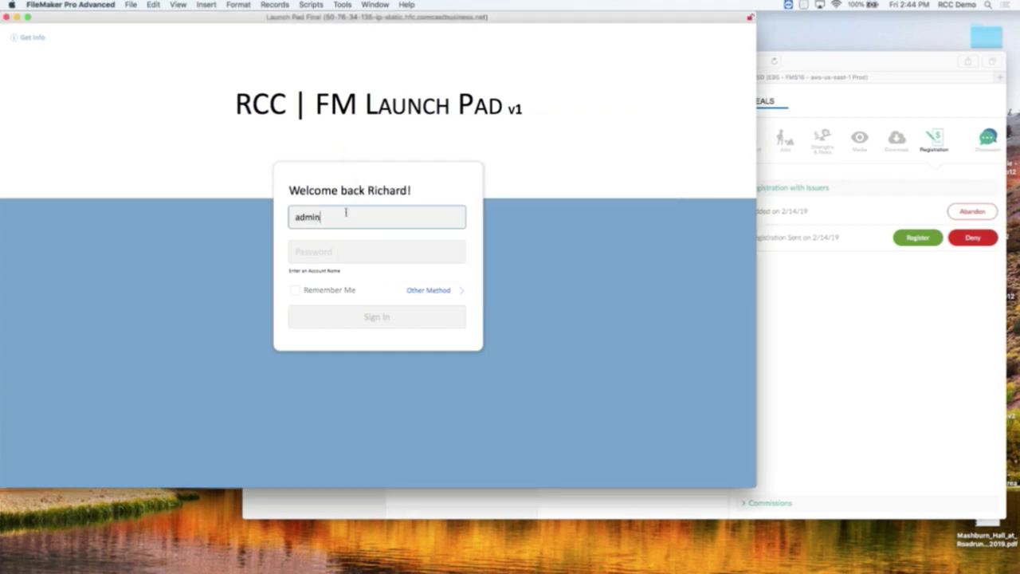
key("BackSpace")
key("BackSpace")
key("BackSpace")
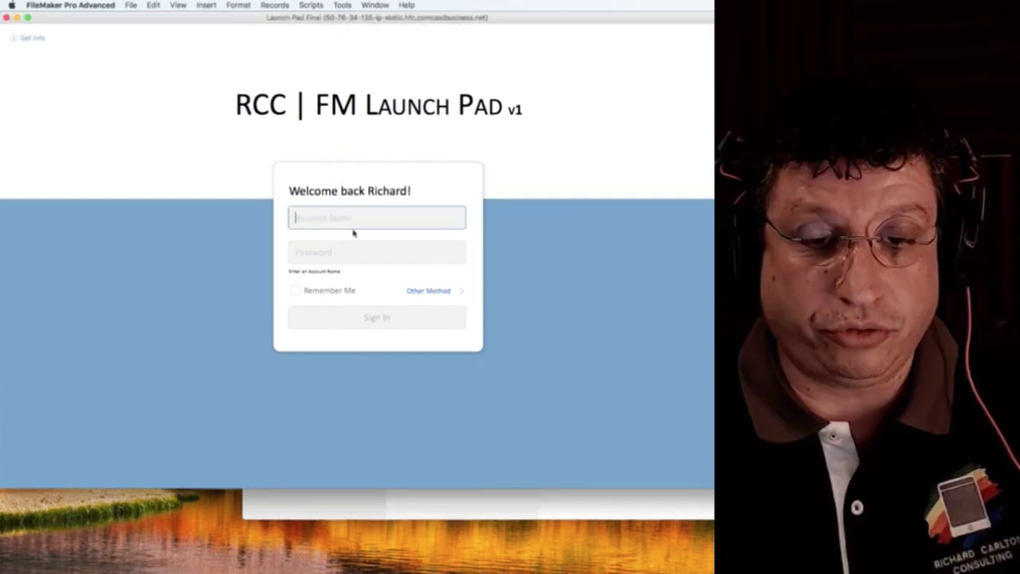
In Safari, log out of EB5Deals and open the Deal Platform sign-in page.
left_click(256, 557)
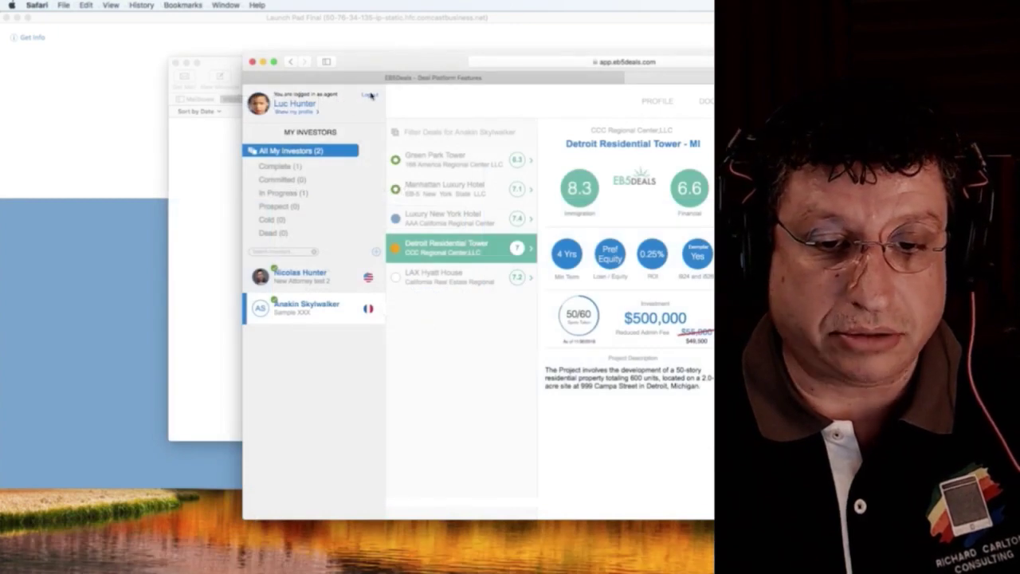
left_click(370, 95)
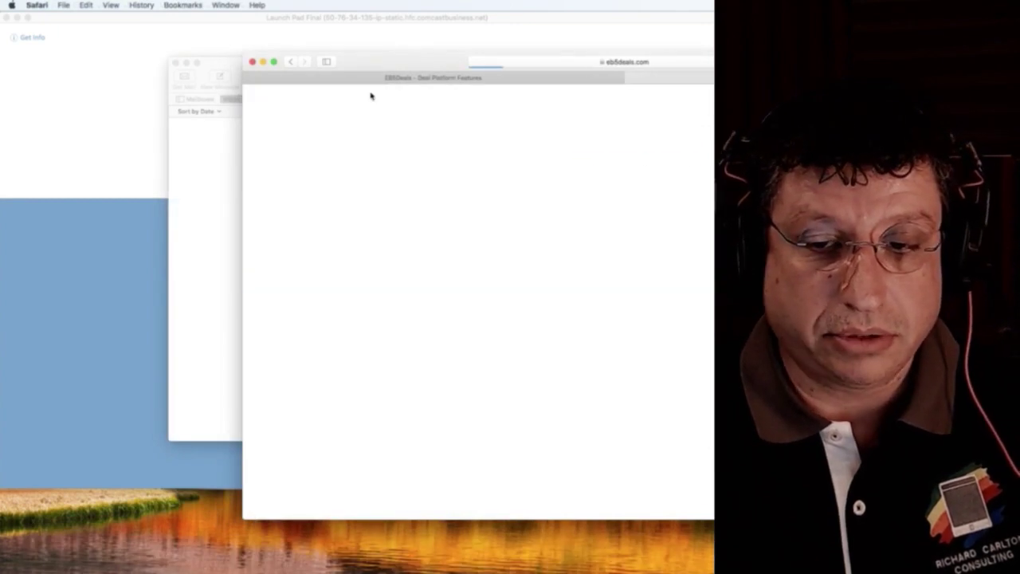
left_click(660, 152)
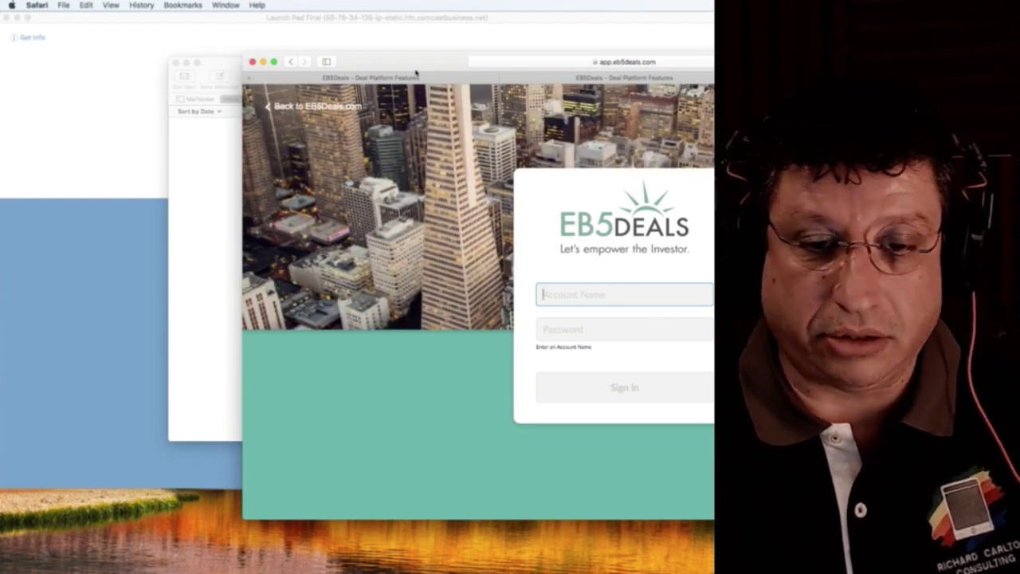
Quit Mail and bring up FileMaker's standard sign-in prompt for Launch Pad Final.
left_click_drag(407, 64, 529, 224)
left_click(374, 159)
left_click(531, 276)
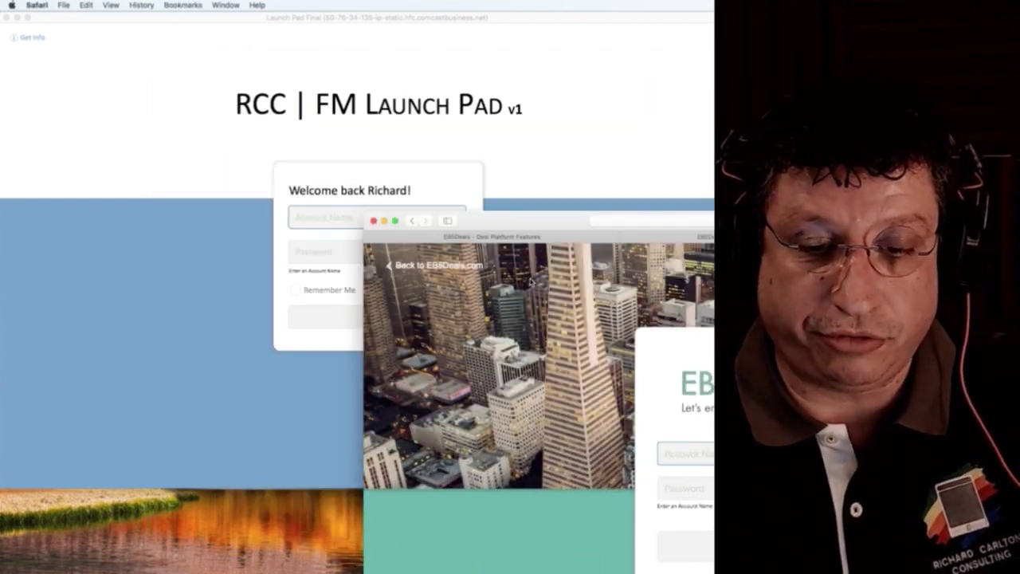
left_click(459, 206)
left_click(441, 295)
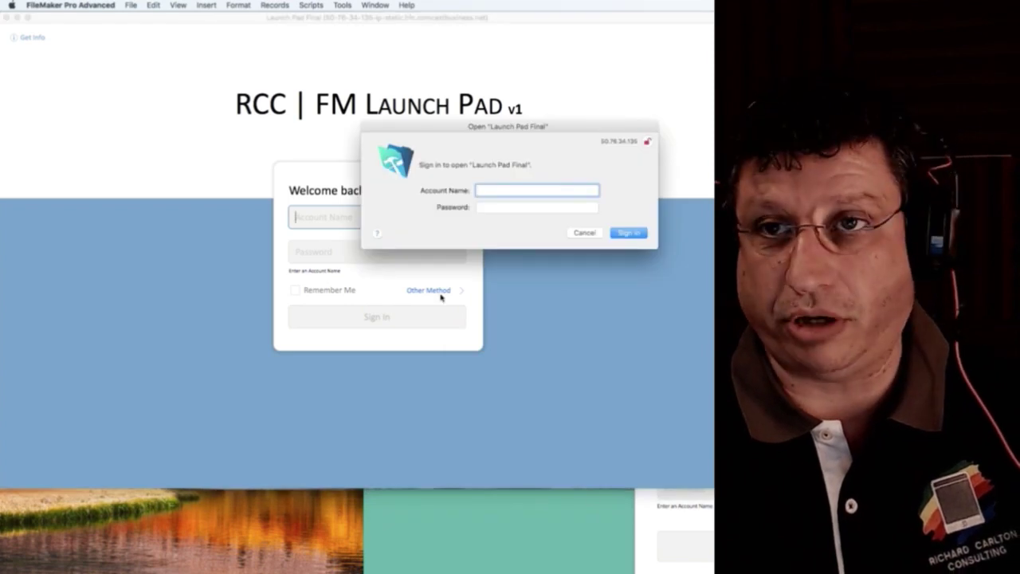
Sign back in and browse the Users screen's 199 active users to the new record.
key("Escape")
left_click(346, 214)
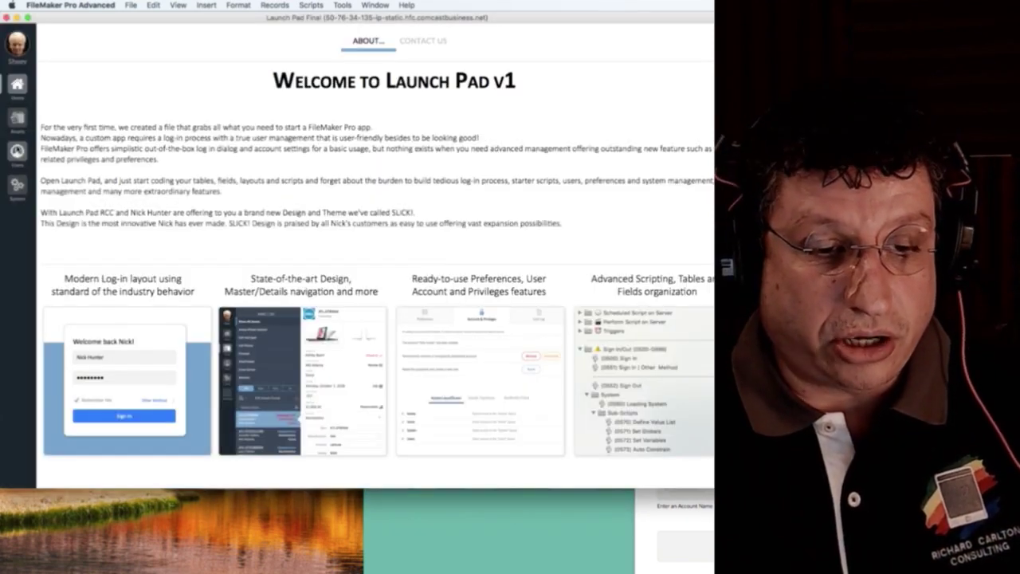
left_click(17, 150)
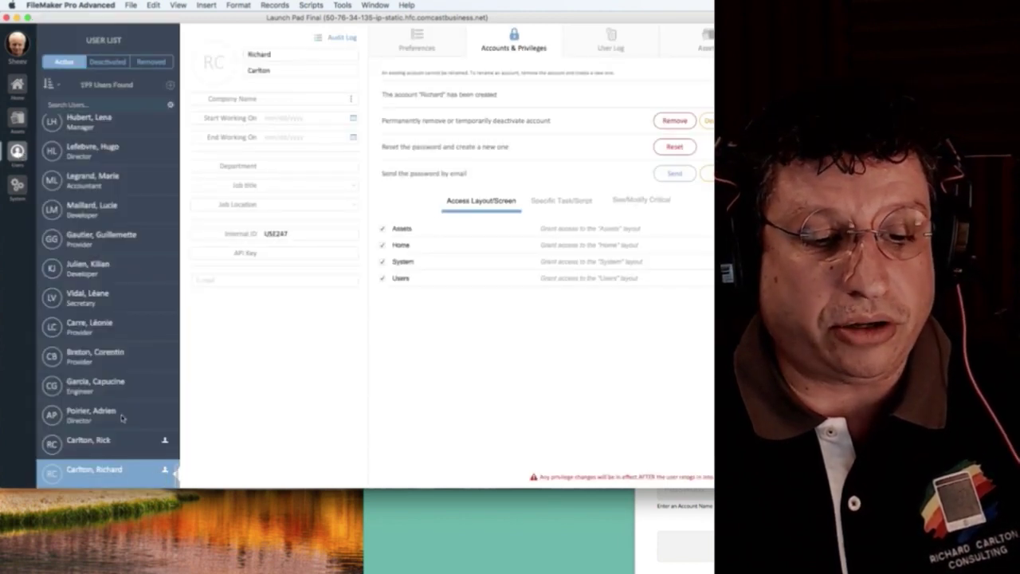
scroll(111, 408, "down", 15)
scroll(111, 408, "down", 5)
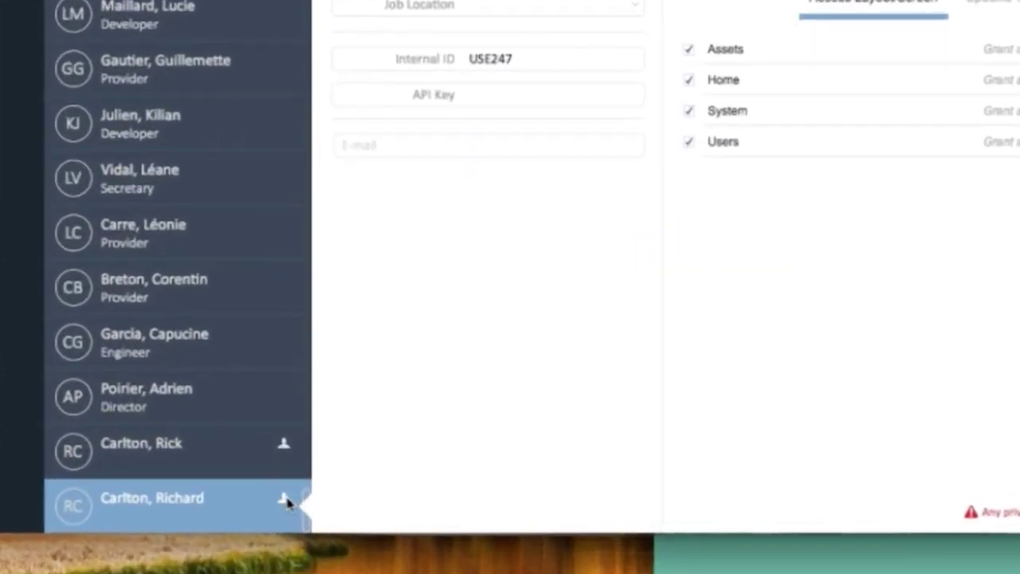
mouse_move(303, 514)
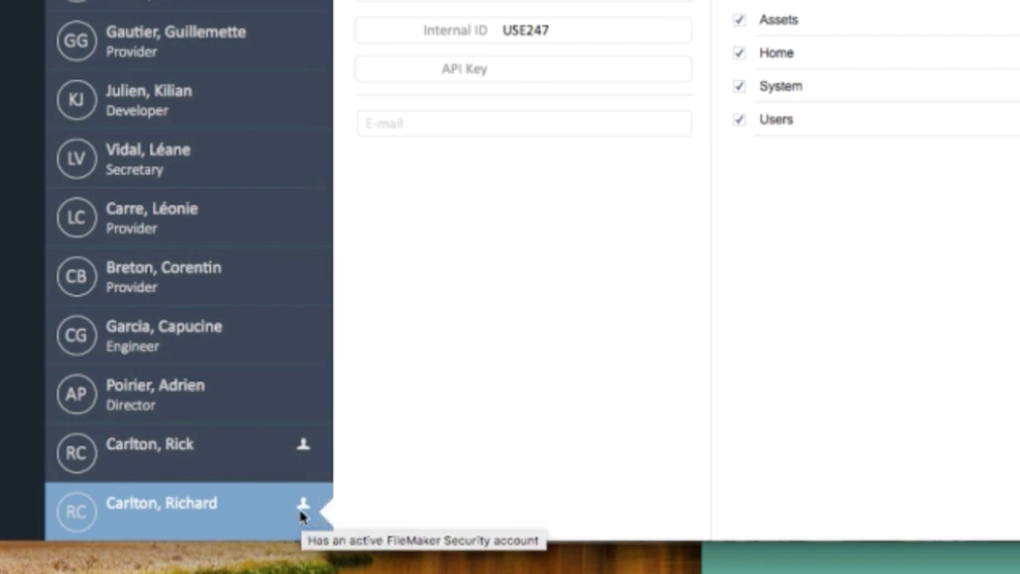
scroll(285, 223, "up", 10)
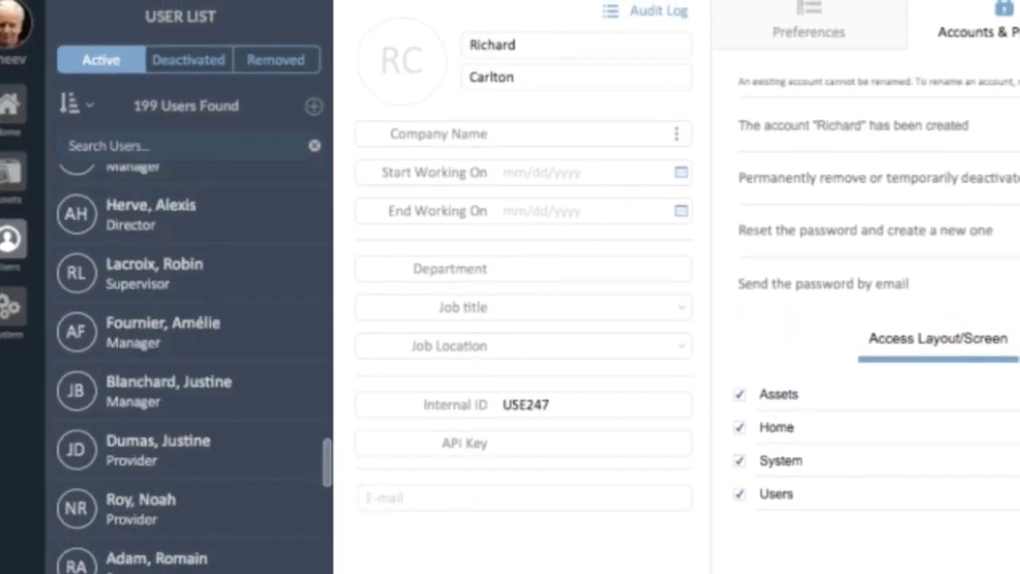
scroll(285, 223, "up", 5)
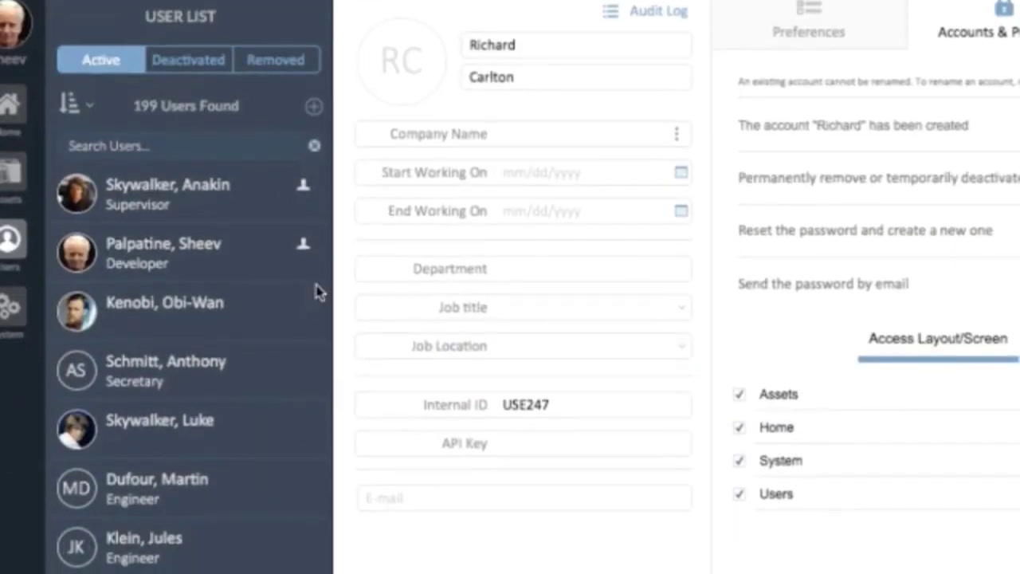
Look through the Developer and Supervisor records, then view the Developer's sign-in and sign-out log.
left_click(226, 256)
left_click(220, 212)
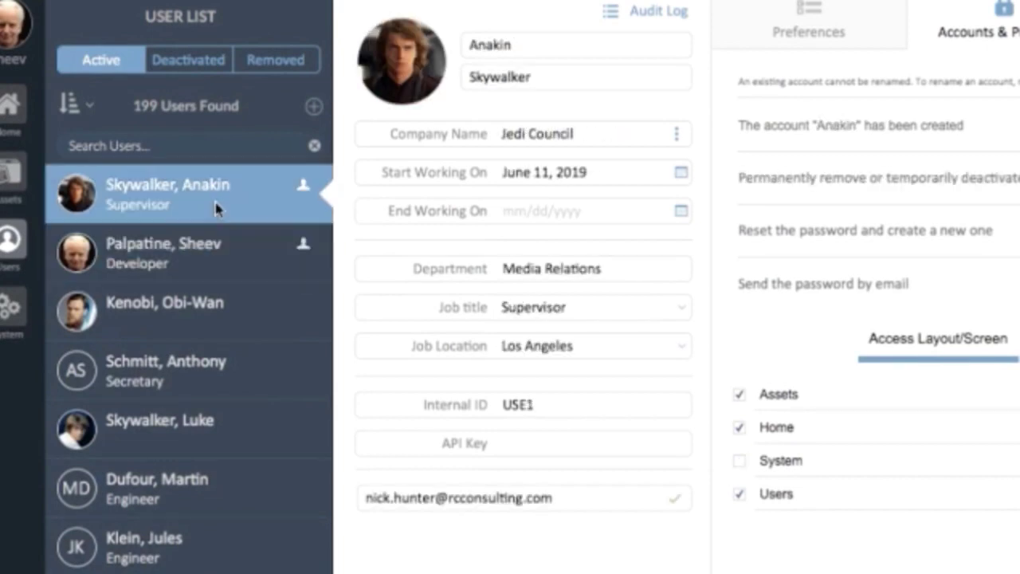
left_click(217, 239)
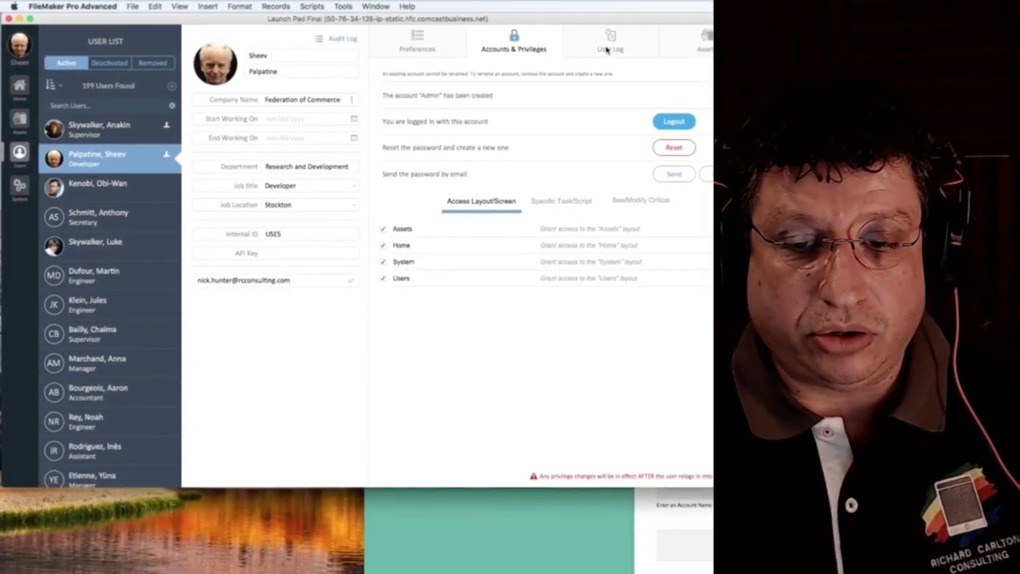
left_click(607, 49)
Scroll down the User List and open the newly added user's record.
scroll(89, 294, "down", 15)
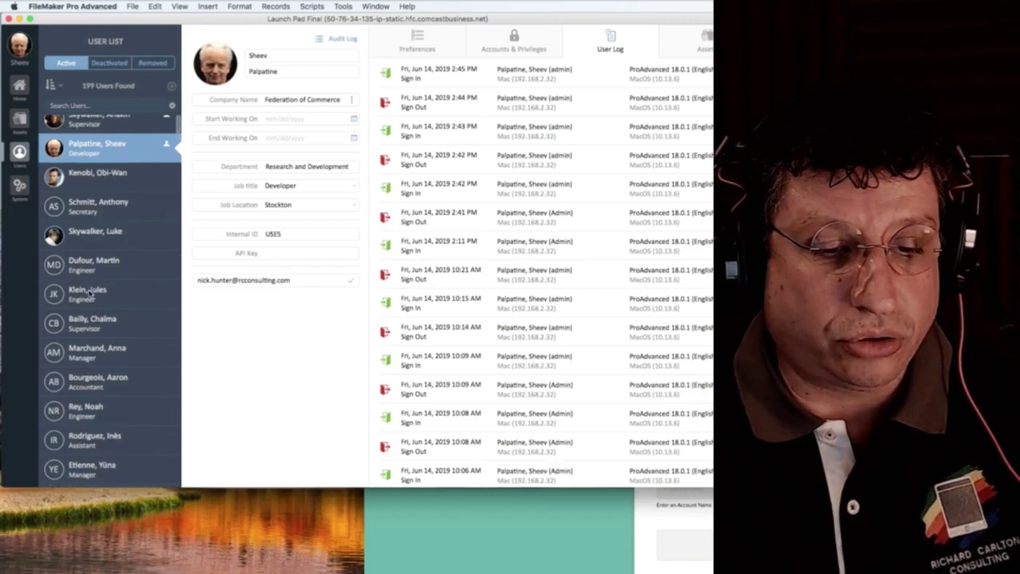
scroll(89, 294, "down", 10)
left_click(109, 470)
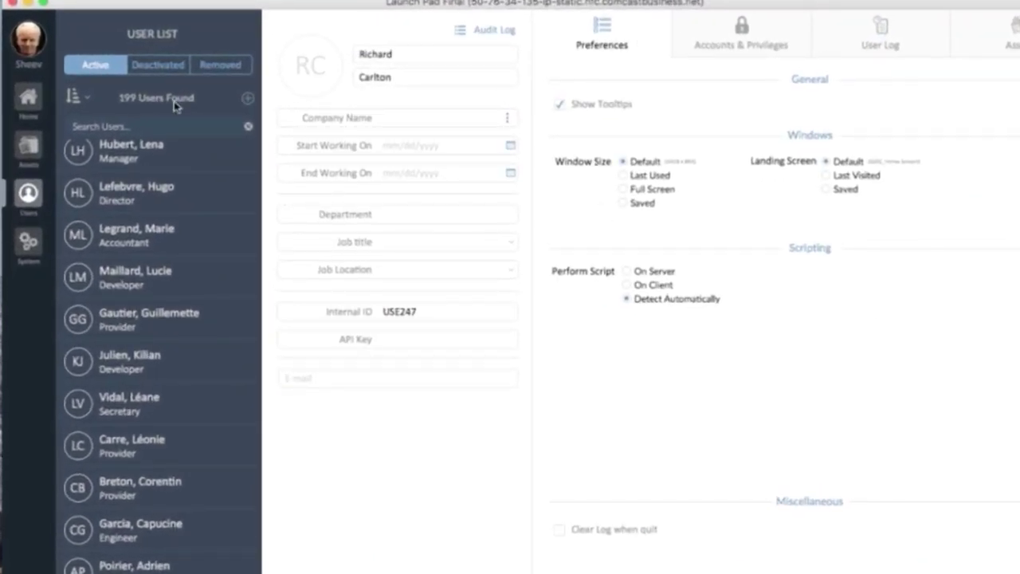
Give the Federation of Commerce developer Full Screen window size and a Last Visited landing screen.
scroll(169, 271, "up", 10)
scroll(169, 267, "up", 5)
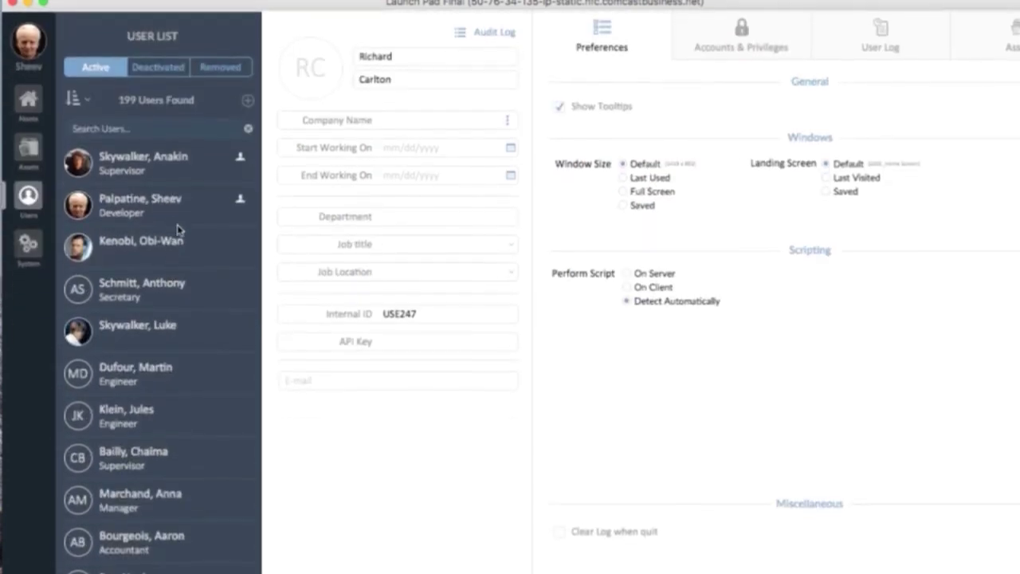
left_click(160, 204)
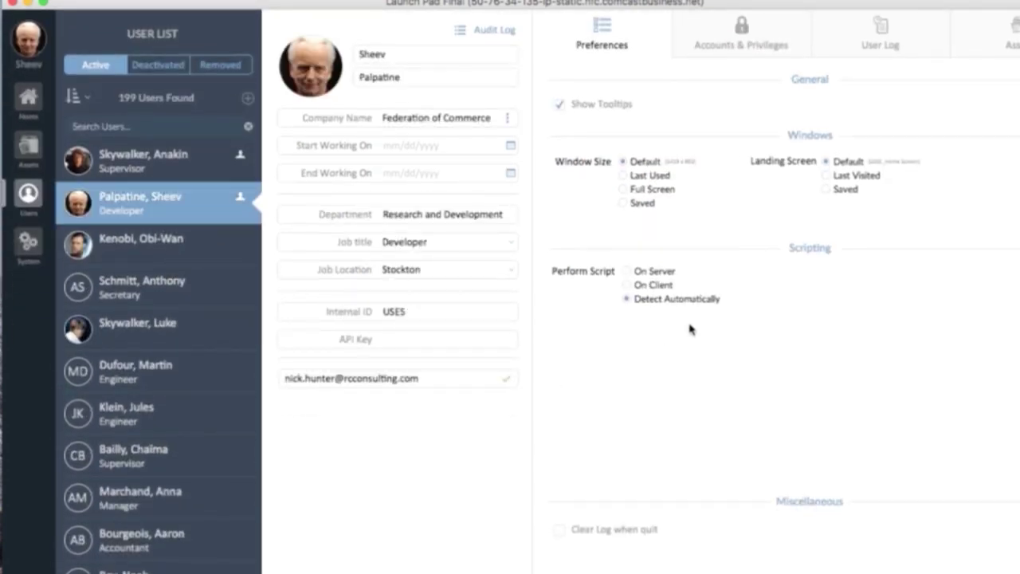
left_click(652, 192)
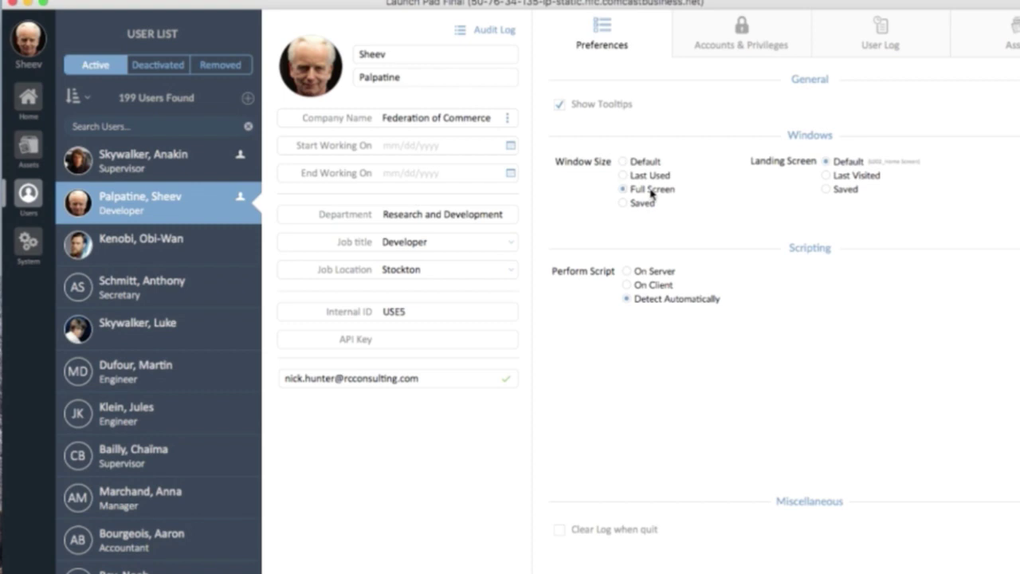
left_click(843, 179)
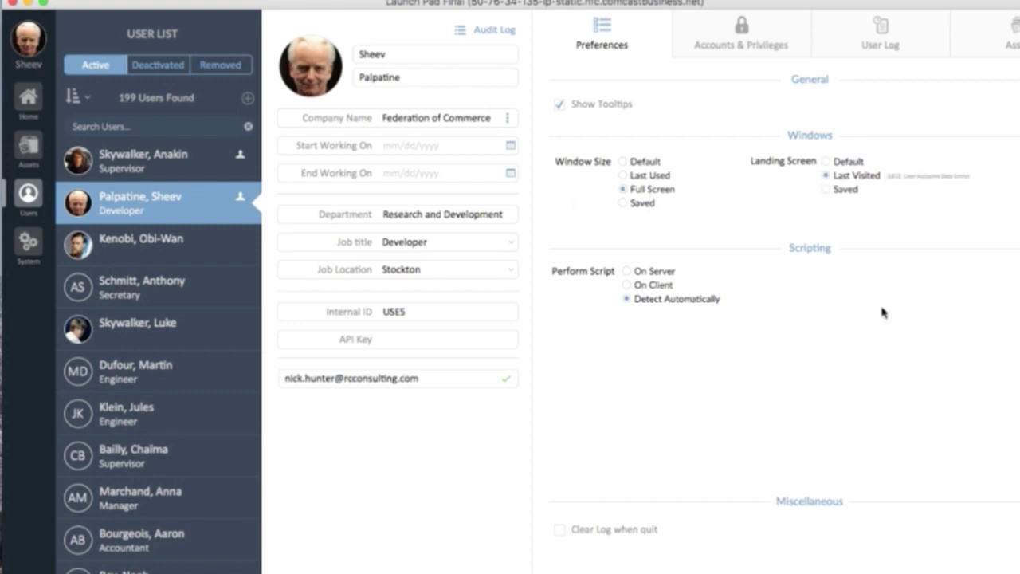
left_click(39, 38)
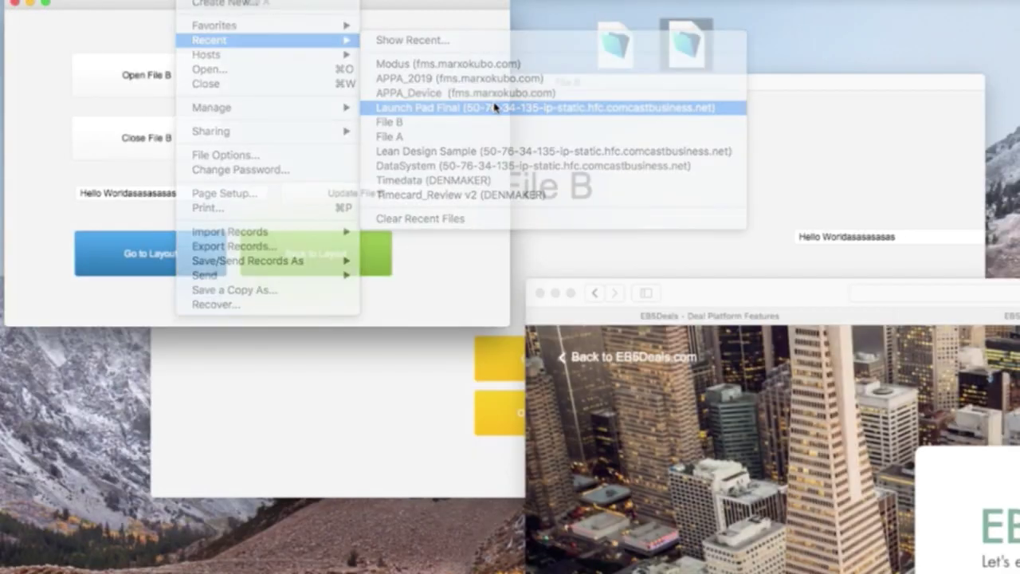
Sign out, reopen Launch Pad Final and log back in as admin.
left_click(478, 104)
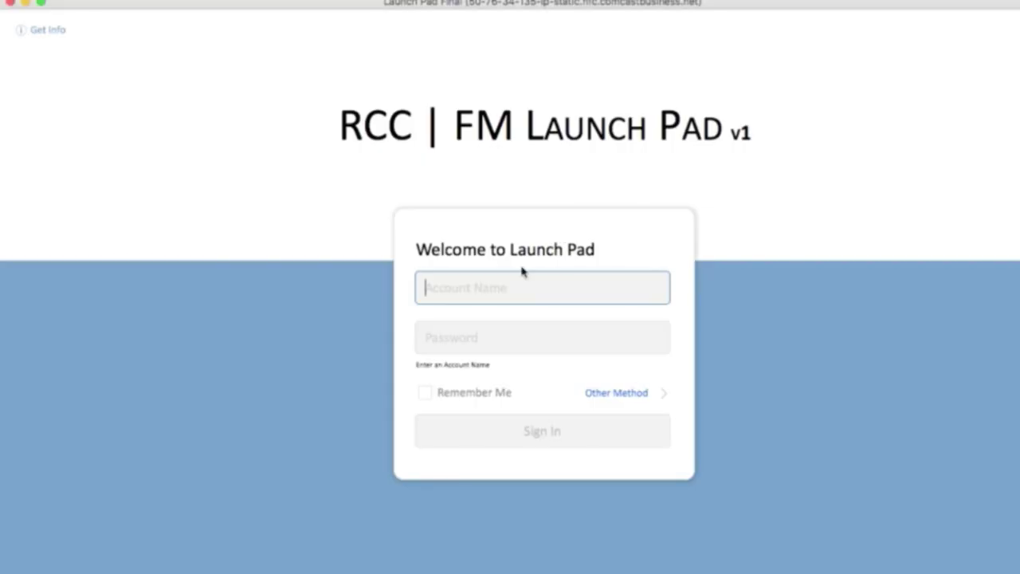
type("admin")
key("Return")
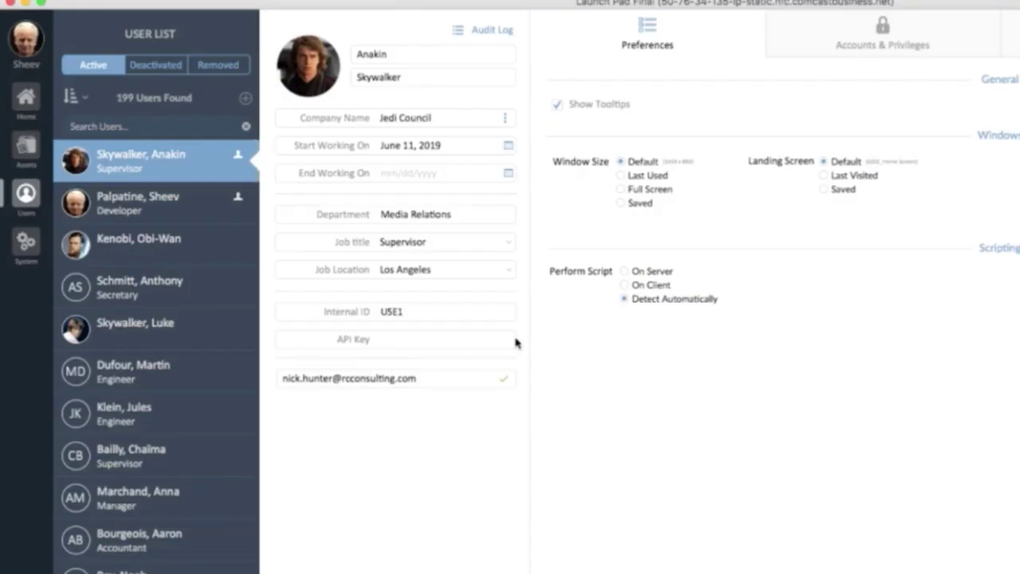
Set the developer's window size to Saved at the current size and the landing screen to Saved.
left_click(167, 209)
left_click(640, 205)
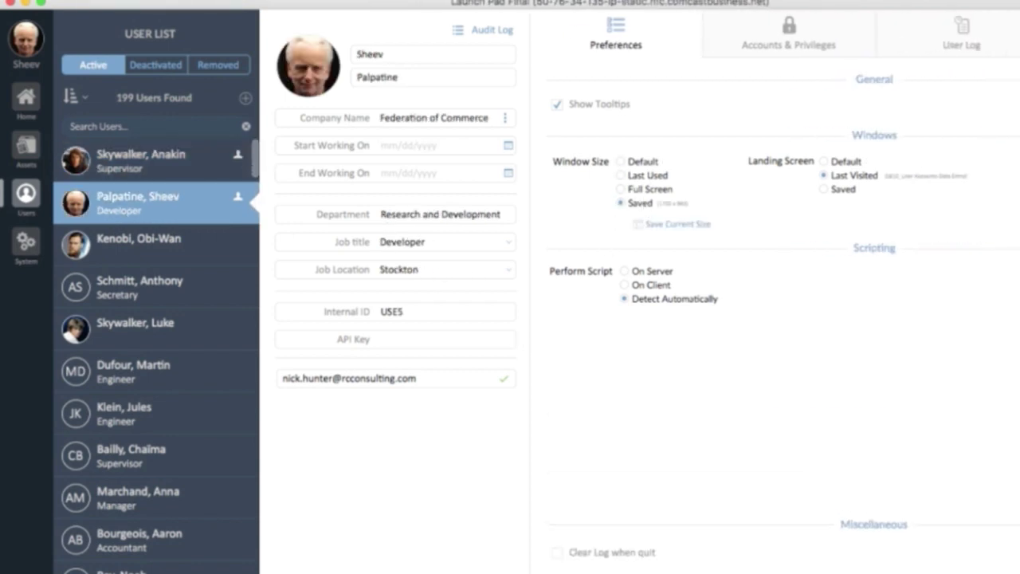
left_click(659, 227)
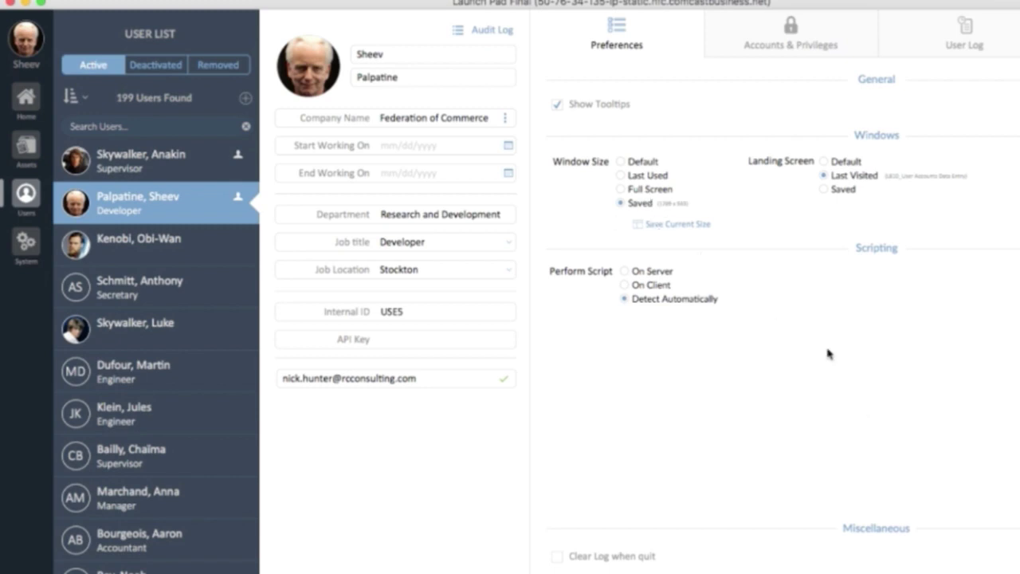
left_click(843, 189)
left_click(885, 214)
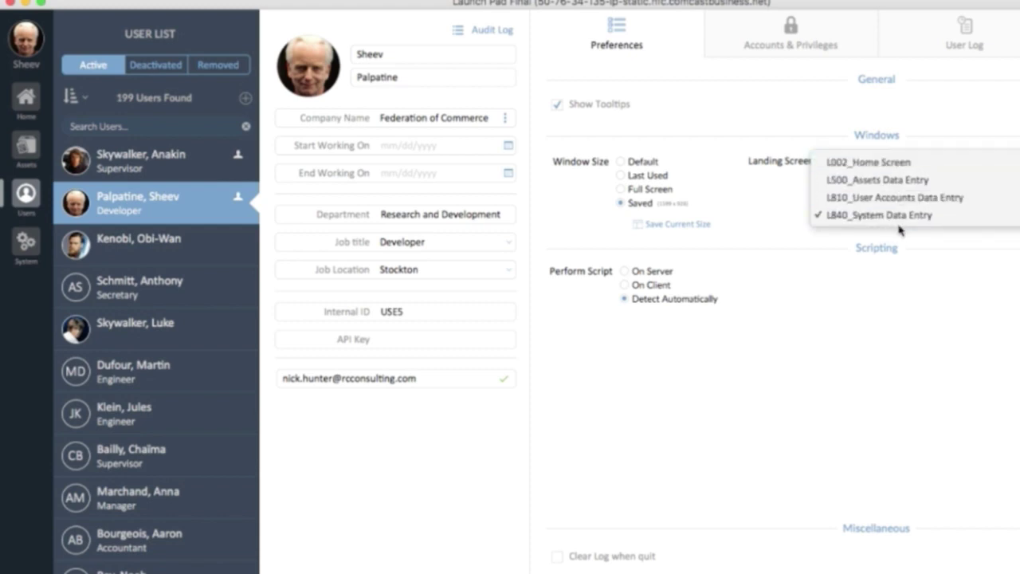
left_click(880, 291)
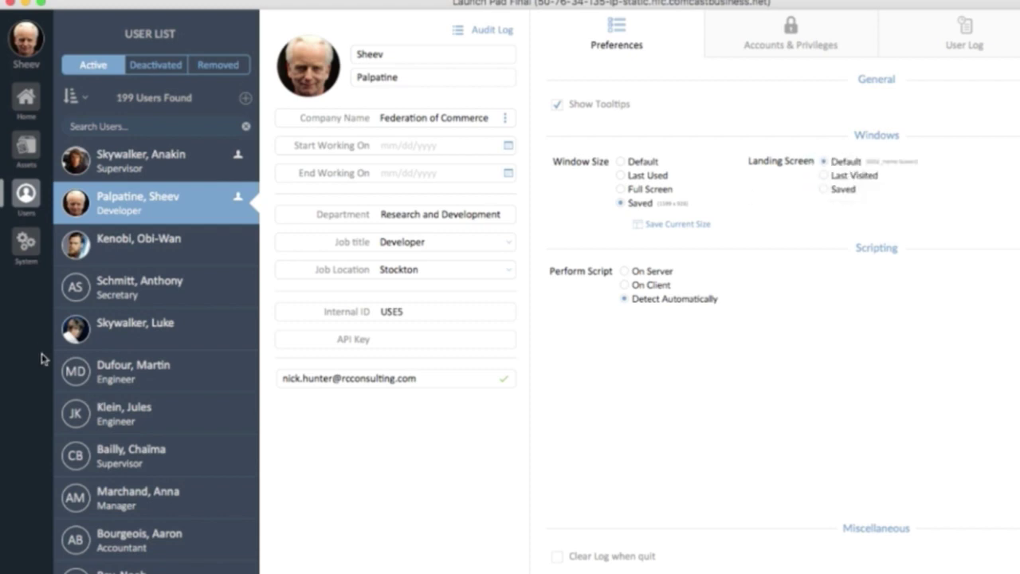
left_click(26, 242)
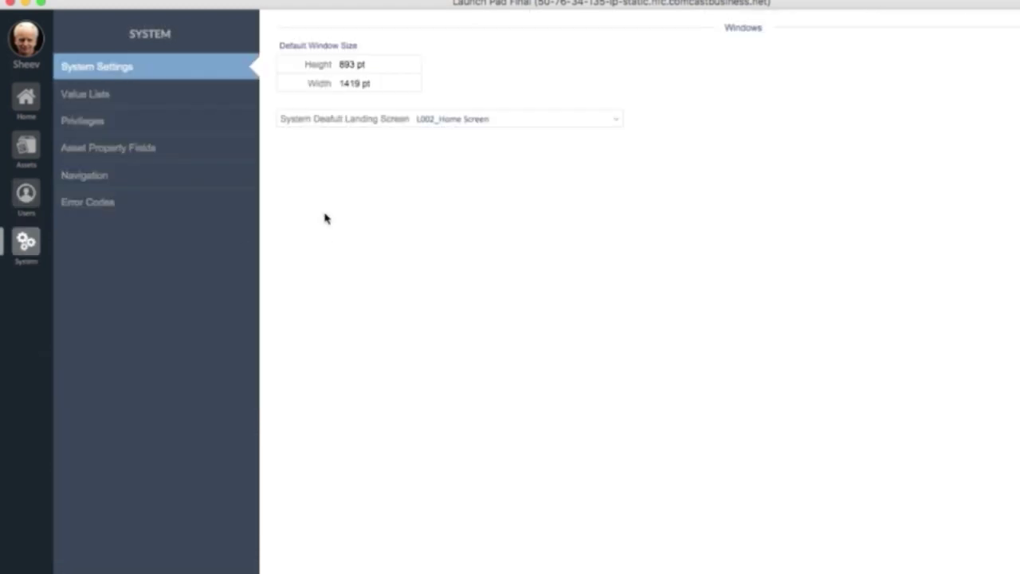
left_click(484, 119)
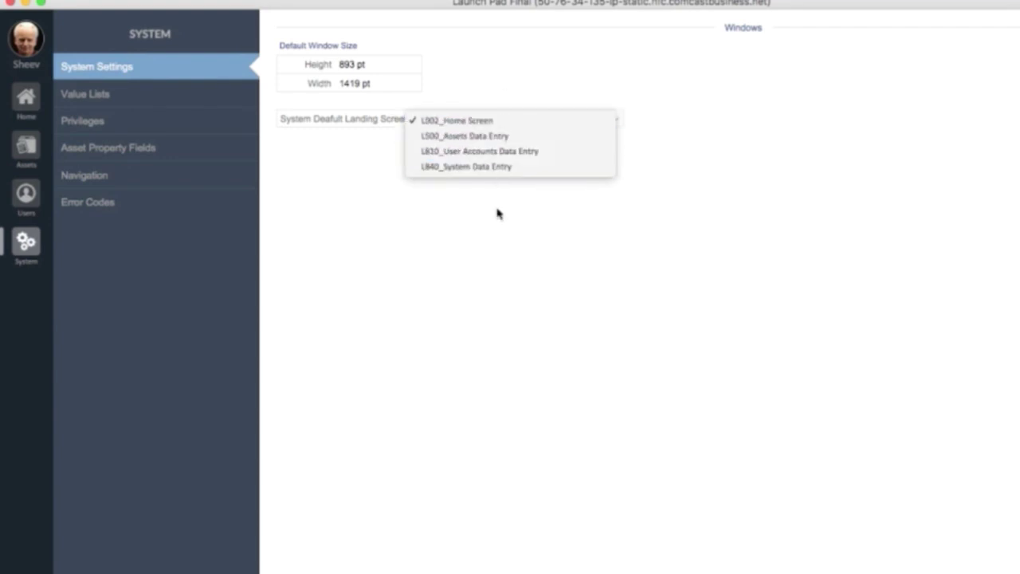
left_click(479, 292)
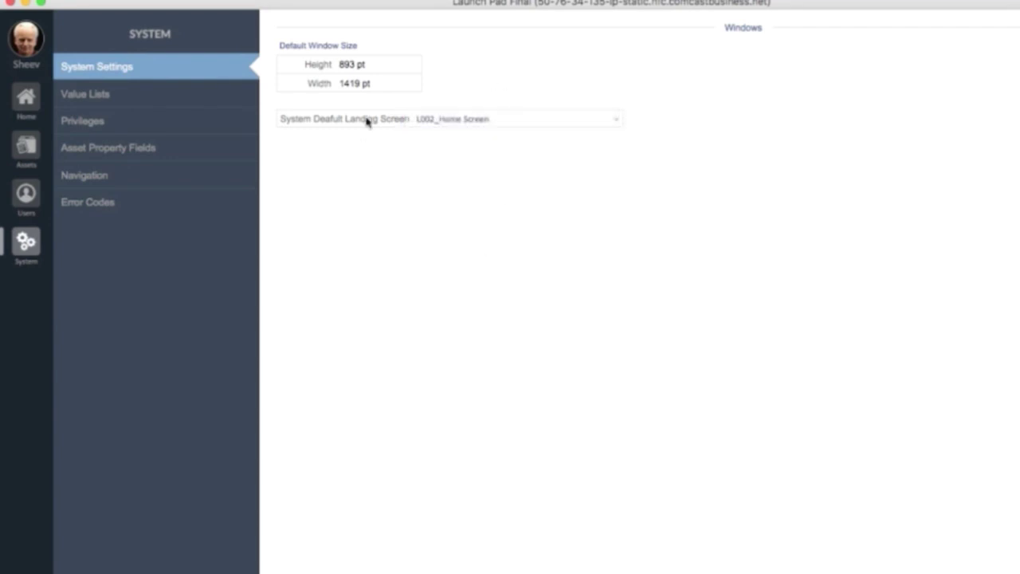
left_click(448, 119)
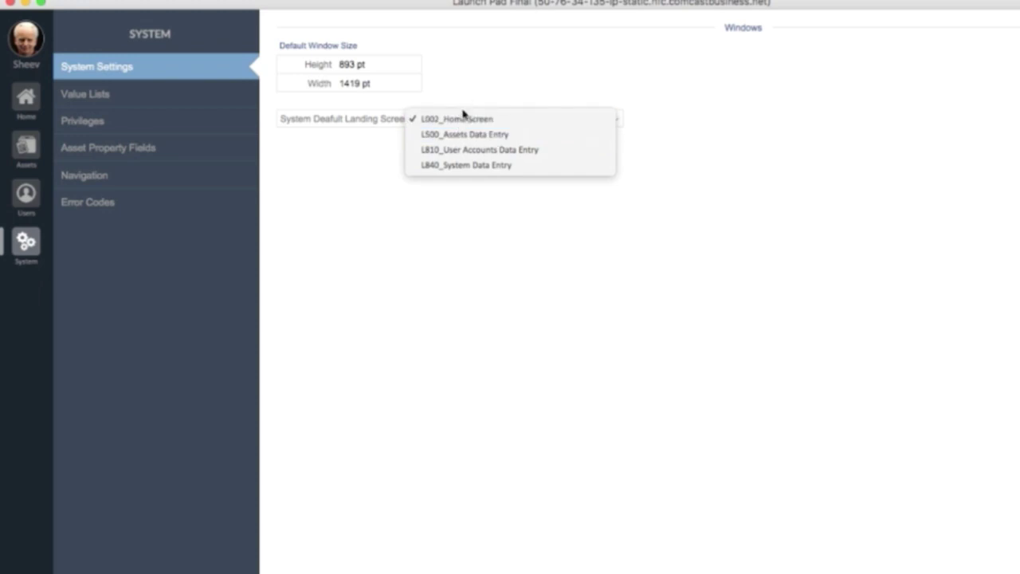
left_click(412, 80)
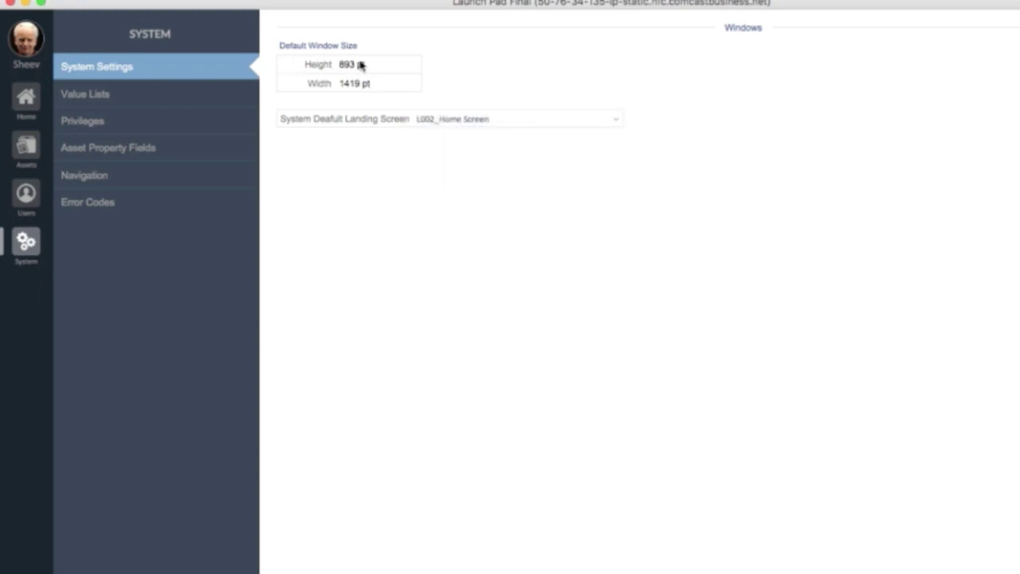
left_click(25, 194)
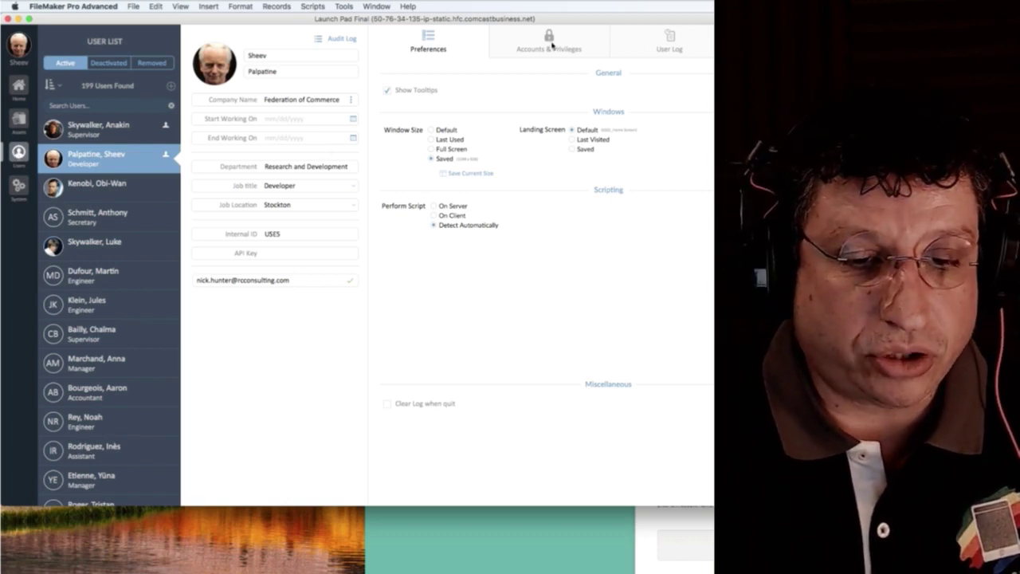
left_click(297, 280)
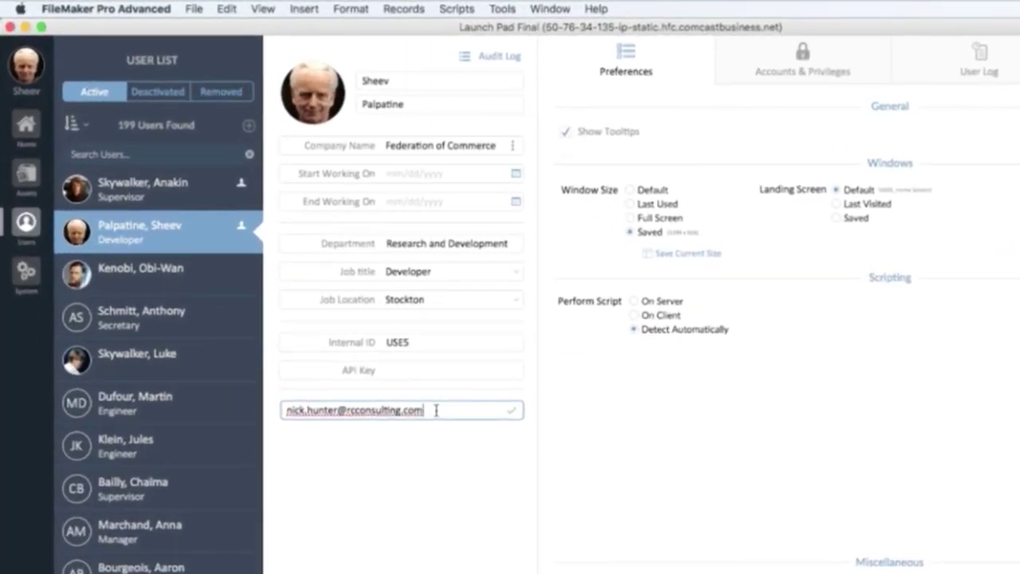
left_click(194, 8)
mouse_move(351, 135)
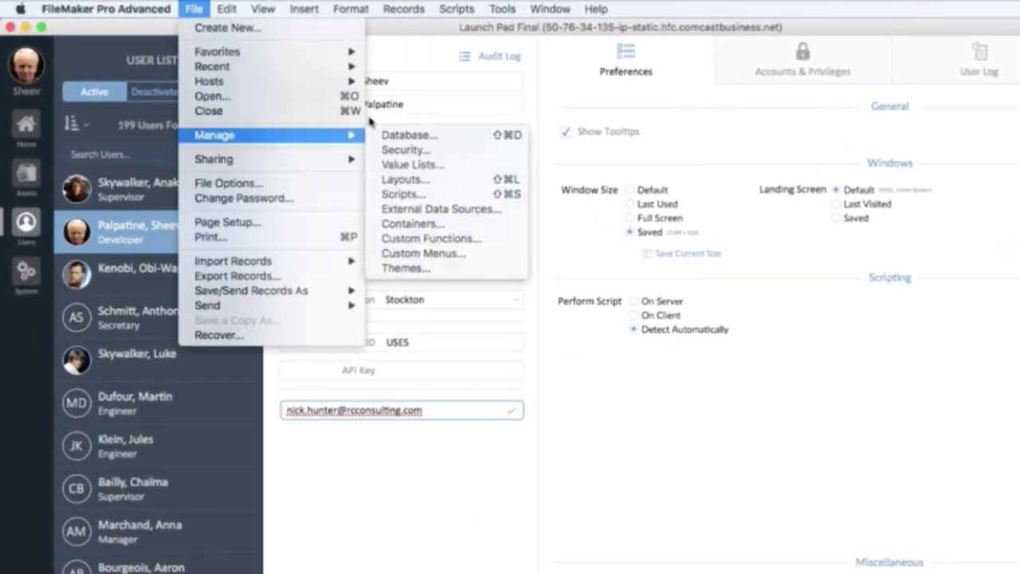
left_click(446, 239)
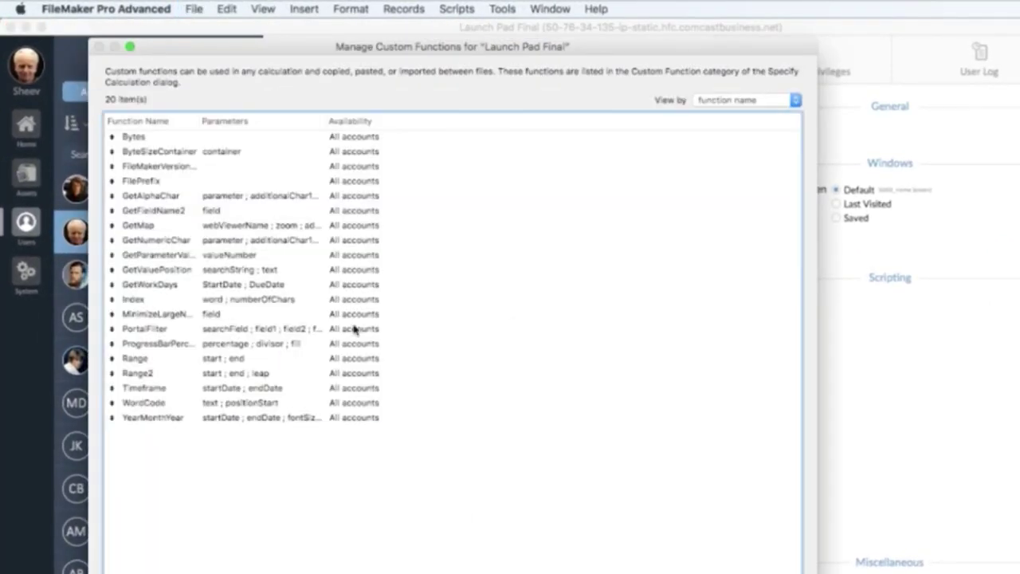
left_click_drag(198, 120, 343, 121)
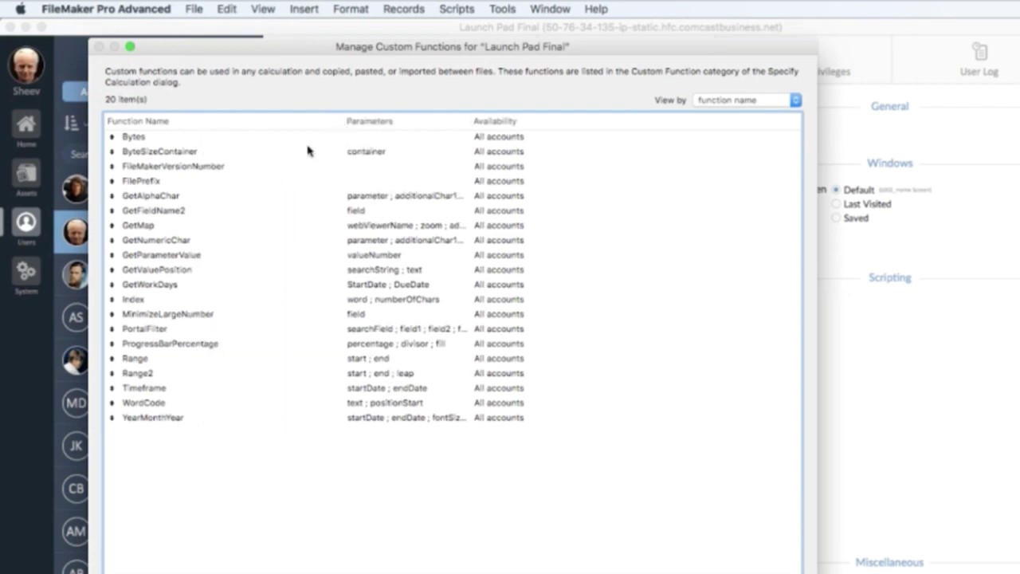
left_click(239, 143)
left_click(214, 405, "shift")
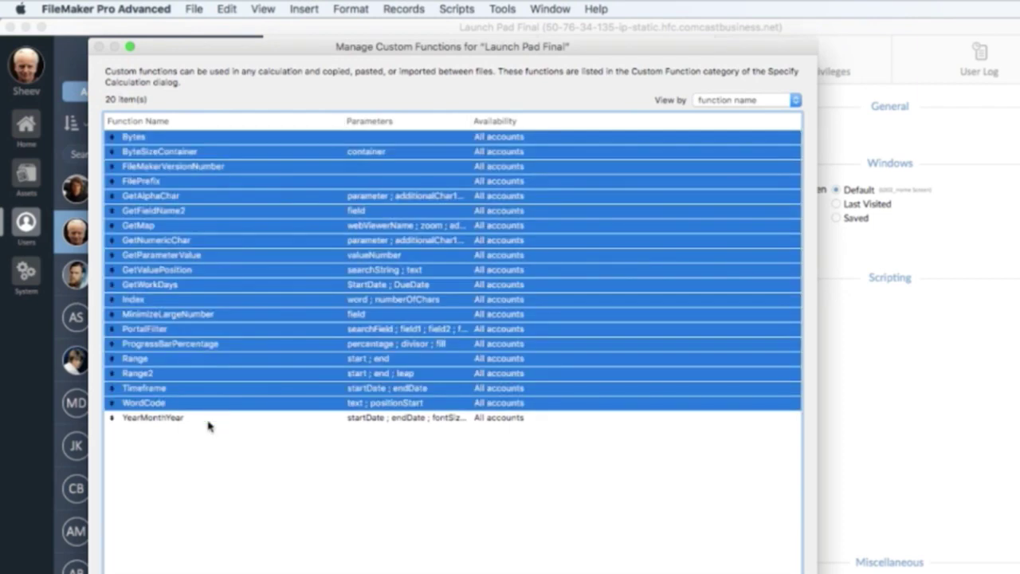
left_click(207, 423, "shift")
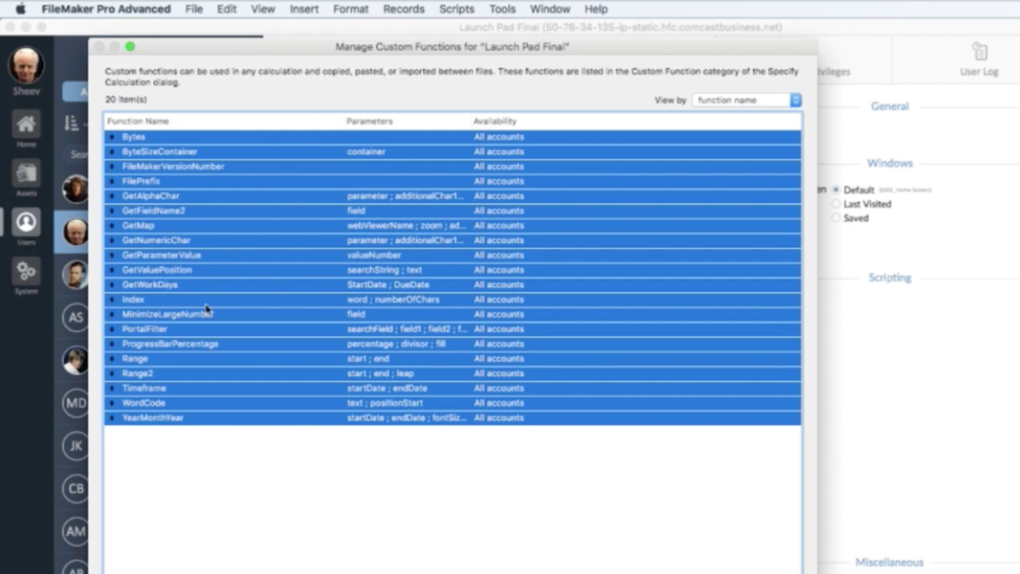
key("Escape")
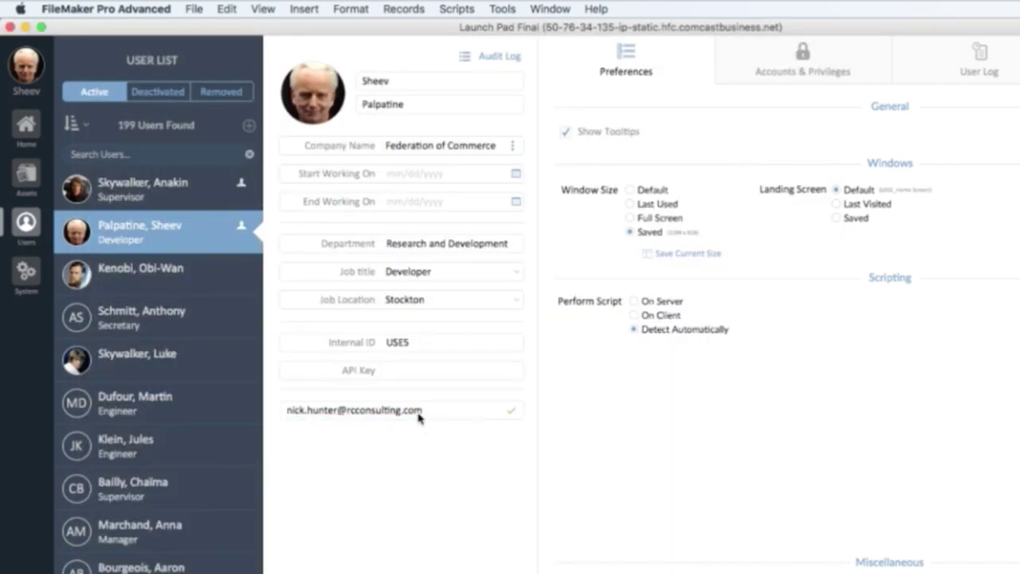
Remove the @ from the developer's e-mail address and commit the edit.
left_click(419, 414)
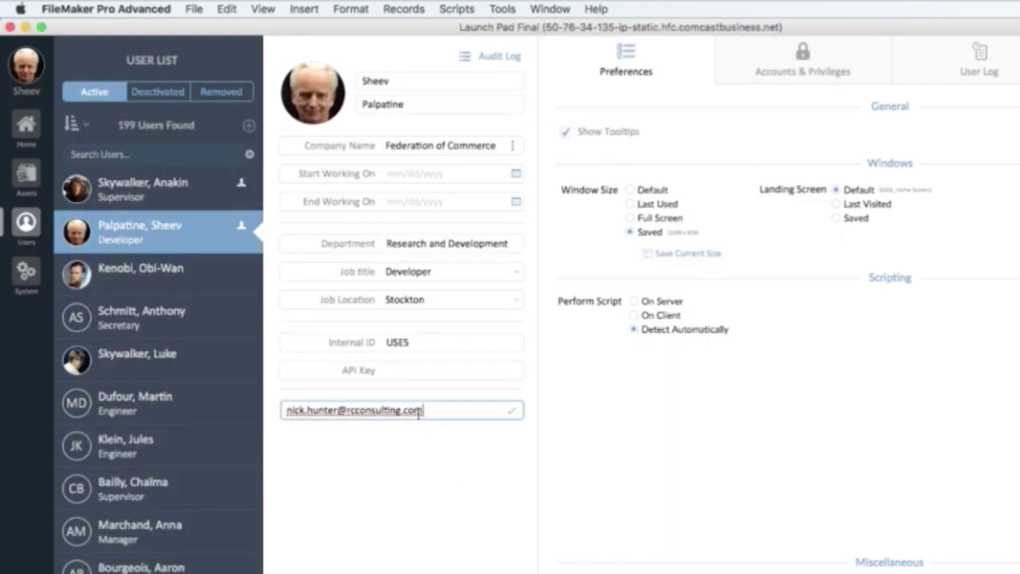
left_click(343, 411)
key("BackSpace")
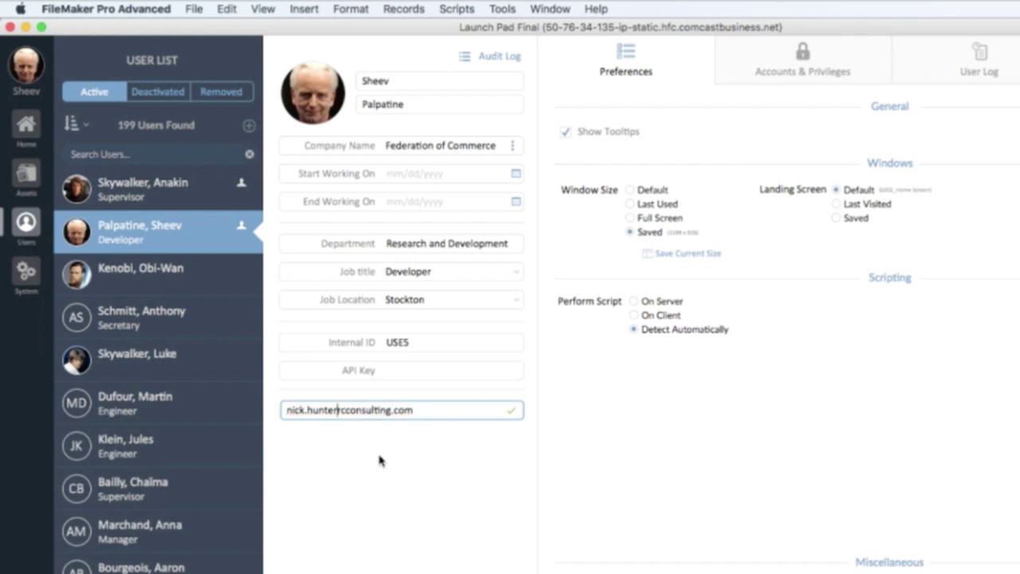
left_click(379, 461)
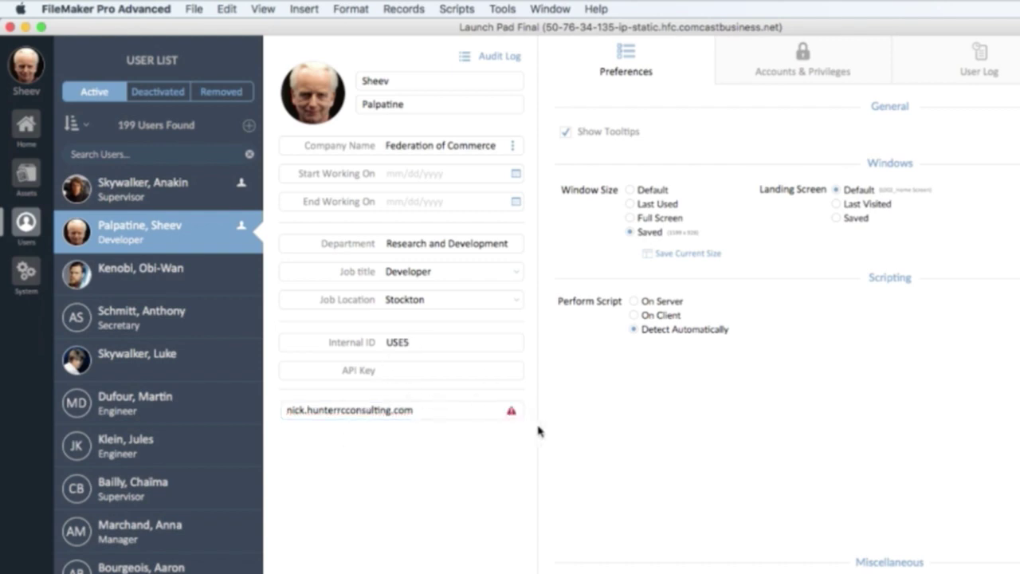
Correct the e-mail address again, then switch the user form into Layout mode.
left_click(362, 417)
left_click(341, 413)
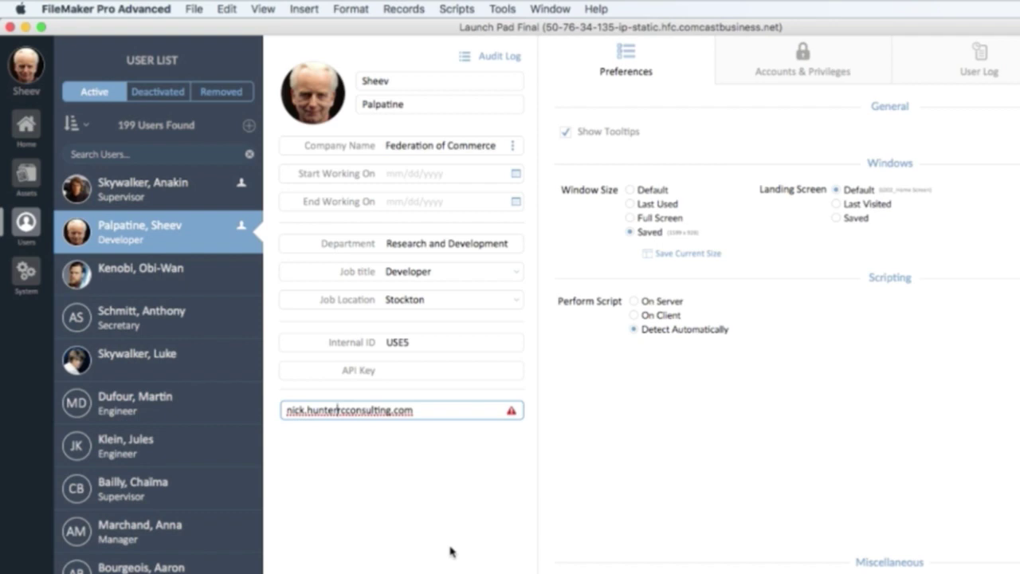
left_click(409, 481)
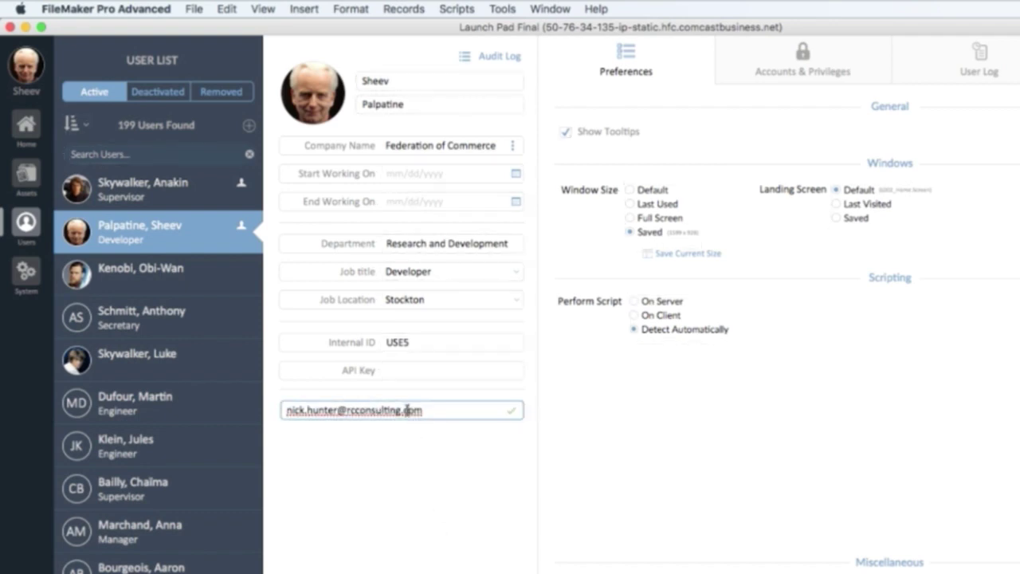
left_click(405, 409)
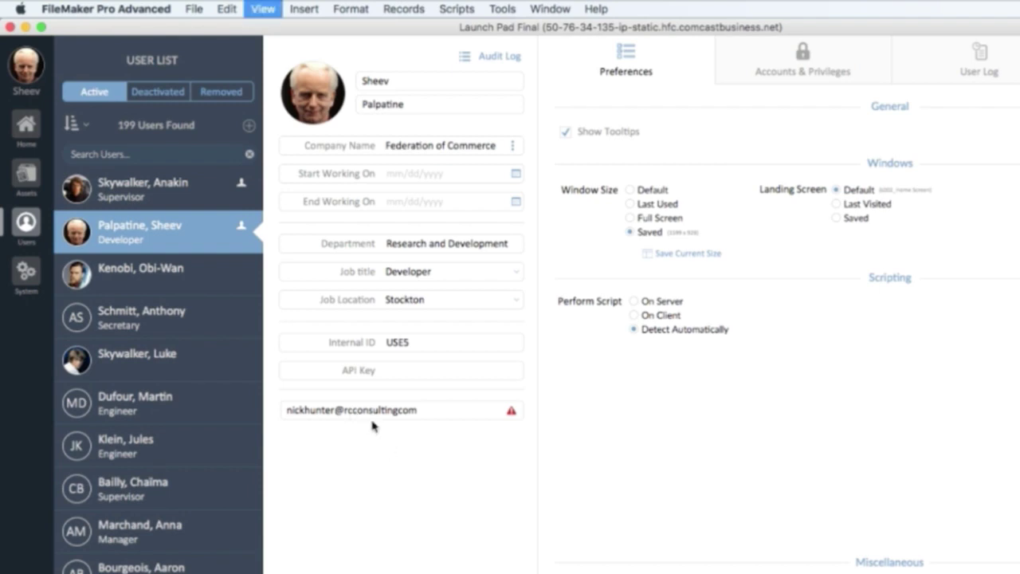
key("super+l")
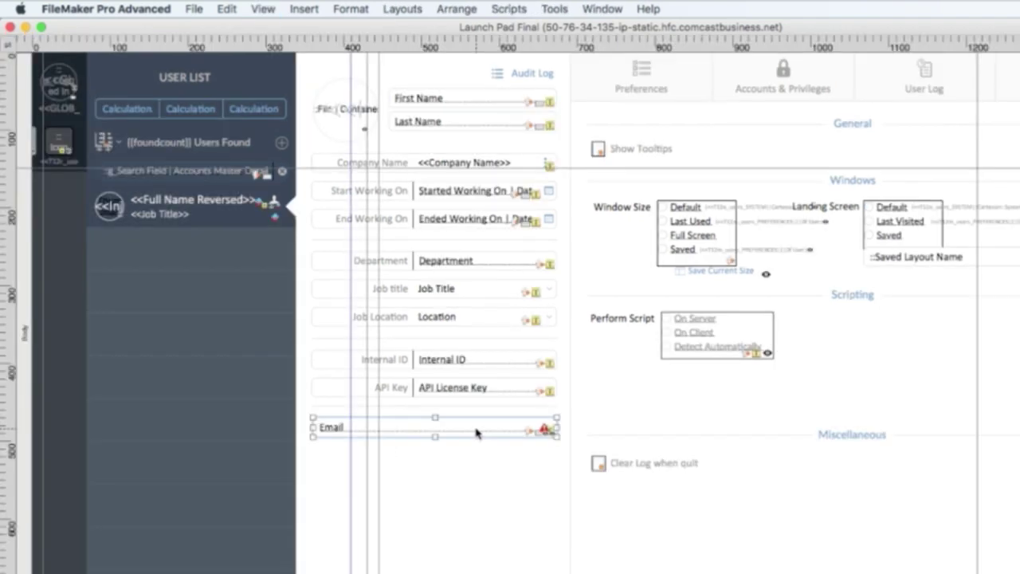
Check the Email field's OnObjectEnter and OnObjectSave Audit Log triggers, then return to Browse mode.
left_click(525, 253)
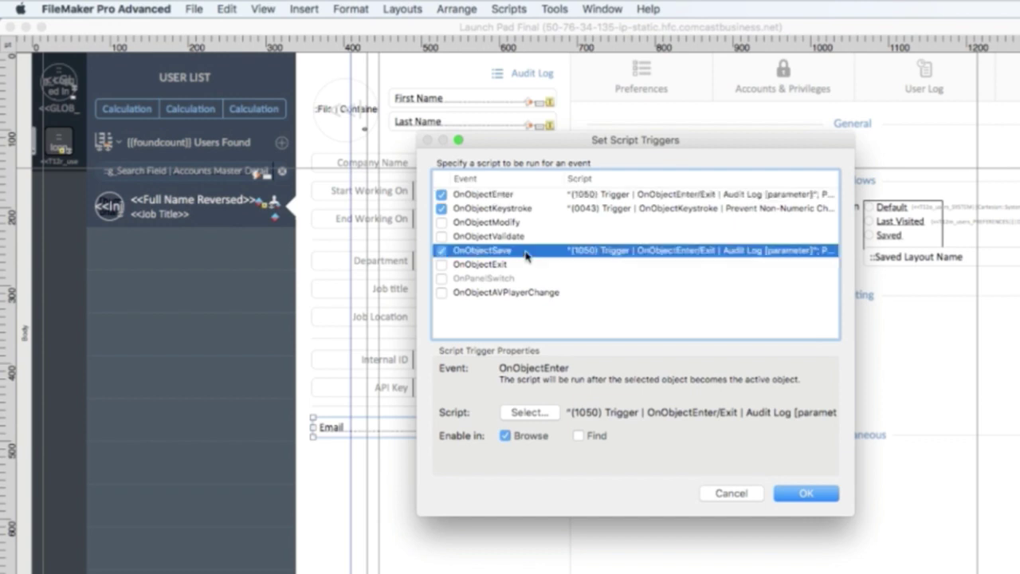
left_click(513, 196)
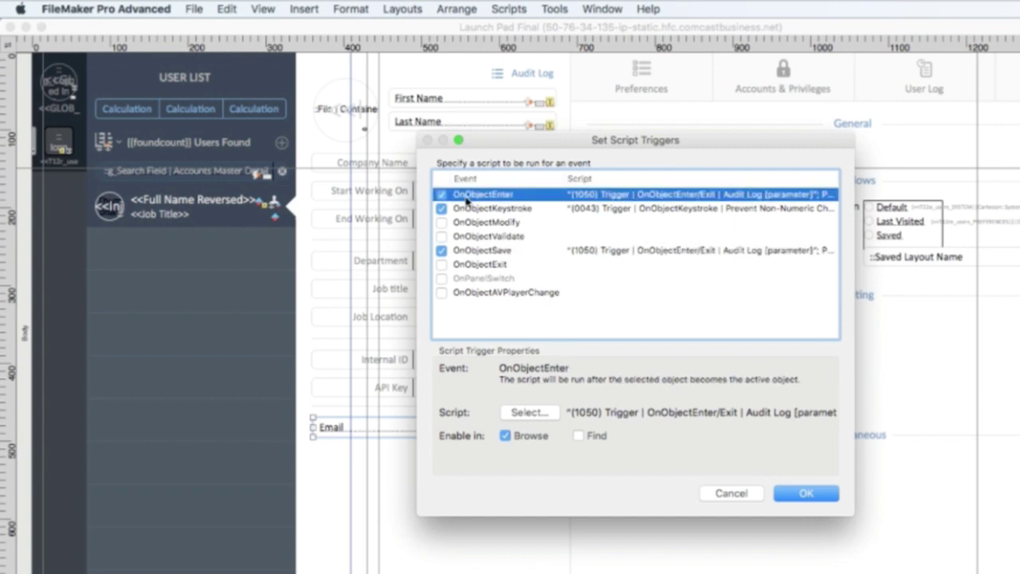
left_click(506, 251)
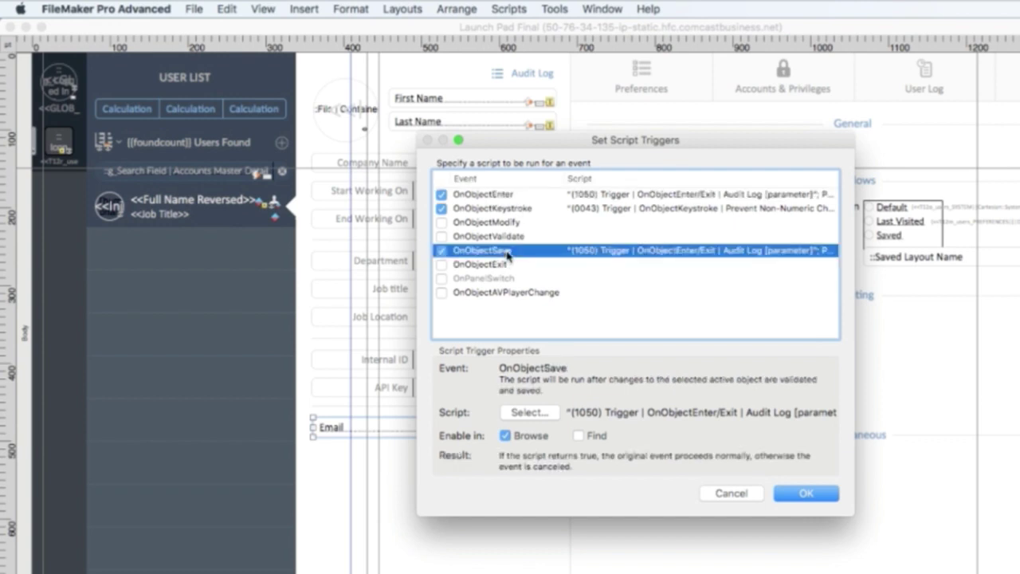
key("Return")
key("super+b")
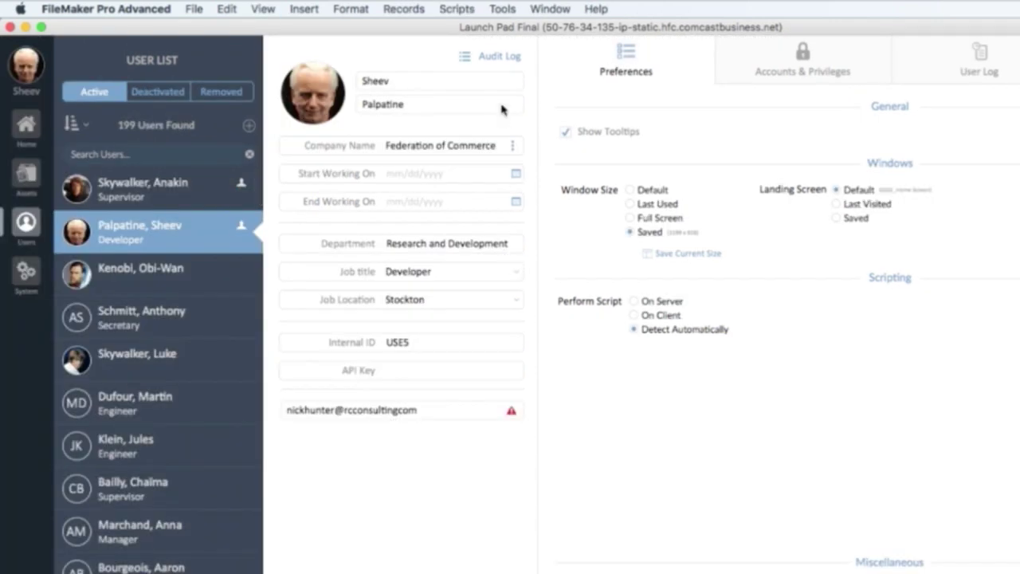
Glance at the audit log, job title list and job location list without changing anything.
left_click(499, 57)
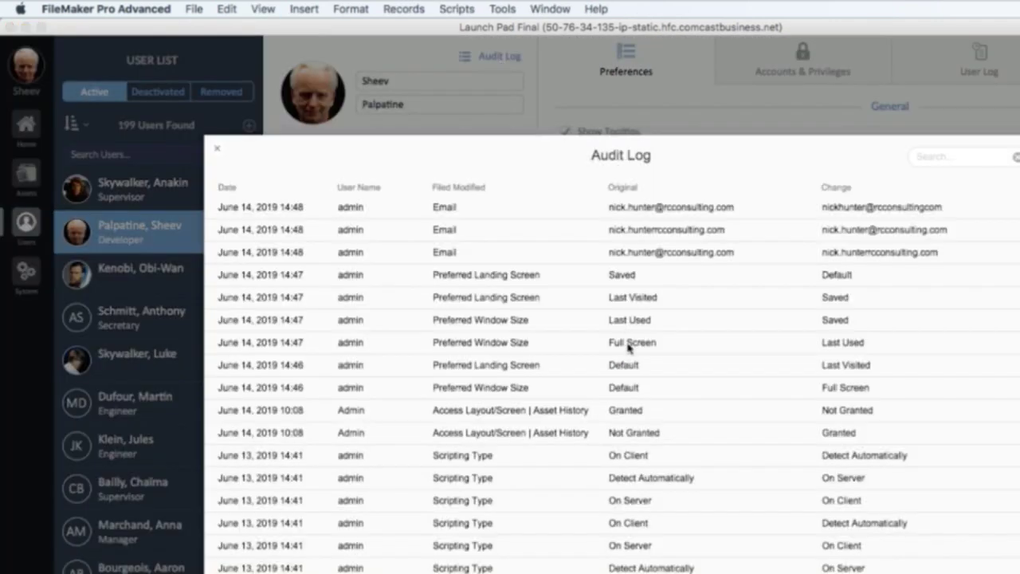
left_click(498, 59)
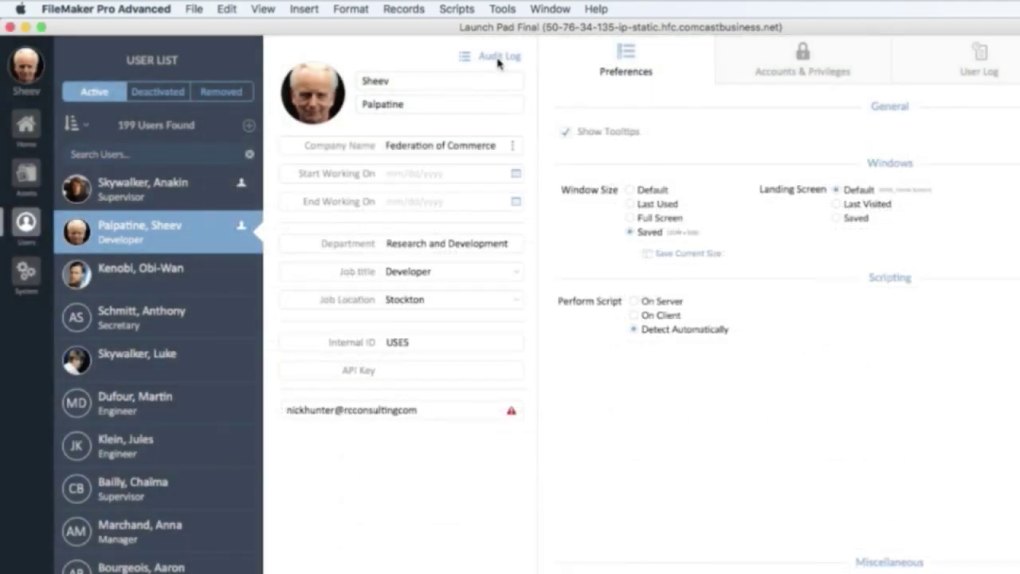
left_click(451, 270)
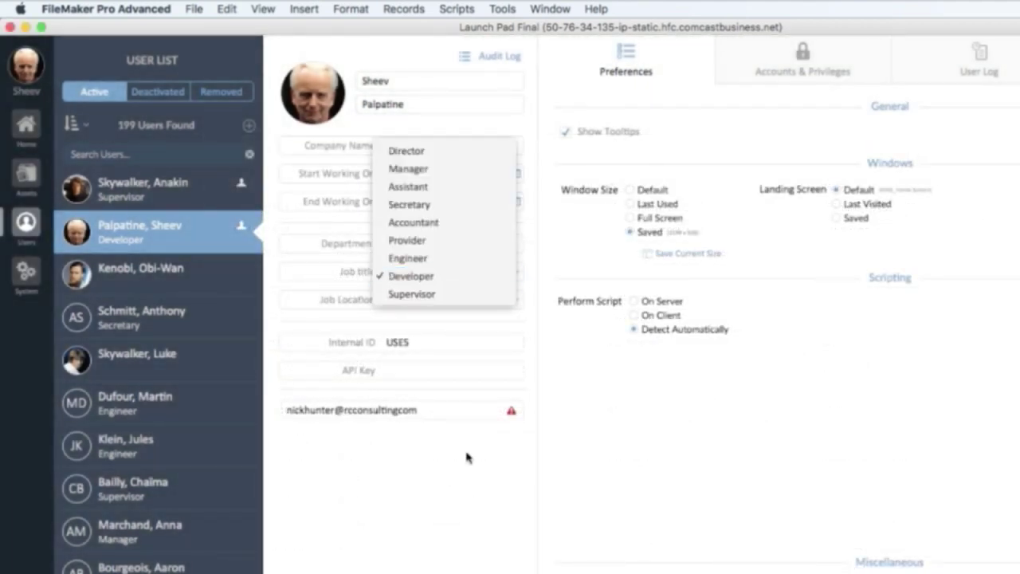
left_click(459, 476)
left_click(443, 302)
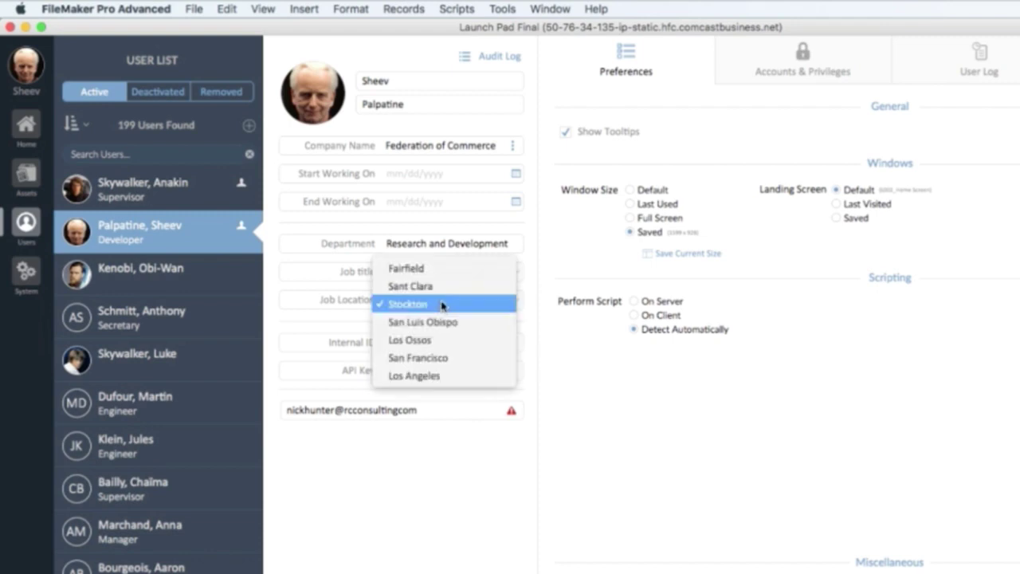
left_click(425, 458)
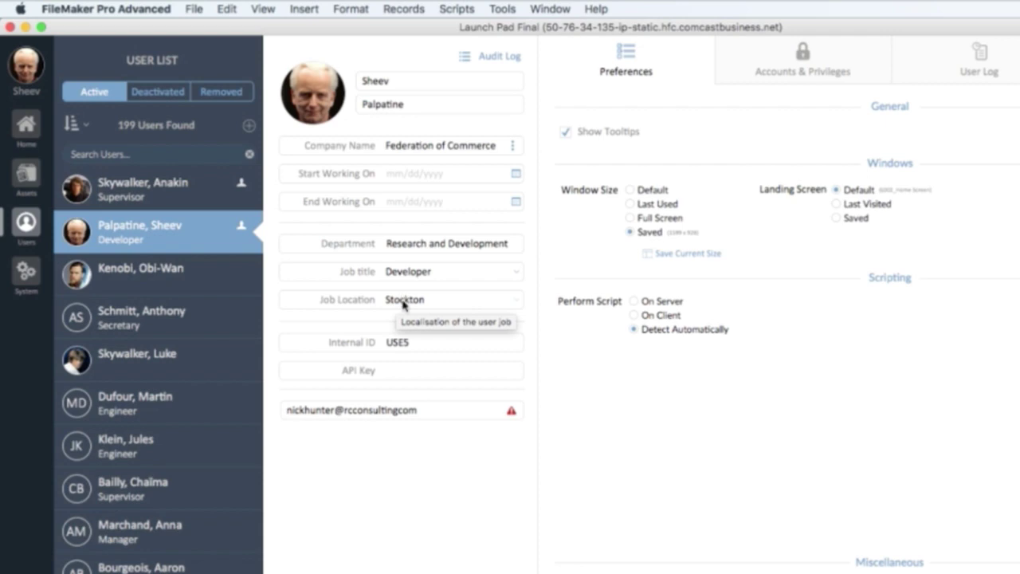
Change the job location to Sant Clara and open the audit log showing the change.
left_click(404, 303)
left_click(407, 283)
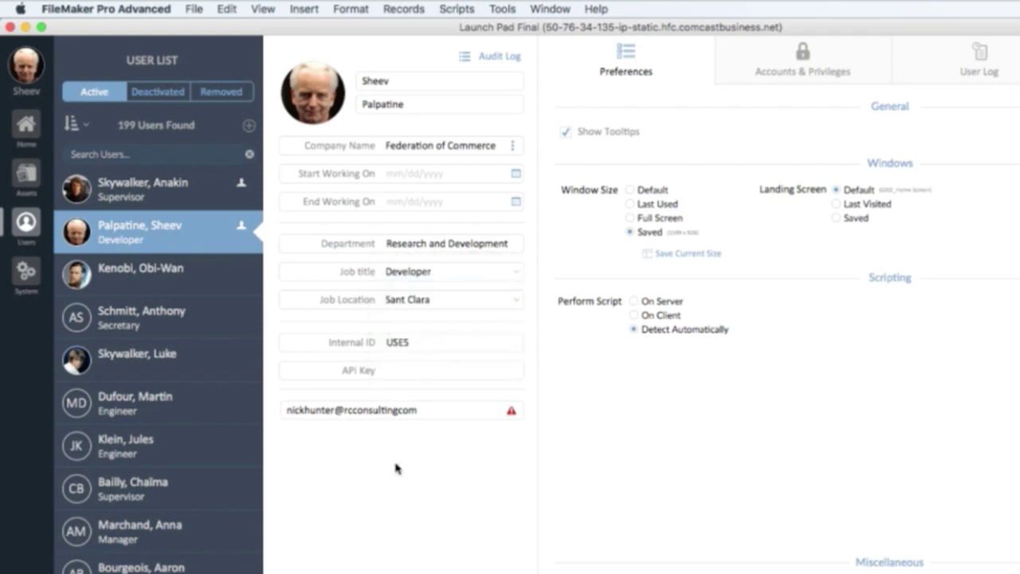
left_click(502, 58)
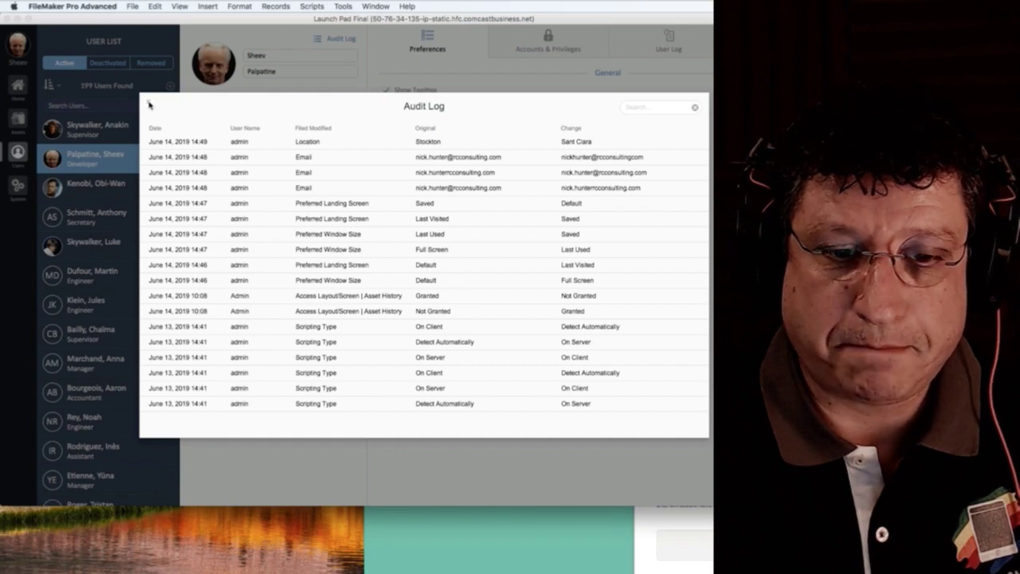
Close the Audit Log overlay that records the Stockton to Sant Clara change.
left_click(148, 104)
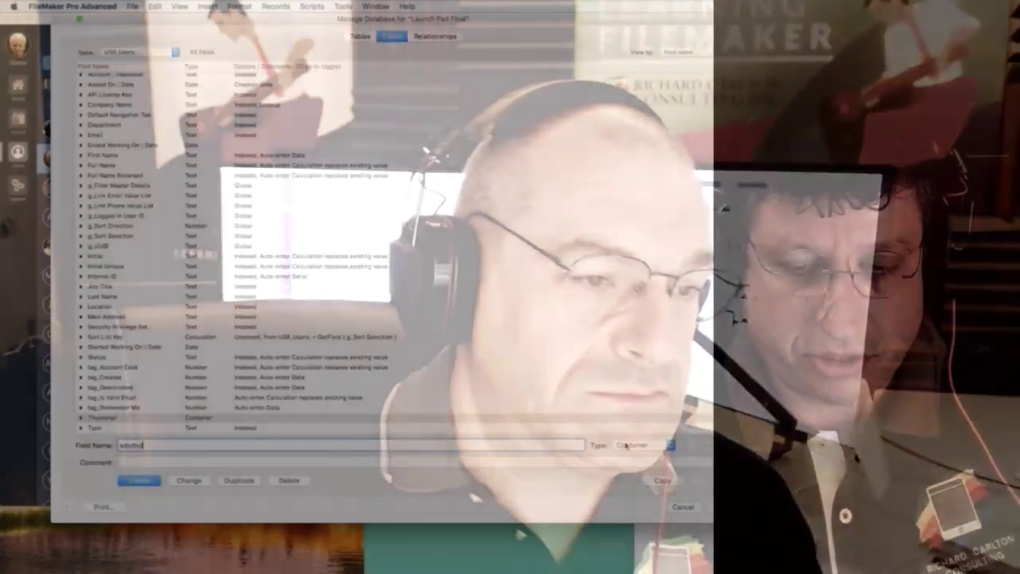
Change the sdsdsd field's type to Summary and confirm the change.
left_click(625, 444)
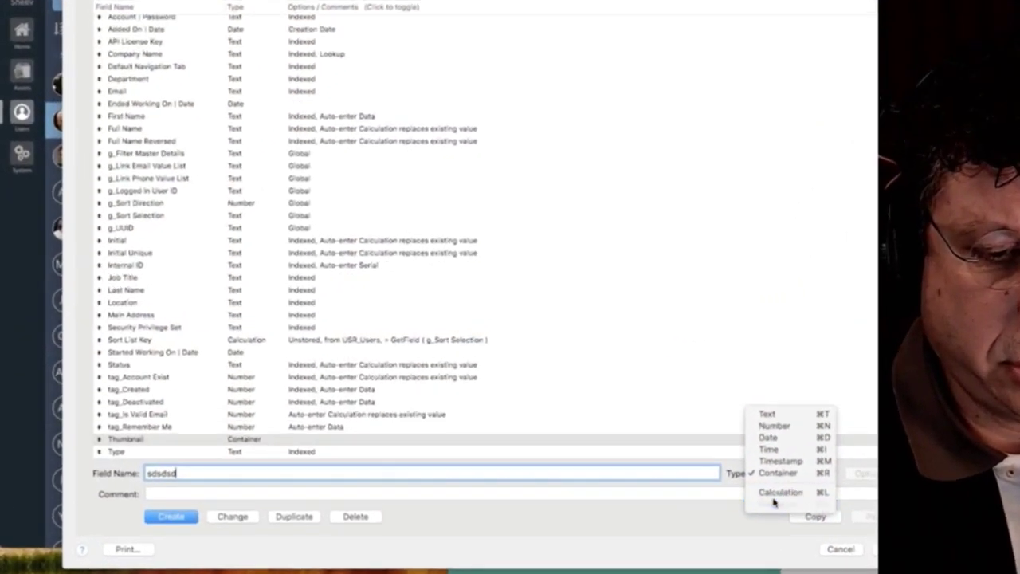
left_click(644, 467)
left_click(290, 553)
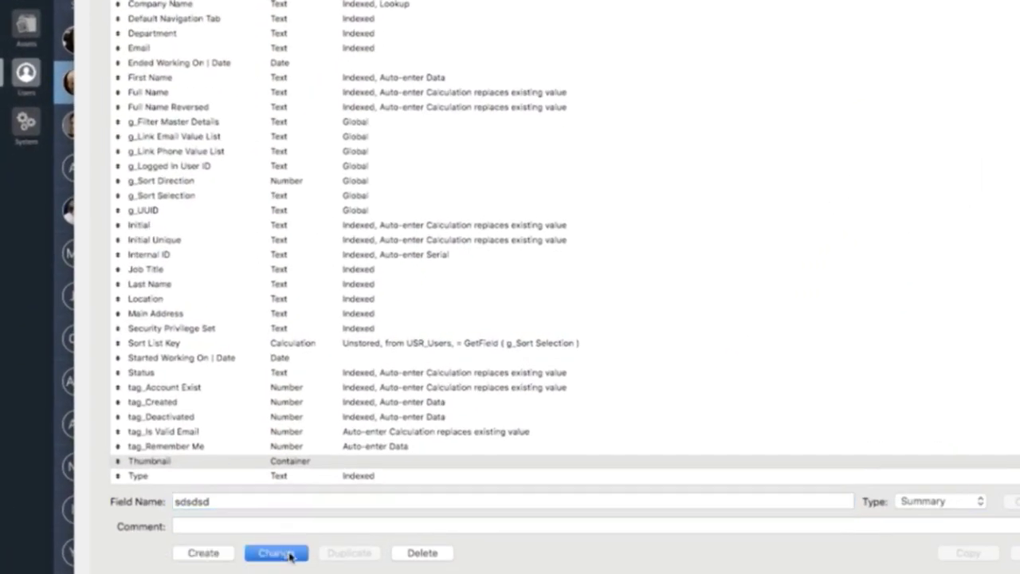
left_click(345, 19)
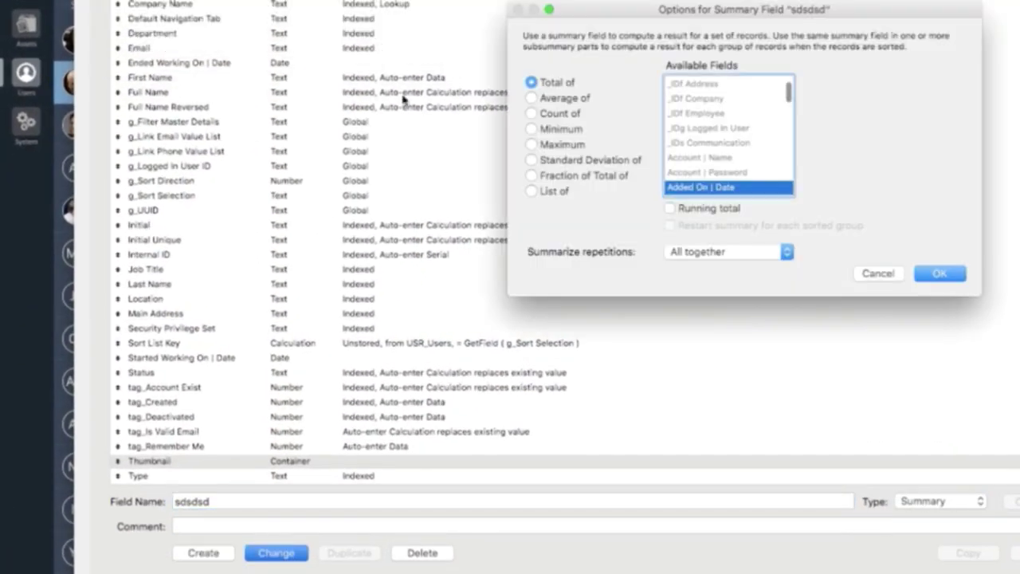
Make the sdsdsd summary a List of values, then view the user's sign-in and sign-out log.
scroll(718, 134, "down", 5)
left_click(545, 196)
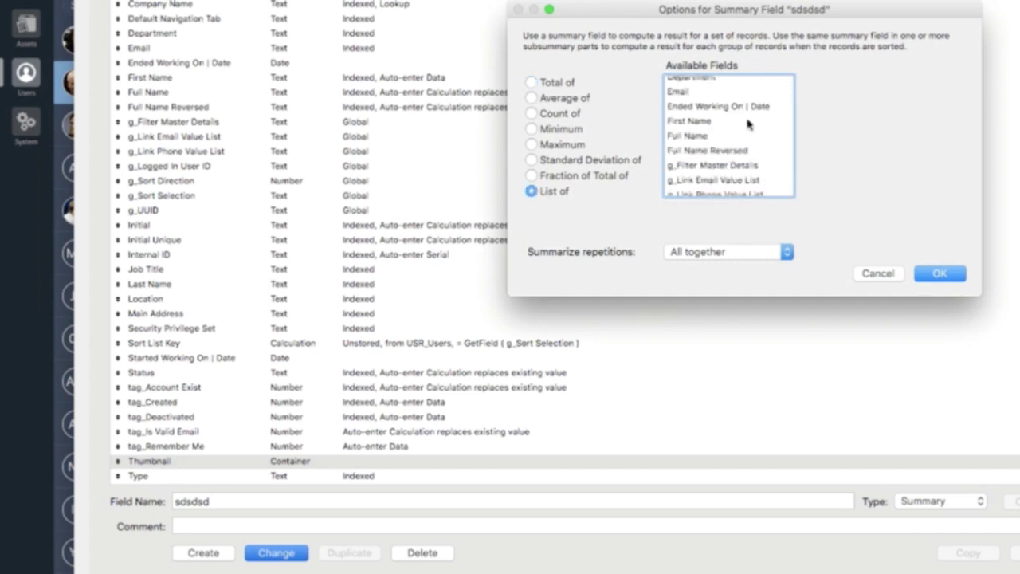
scroll(749, 124, "down", 10)
scroll(749, 125, "up", 15)
scroll(749, 124, "down", 15)
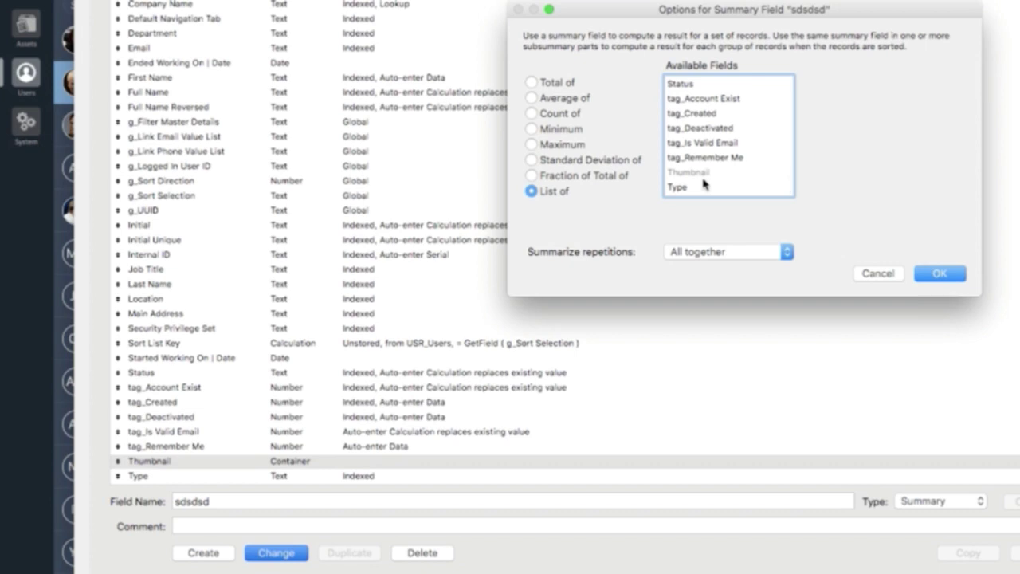
scroll(706, 151, "up", 15)
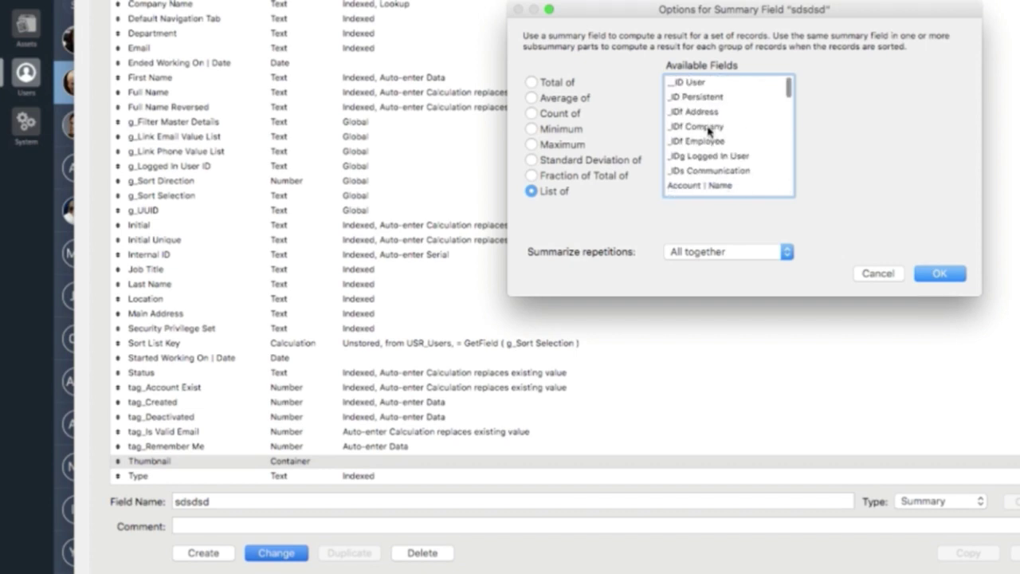
scroll(707, 131, "down", 5)
scroll(708, 129, "down", 10)
scroll(708, 129, "up", 15)
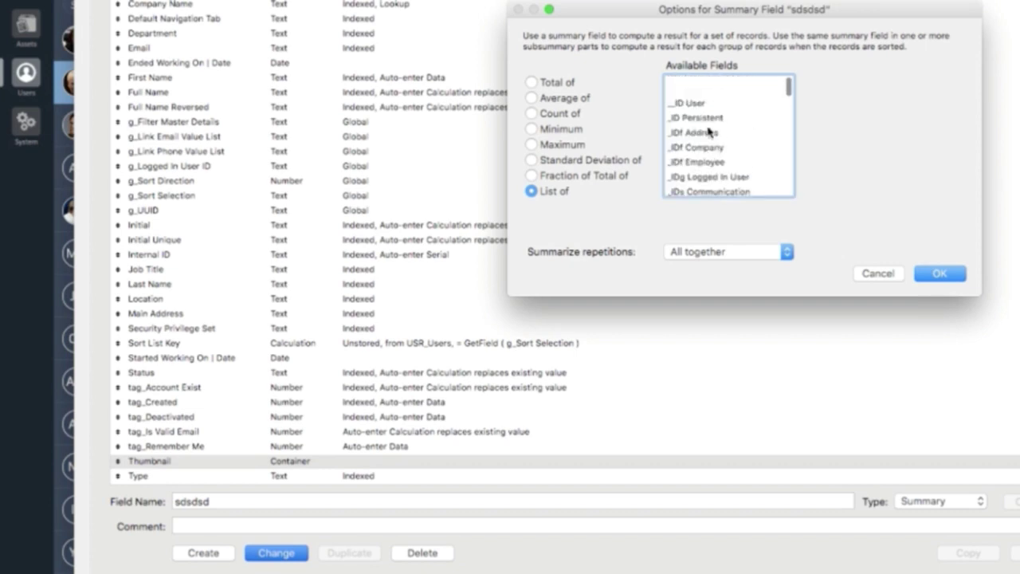
left_click(891, 275)
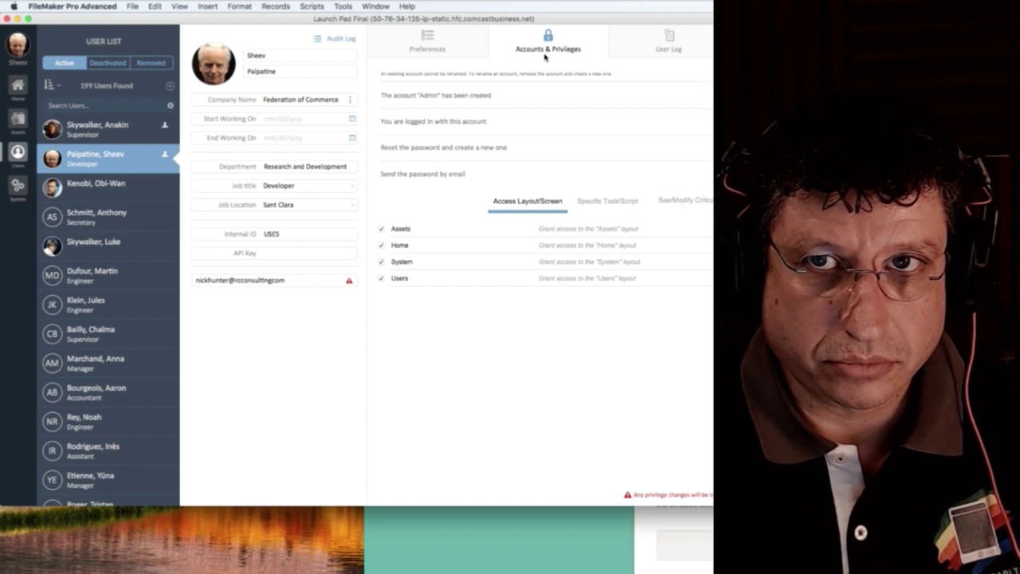
left_click(666, 44)
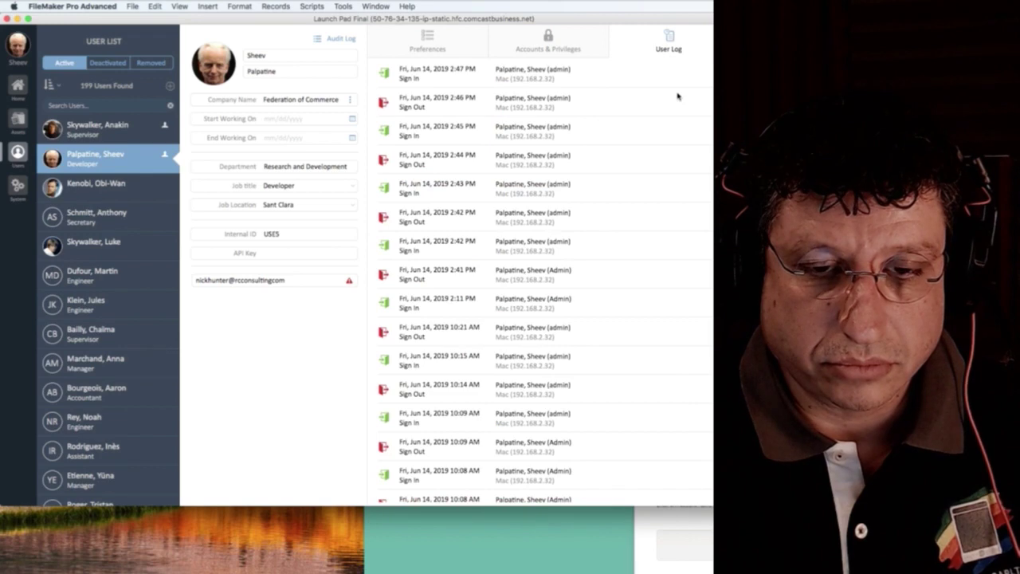